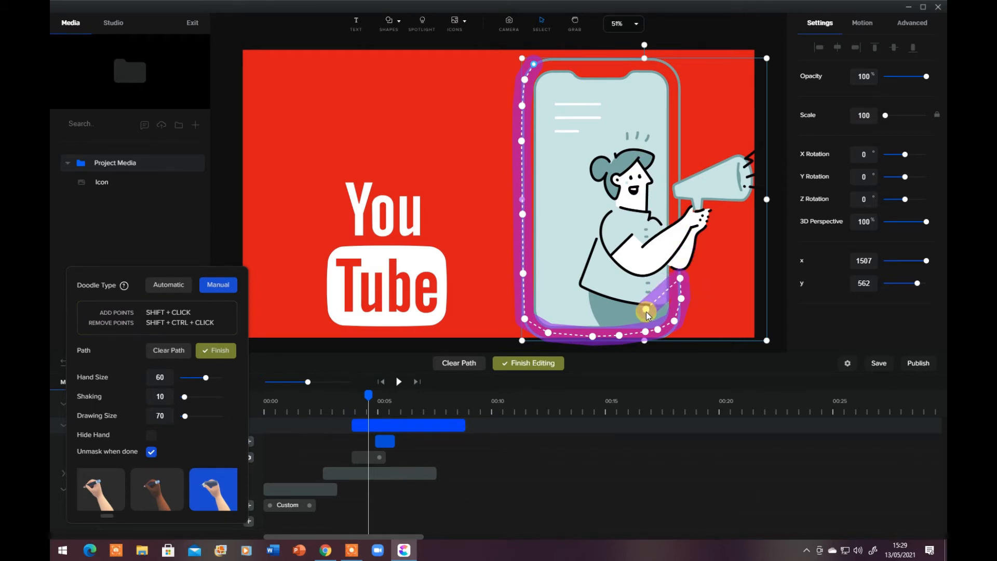
# Step: Extend the manual doodle path across the phone's lower screen, up its left side, along the top edge and back down in a zigzag
pyautogui.moveTo(657, 319); pyautogui.dragTo(548, 290)
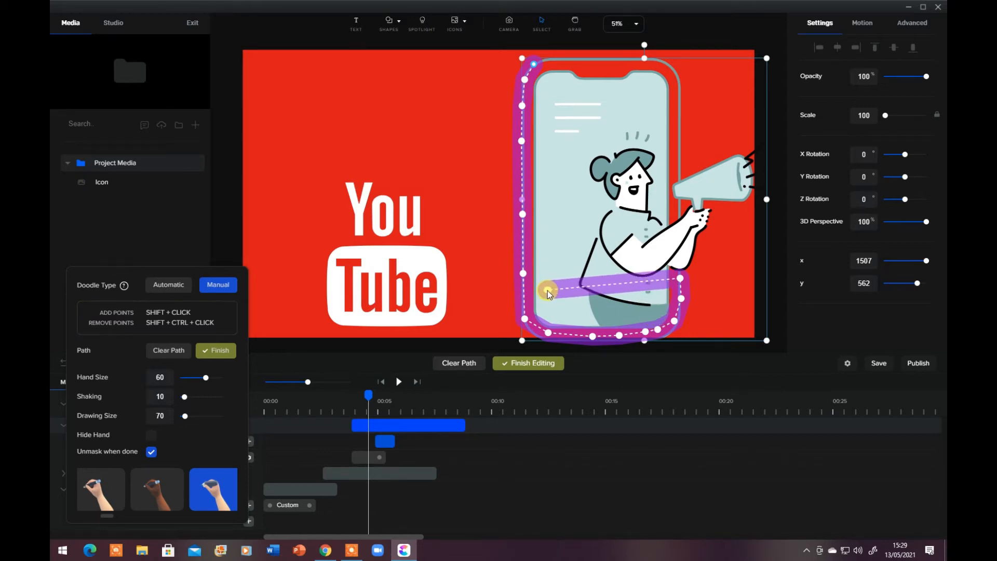
pyautogui.keyDown('shift'); pyautogui.click(549, 102); pyautogui.keyUp('shift')
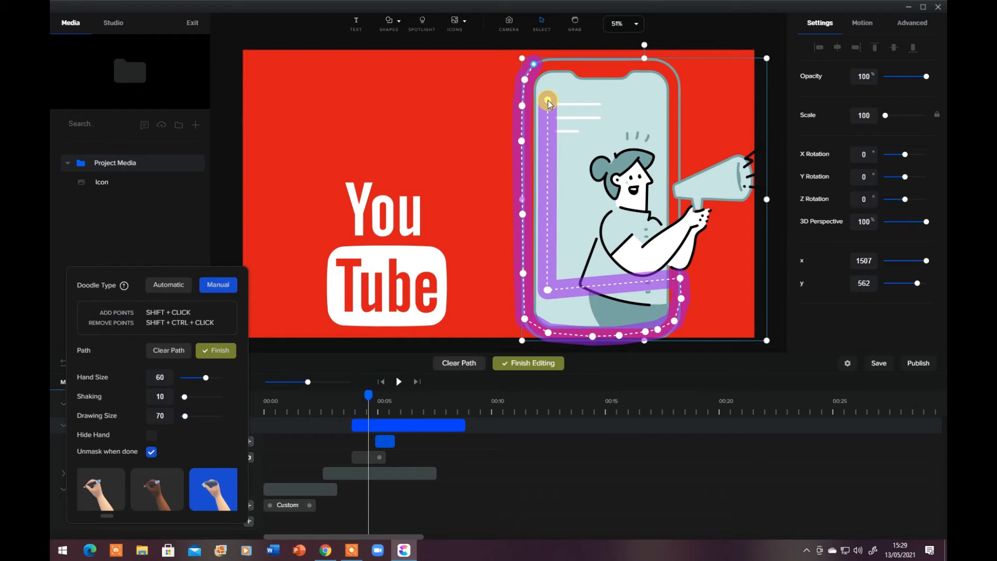
pyautogui.keyDown('shift'); pyautogui.click(668, 69); pyautogui.keyUp('shift')
pyautogui.keyDown('shift'); pyautogui.click(589, 109); pyautogui.keyUp('shift')
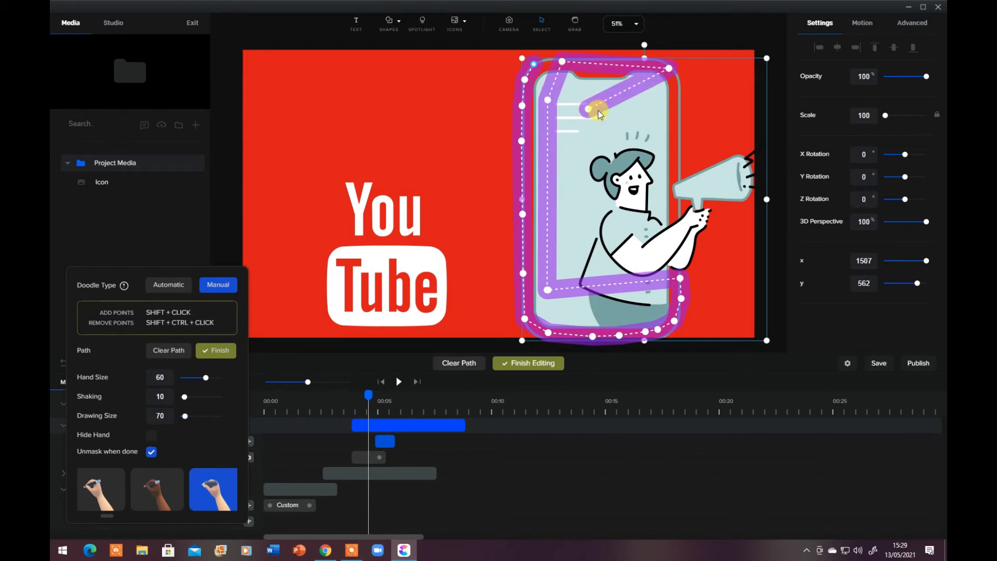
pyautogui.keyDown('shift'); pyautogui.click(676, 124); pyautogui.keyUp('shift')
pyautogui.keyDown('shift'); pyautogui.click(578, 156); pyautogui.keyUp('shift')
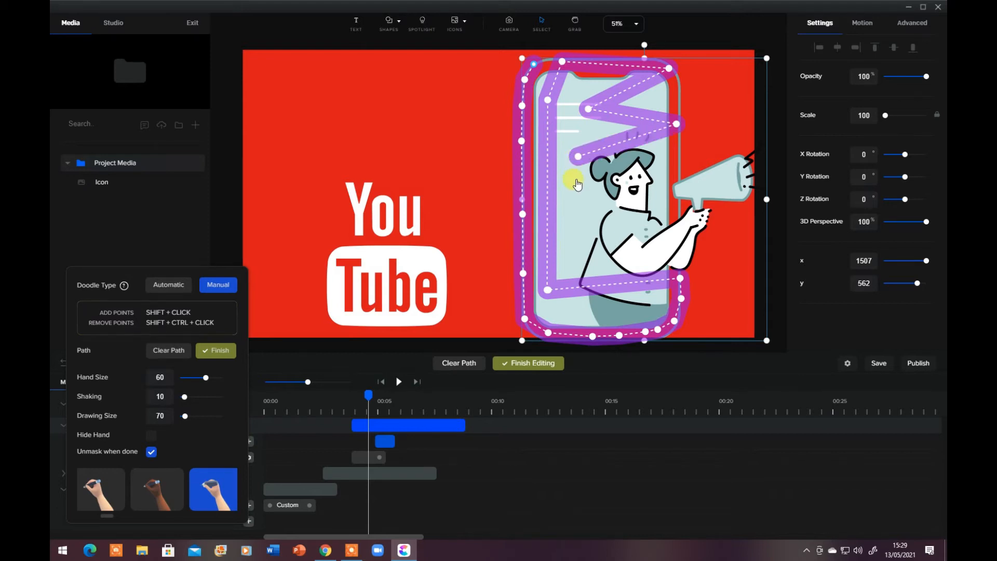
pyautogui.keyDown('shift'); pyautogui.click(573, 236); pyautogui.keyUp('shift')
pyautogui.keyDown('shift'); pyautogui.click(590, 258); pyautogui.keyUp('shift')
# Step: Continue the doodle path over the woman's torso, hair and face, then back down across her shirt and folded arm
pyautogui.keyDown('shift'); pyautogui.click(607, 222); pyautogui.keyUp('shift')
pyautogui.keyDown('shift'); pyautogui.click(618, 189); pyautogui.keyUp('shift')
pyautogui.keyDown('shift'); pyautogui.click(599, 166); pyautogui.keyUp('shift')
pyautogui.keyDown('shift'); pyautogui.click(631, 158); pyautogui.keyUp('shift')
pyautogui.keyDown('shift'); pyautogui.click(648, 156); pyautogui.keyUp('shift')
pyautogui.keyDown('shift'); pyautogui.click(643, 194); pyautogui.keyUp('shift')
pyautogui.keyDown('shift'); pyautogui.click(623, 223); pyautogui.keyUp('shift')
pyautogui.keyDown('shift'); pyautogui.click(611, 252); pyautogui.keyUp('shift')
pyautogui.keyDown('shift'); pyautogui.click(628, 261); pyautogui.keyUp('shift')
pyautogui.keyDown('shift'); pyautogui.click(651, 262); pyautogui.keyUp('shift')
pyautogui.keyDown('shift'); pyautogui.click(657, 237); pyautogui.keyUp('shift')
pyautogui.keyDown('shift'); pyautogui.click(654, 220); pyautogui.keyUp('shift')
# Step: Continue the doodle path along the woman's raised forearm and hand and around the megaphone
pyautogui.keyDown('shift'); pyautogui.click(675, 249); pyautogui.keyUp('shift')
pyautogui.keyDown('shift'); pyautogui.click(688, 231); pyautogui.keyUp('shift')
pyautogui.keyDown('shift'); pyautogui.click(697, 200); pyautogui.keyUp('shift')
pyautogui.keyDown('shift'); pyautogui.click(682, 186); pyautogui.keyUp('shift')
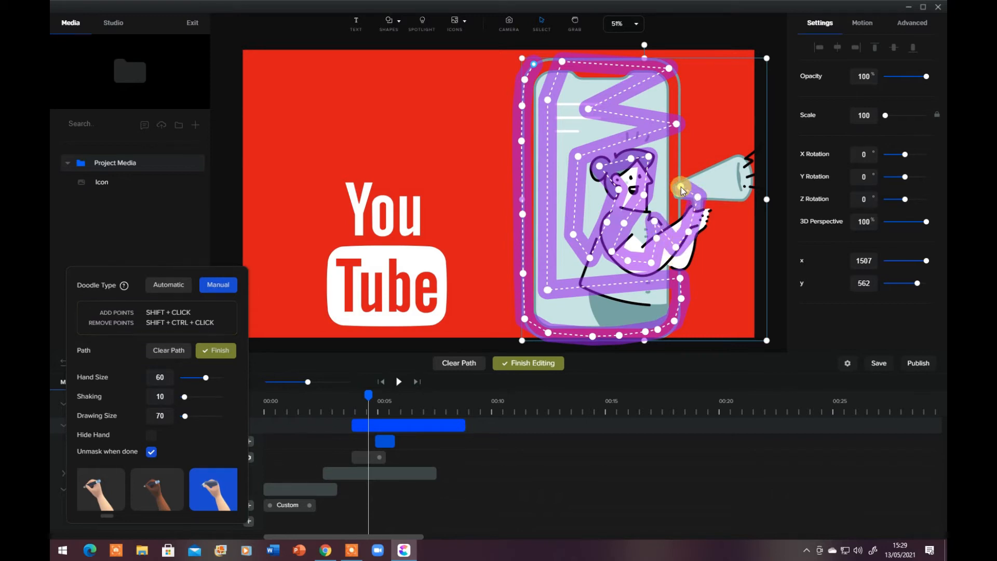
pyautogui.keyDown('shift'); pyautogui.click(739, 161); pyautogui.keyUp('shift')
pyautogui.keyDown('shift'); pyautogui.click(749, 187); pyautogui.keyUp('shift')
pyautogui.keyDown('shift'); pyautogui.click(717, 190); pyautogui.keyUp('shift')
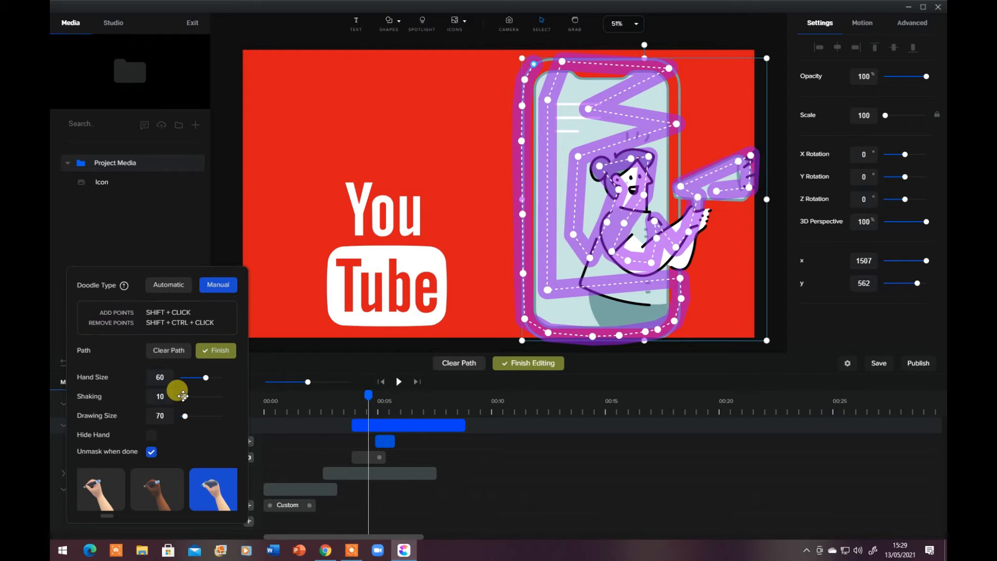
# Step: Set the doodle's drawing size to 205 so it covers the whole illustration, and finish editing the path
pyautogui.moveTo(185, 415); pyautogui.dragTo(197, 416)
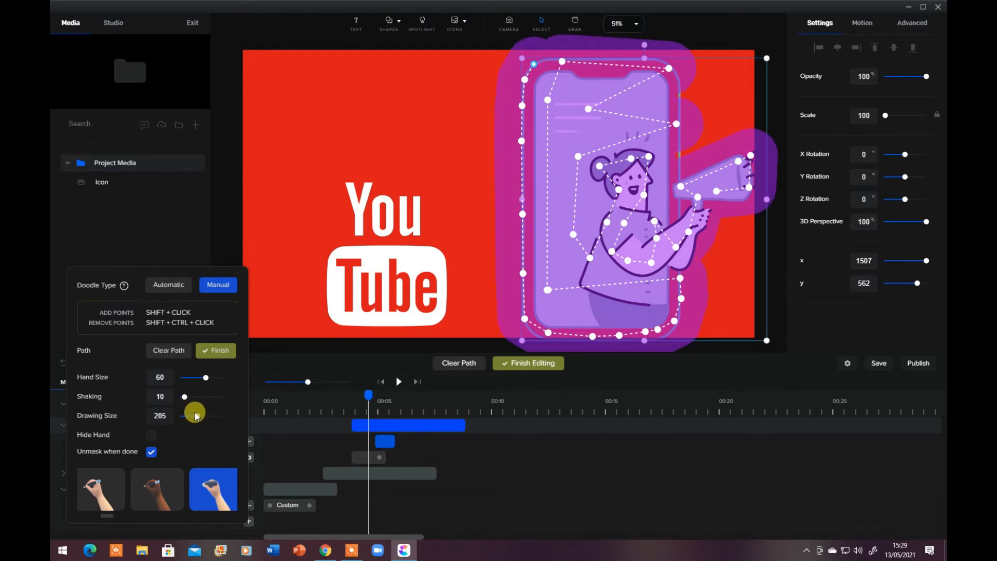
pyautogui.moveTo(362, 396); pyautogui.dragTo(349, 393)
pyautogui.click(220, 350)
# Step: Play the project back, including once from the beginning, to review the hand-drawn phone illustration
pyautogui.click(399, 382)
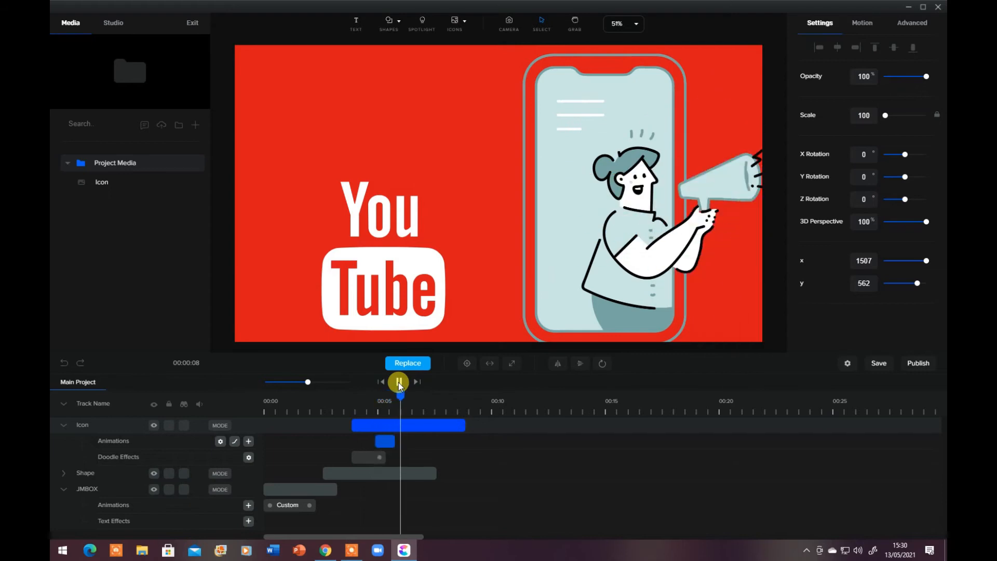
pyautogui.click(398, 383)
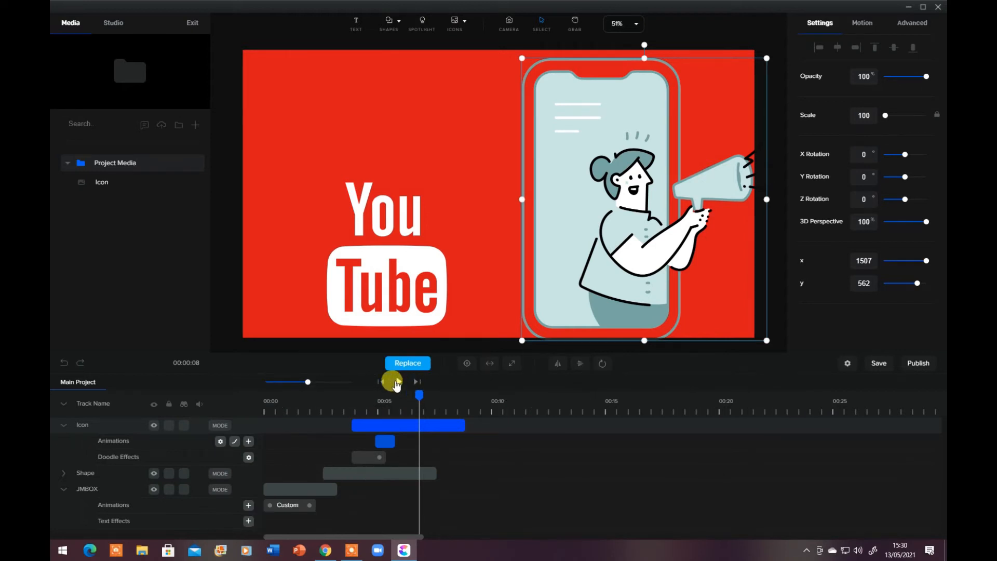
pyautogui.click(383, 382)
pyautogui.click(398, 383)
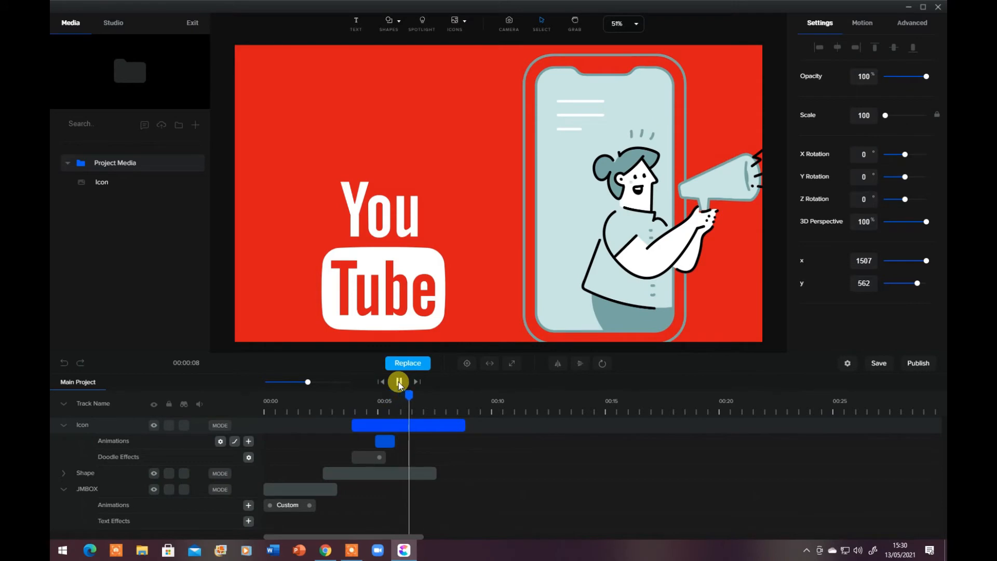
pyautogui.click(399, 383)
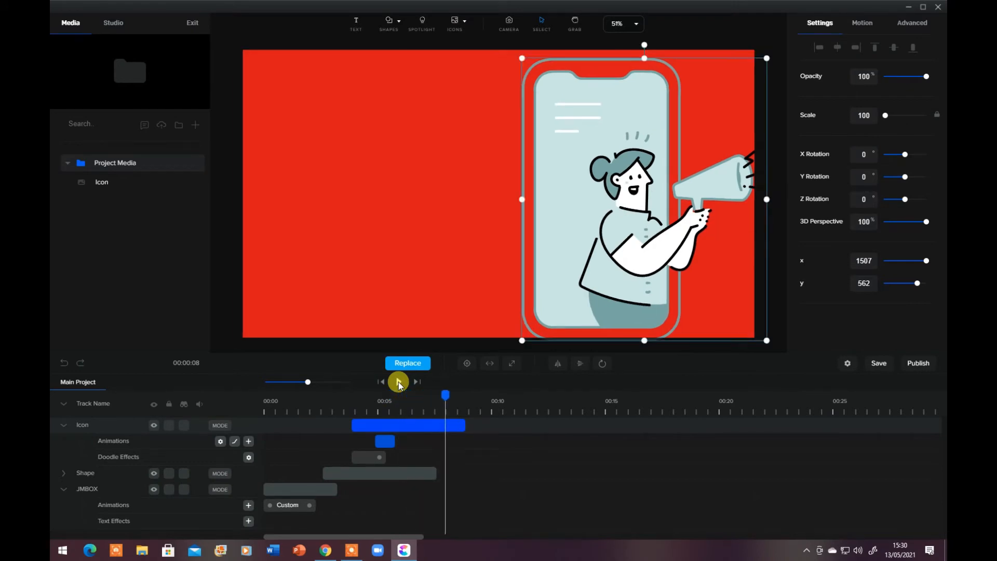
# Step: Trim the Icon clip to end together with the Shape clip, and place the playhead just past their end
pyautogui.moveTo(457, 424); pyautogui.dragTo(436, 424)
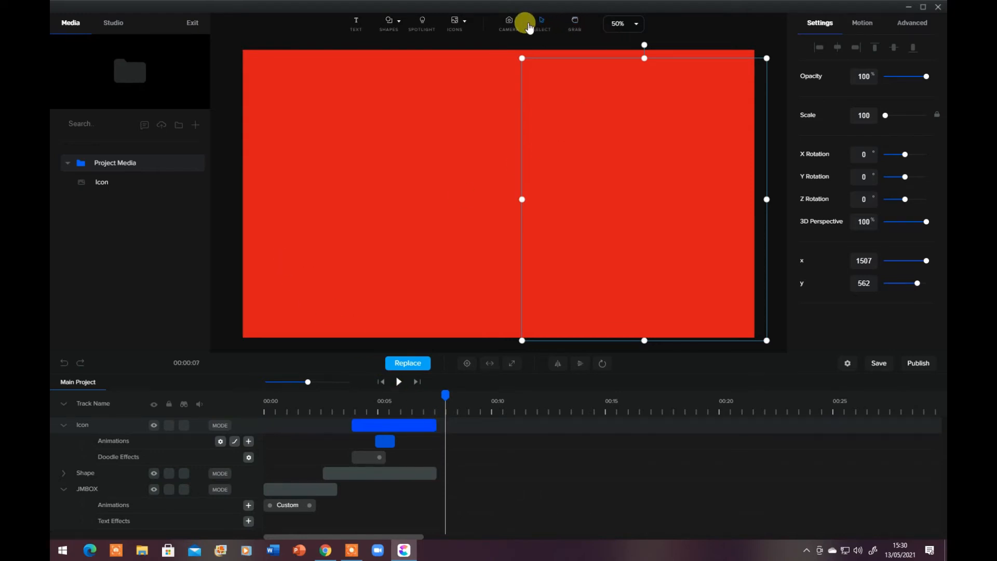
pyautogui.click(581, 30)
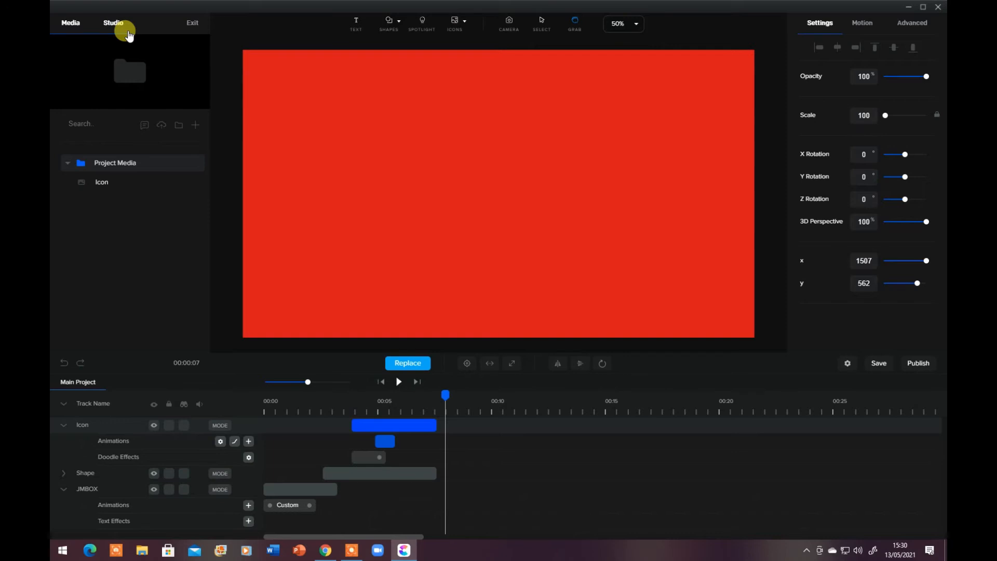
pyautogui.moveTo(443, 395)
pyautogui.mouseDown()
pyautogui.moveTo(263, 405)
pyautogui.moveTo(442, 396)
pyautogui.mouseUp()
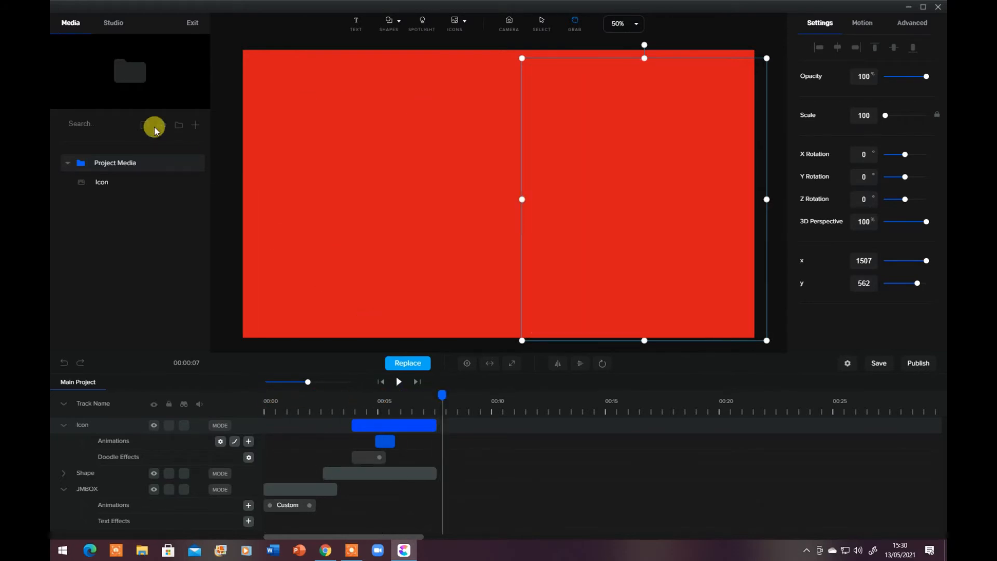
# Step: Add the 3D character Bruce from the Studio library to the scene at the playhead
pyautogui.click(121, 33)
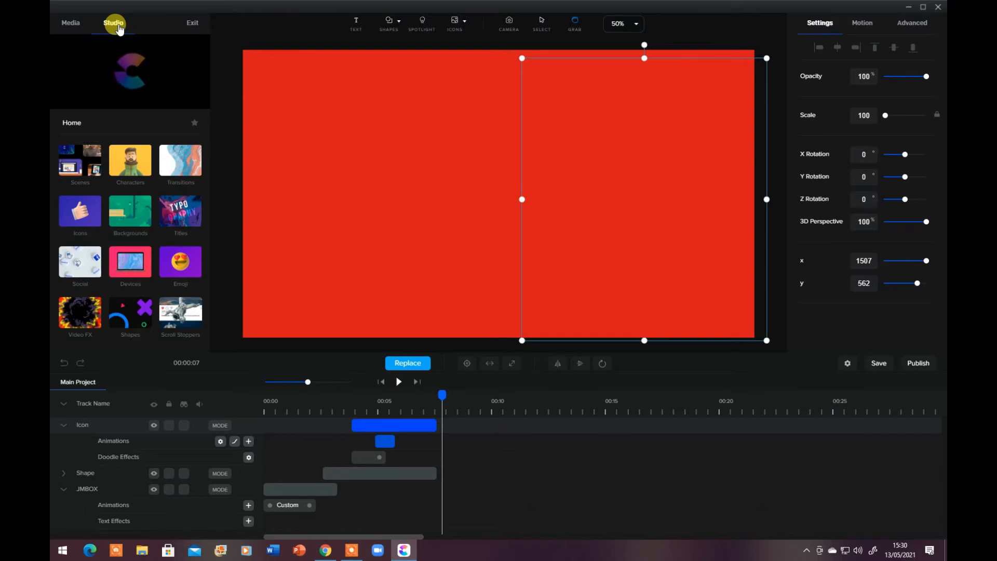
pyautogui.click(80, 159)
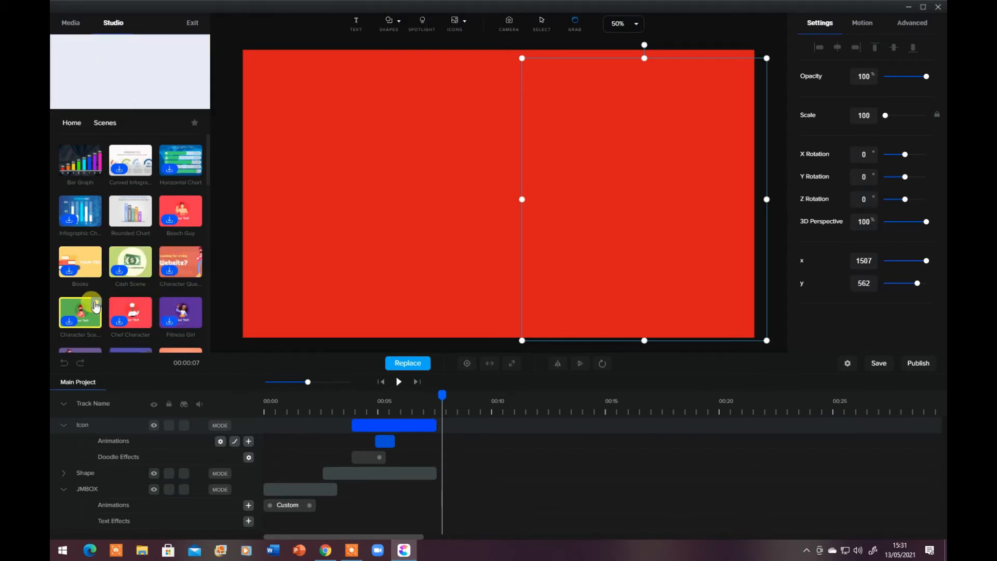
pyautogui.click(78, 130)
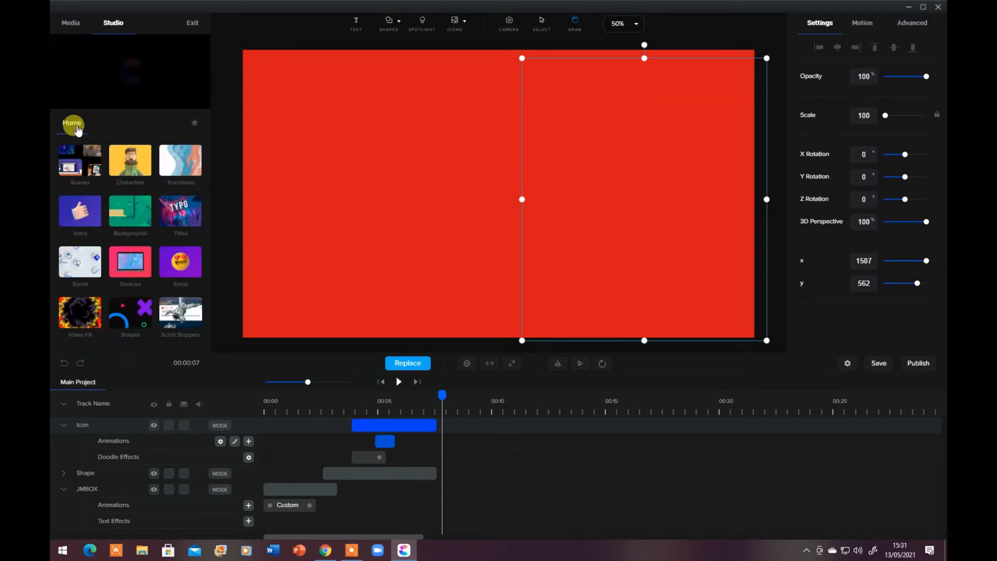
pyautogui.click(131, 162)
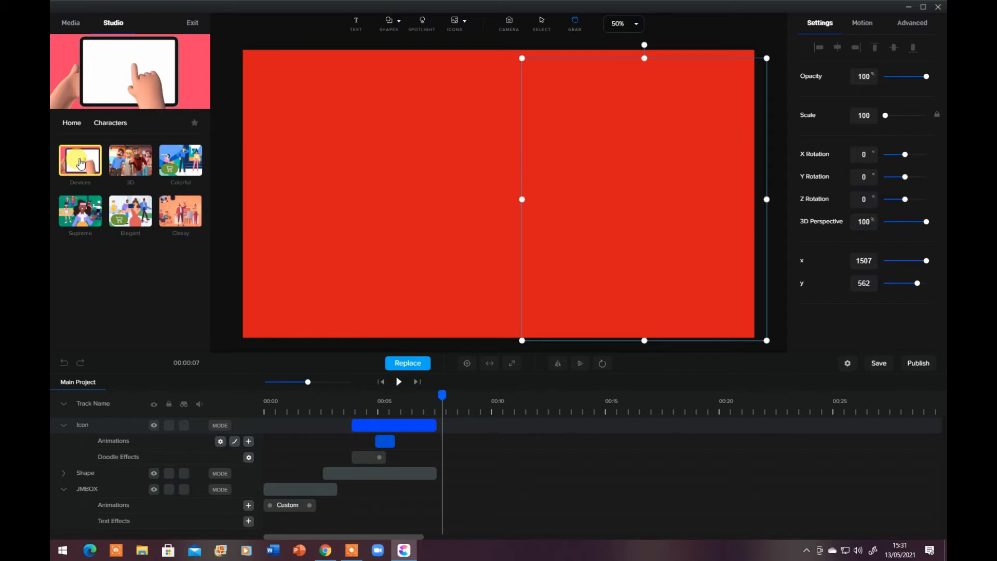
pyautogui.click(137, 163)
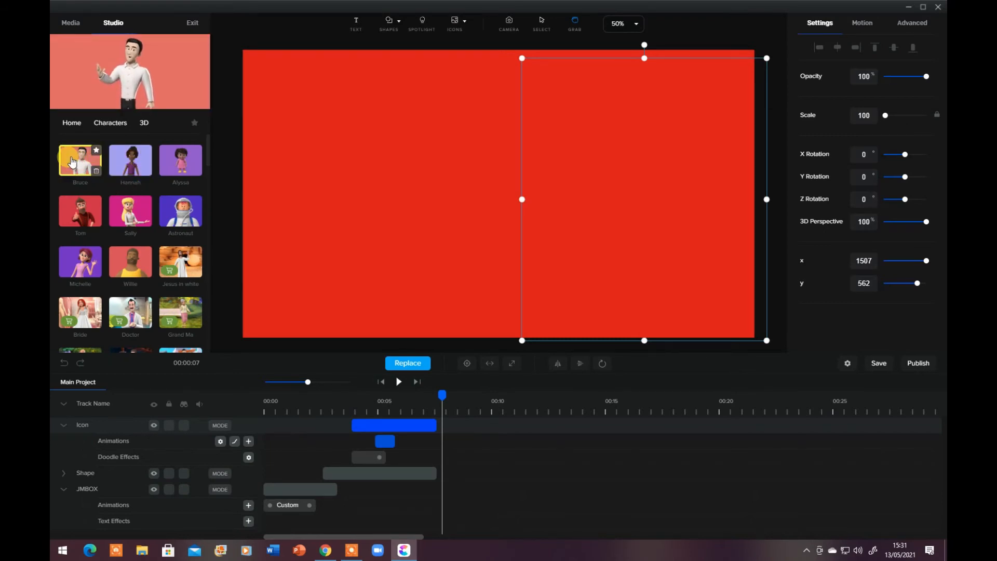
pyautogui.moveTo(72, 163); pyautogui.dragTo(404, 192)
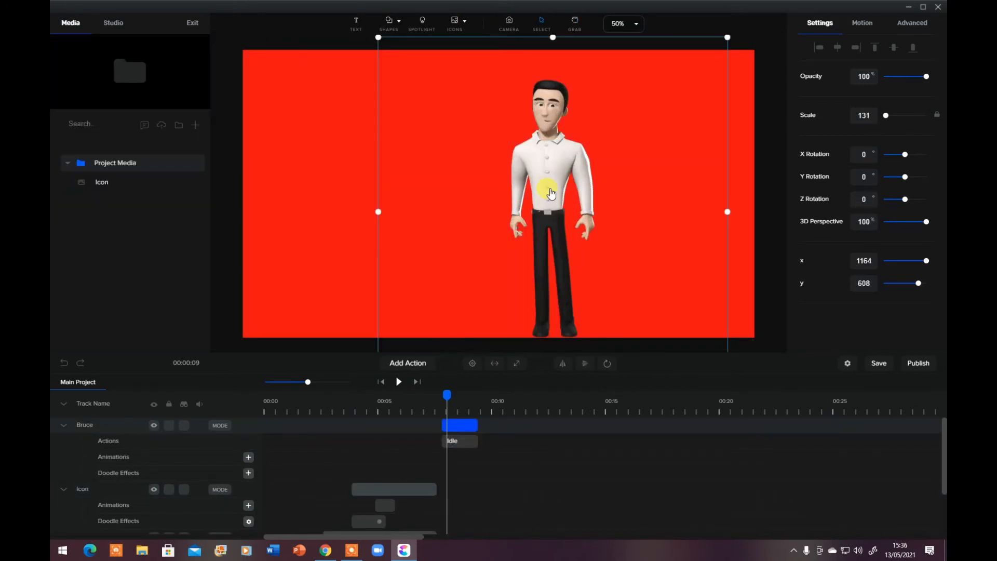
# Step: Shrink the Bruce character to a scale of 118 and move it to the scene's right side at x 1419, y 616
pyautogui.moveTo(548, 196); pyautogui.dragTo(590, 190)
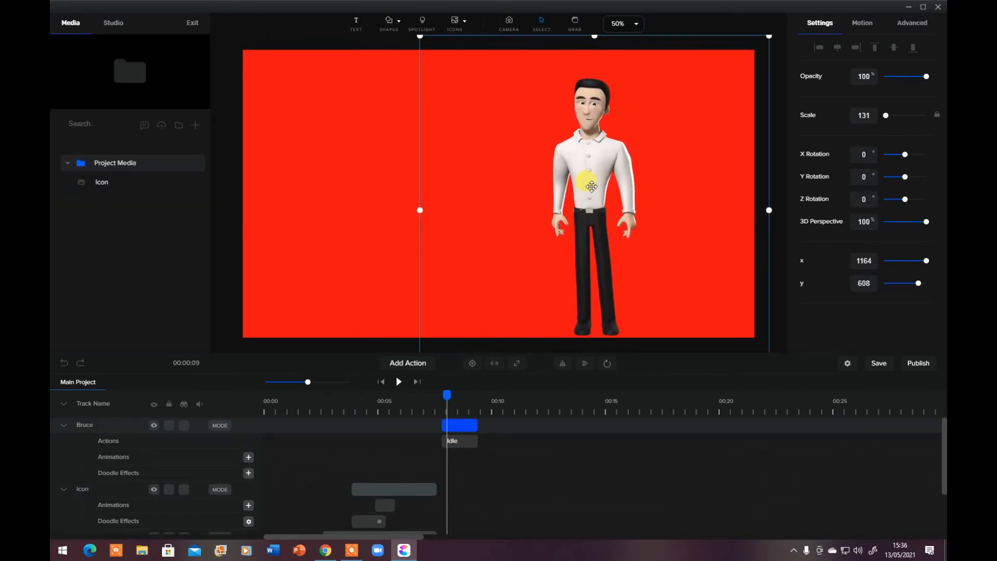
pyautogui.moveTo(420, 39); pyautogui.dragTo(453, 66)
pyautogui.moveTo(606, 179); pyautogui.dragTo(613, 163)
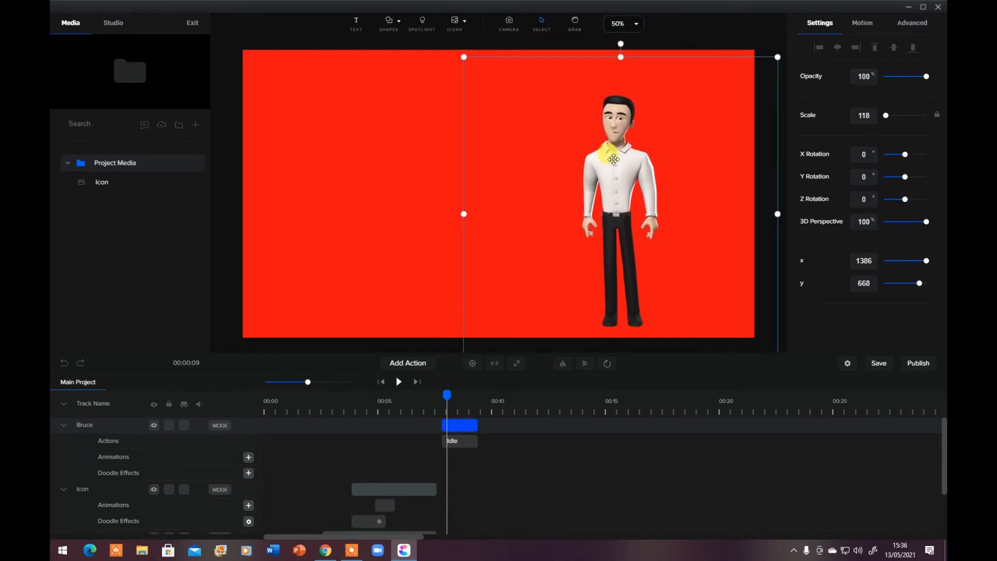
# Step: Add the Point To Left action after Bruce's Idle action and preview the character's animation
pyautogui.click(427, 365)
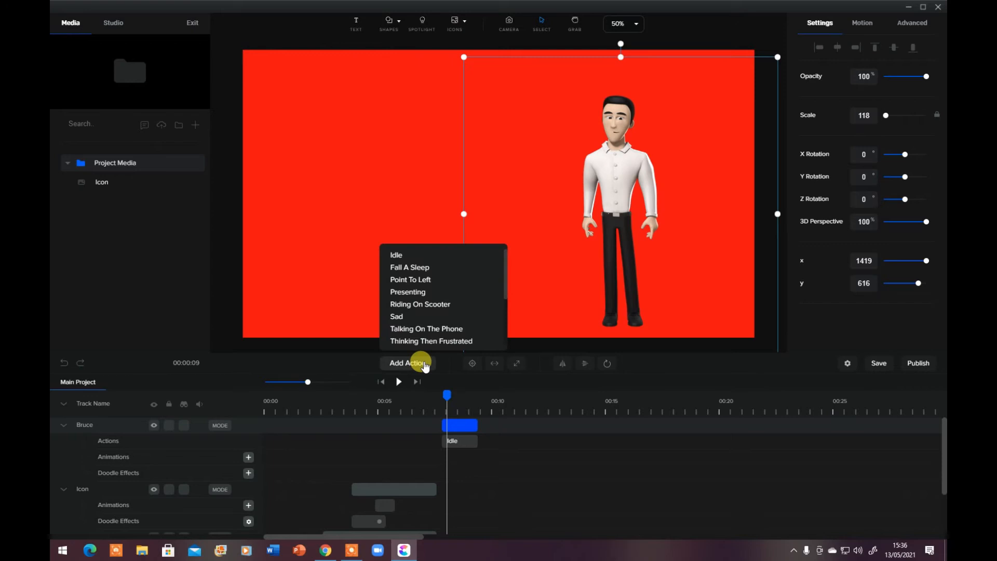
pyautogui.click(423, 280)
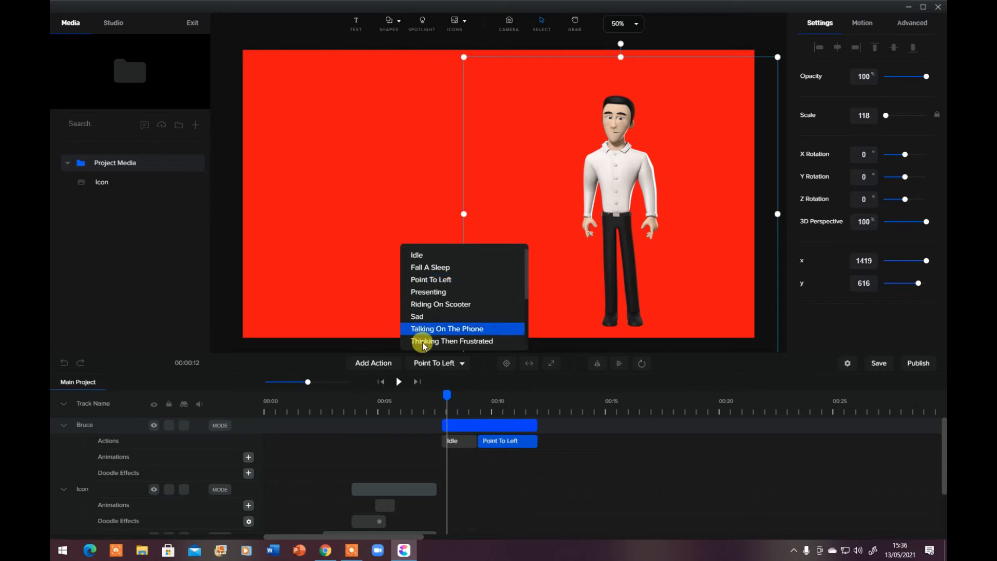
pyautogui.moveTo(444, 396); pyautogui.dragTo(442, 395)
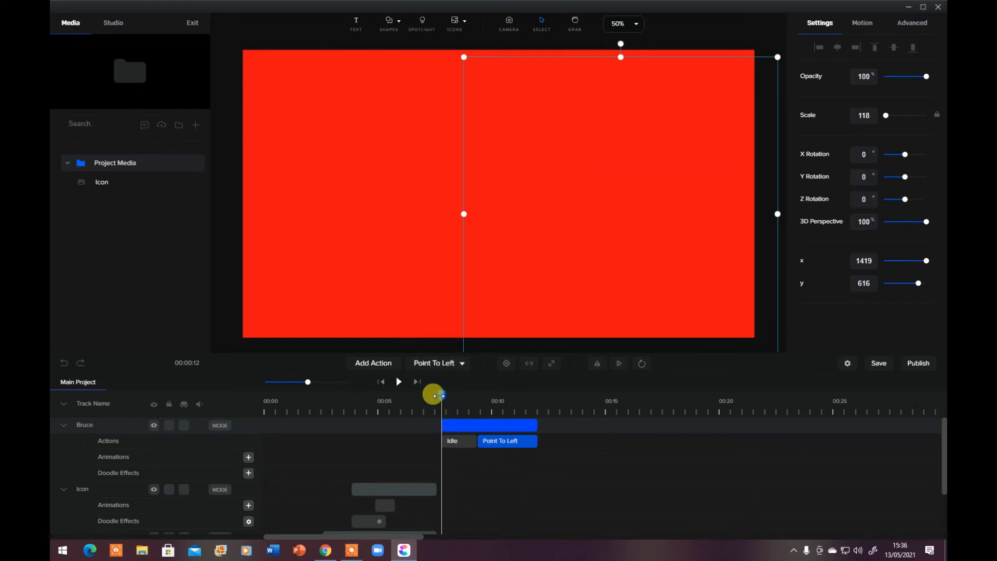
pyautogui.click(399, 381)
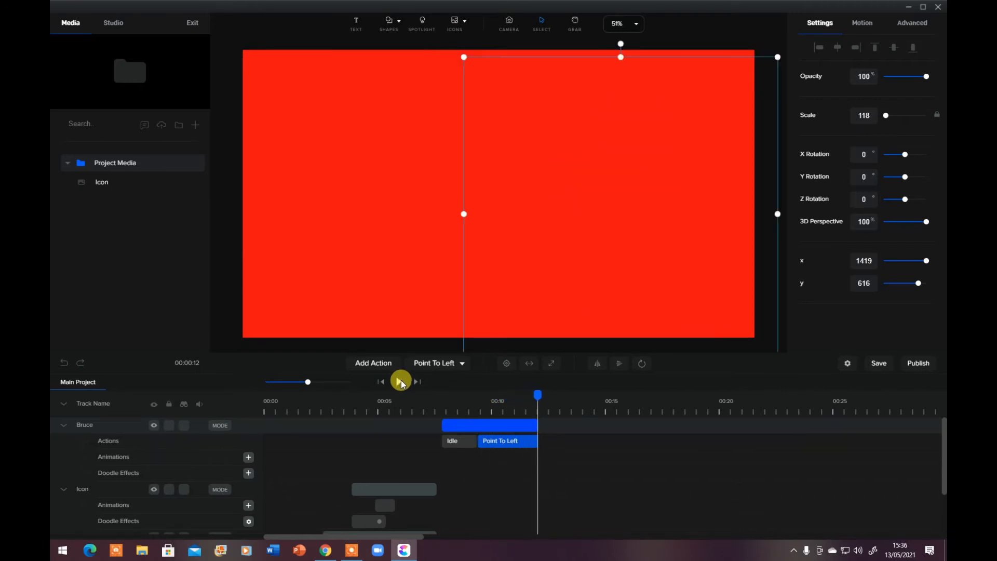
pyautogui.moveTo(526, 396); pyautogui.dragTo(489, 396)
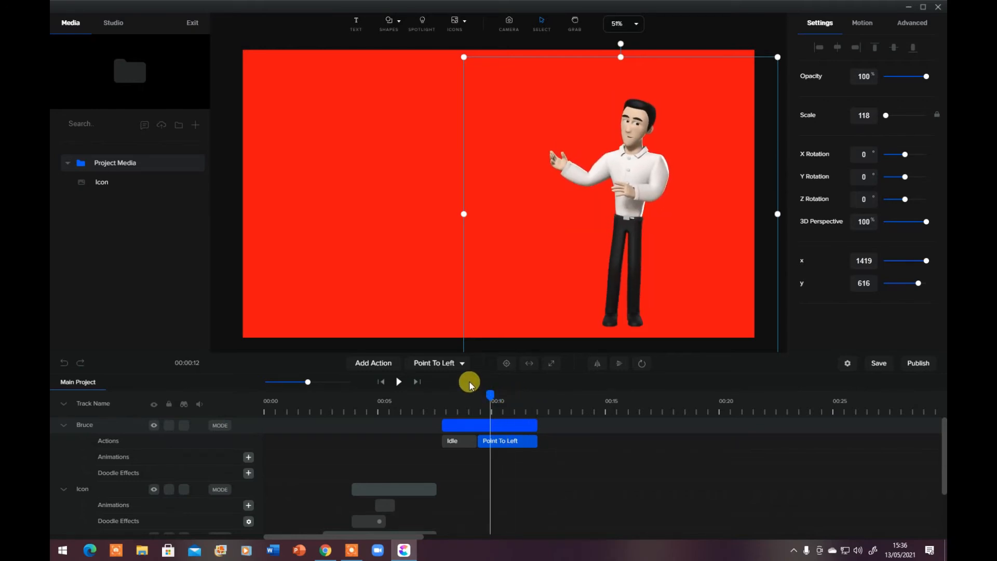
# Step: Start a text-to-speech voice-over with the language set to French and the voice set to Adrien
pyautogui.click(145, 126)
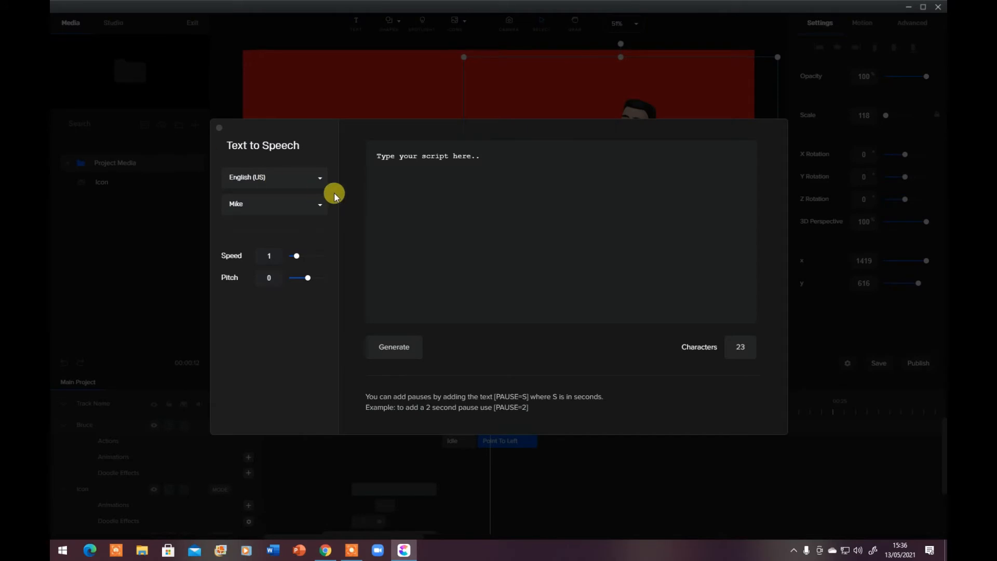
pyautogui.click(316, 178)
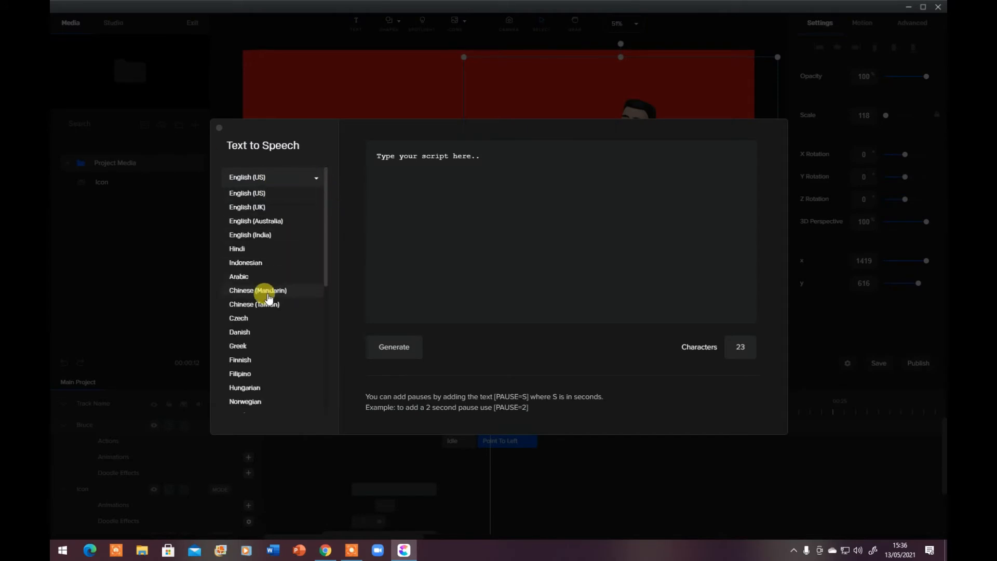
pyautogui.scroll(-4, 254, 333)
pyautogui.scroll(-3, 254, 332)
pyautogui.click(251, 293)
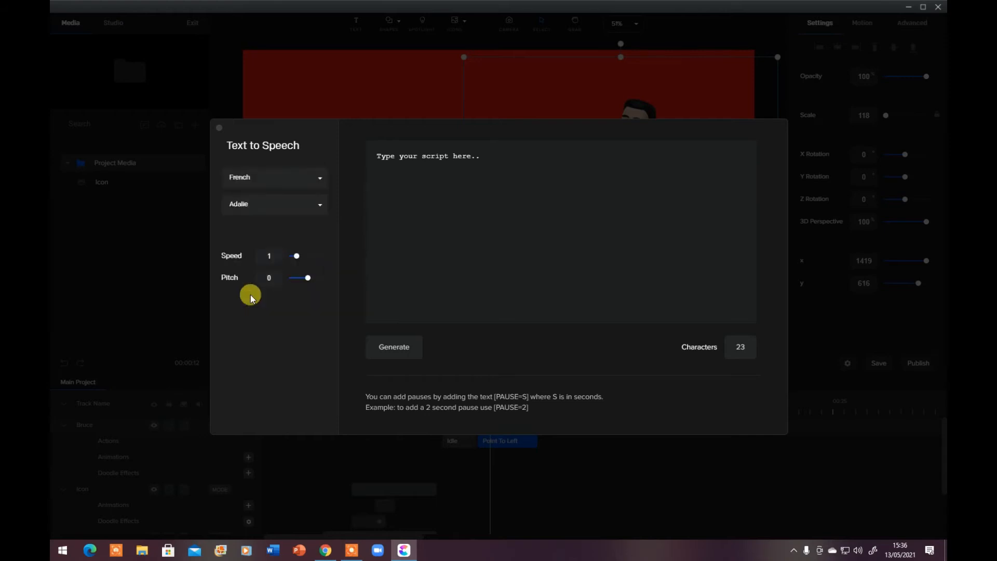
pyautogui.click(318, 204)
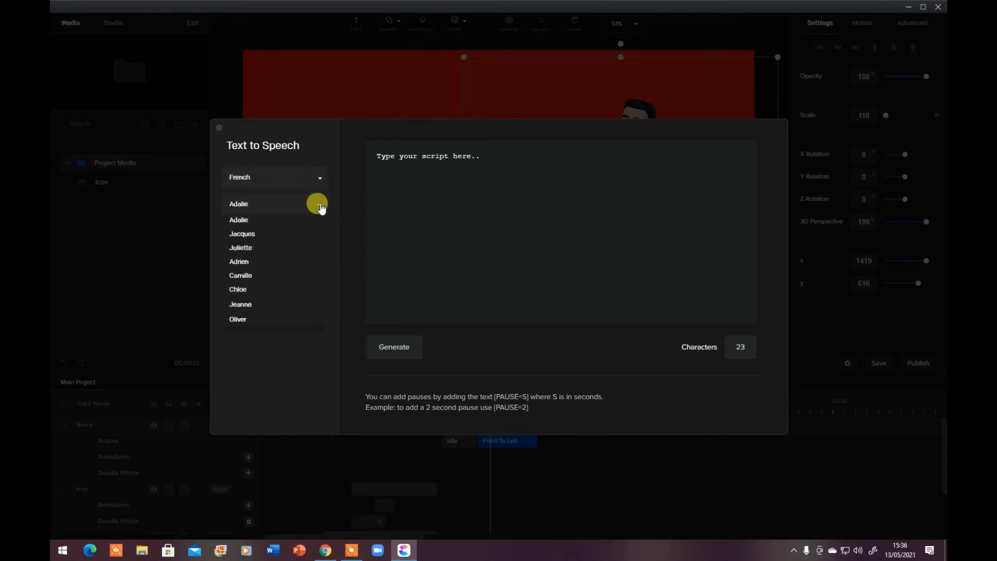
pyautogui.click(268, 264)
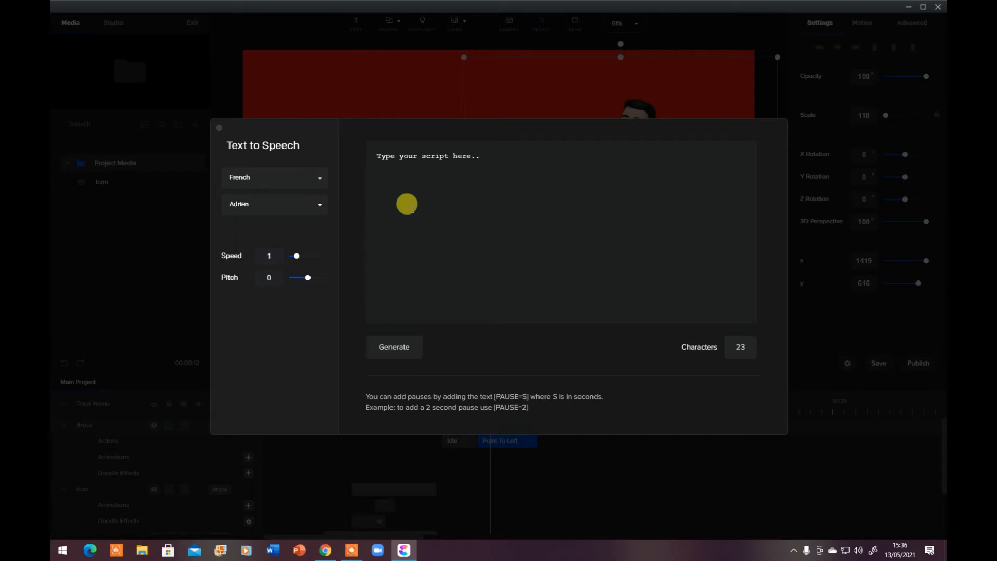
# Step: Replace the placeholder script with "JMBOX est vraiment une superbe chaine youtube , n'oubliez pas de vous abonnez"
pyautogui.moveTo(477, 153); pyautogui.dragTo(357, 160)
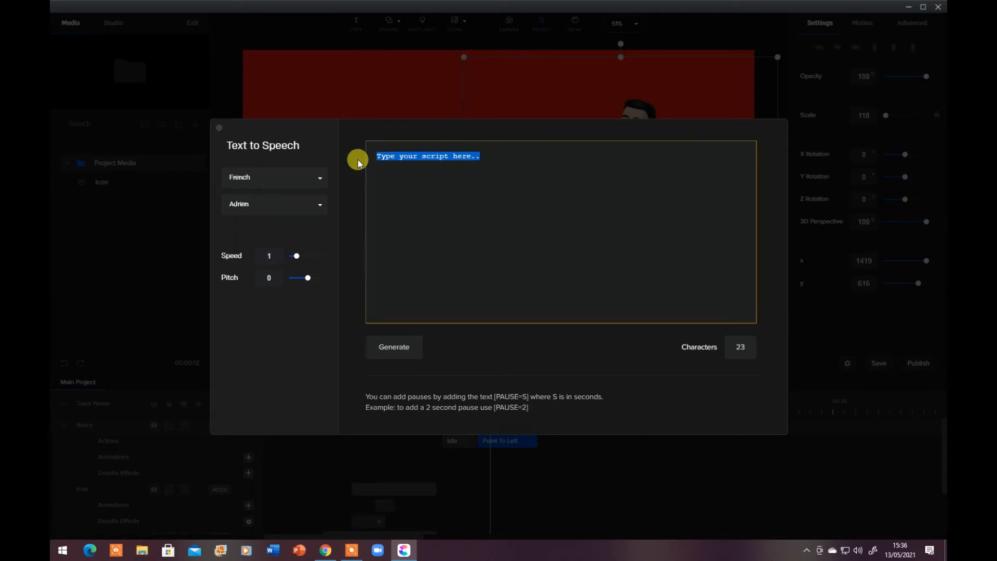
pyautogui.write("JMBOX est vraiment une superbe chaine youtube , n'oubliez pas de v")
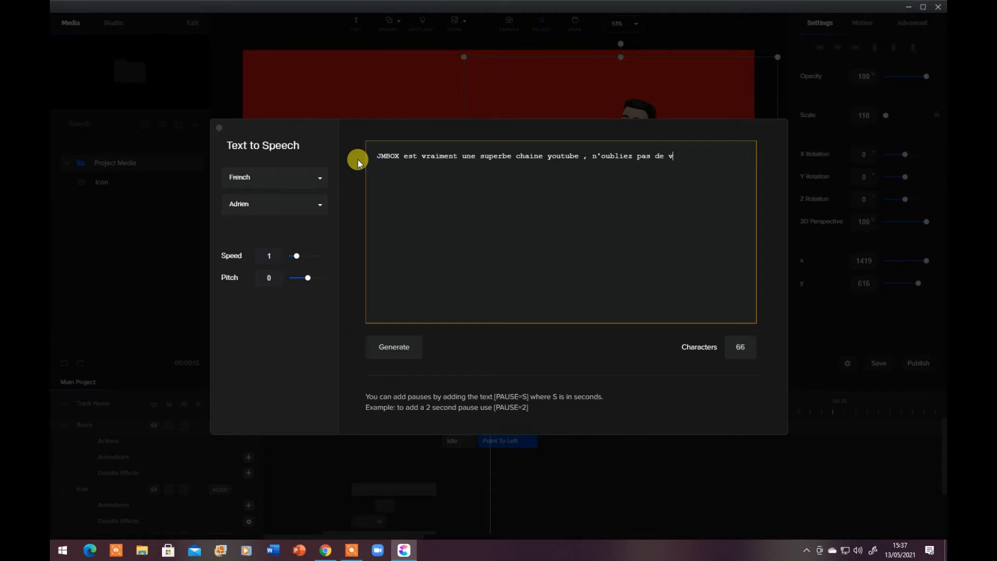
pyautogui.write('bonnez')
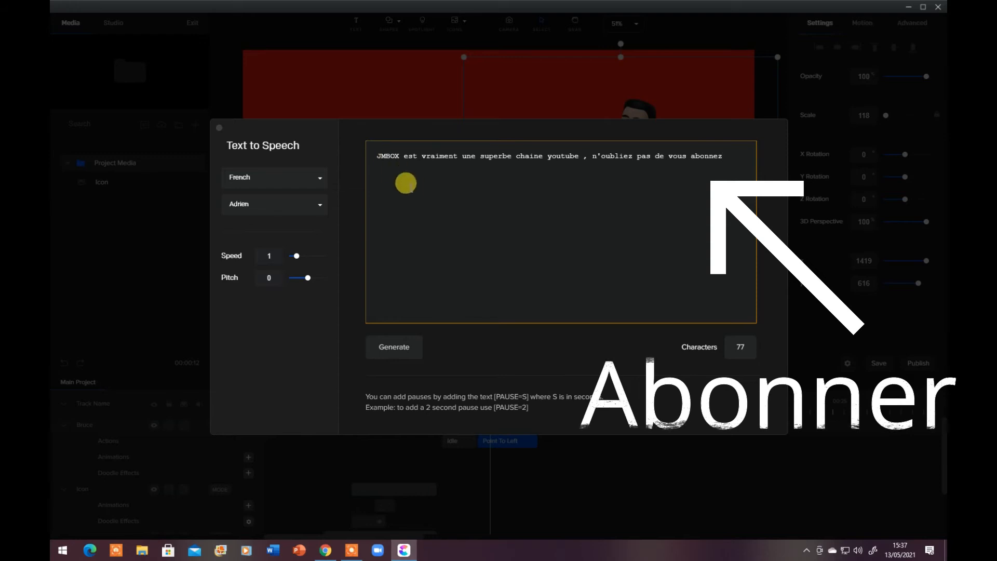
# Step: Generate the voice-over, correct the channel name to "JM BOX", then regenerate the speech and import it into the media library
pyautogui.click(406, 348)
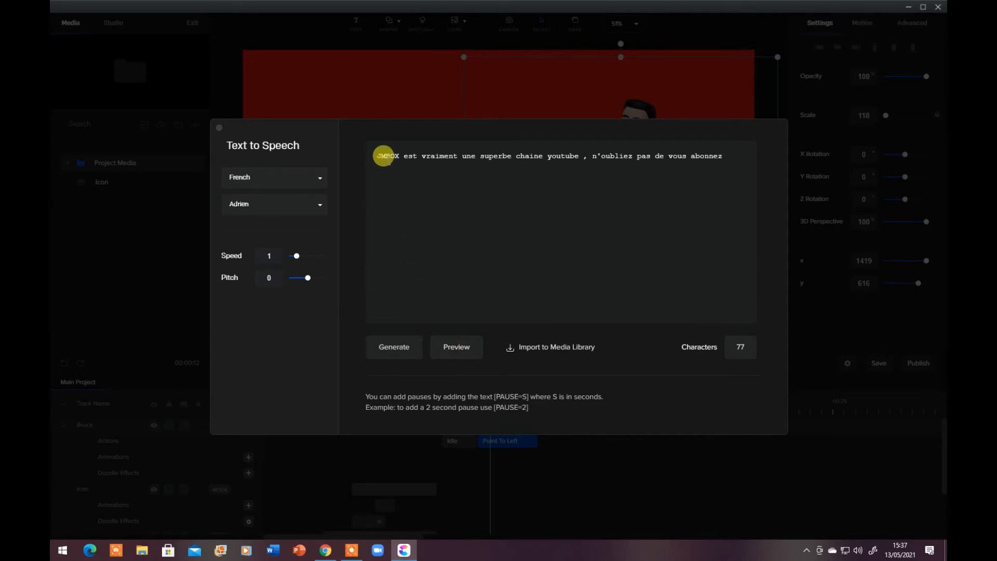
pyautogui.click(387, 156)
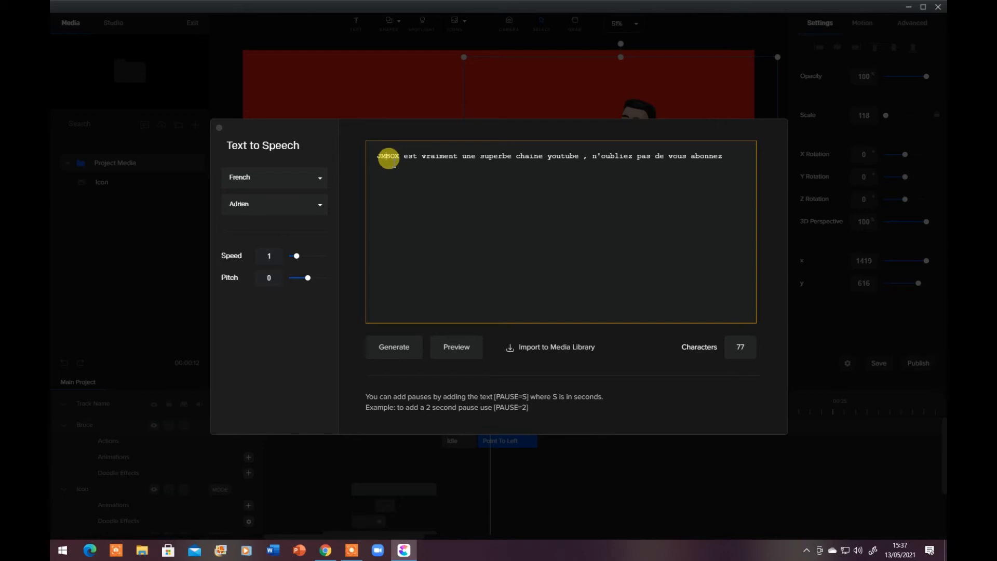
pyautogui.click(403, 351)
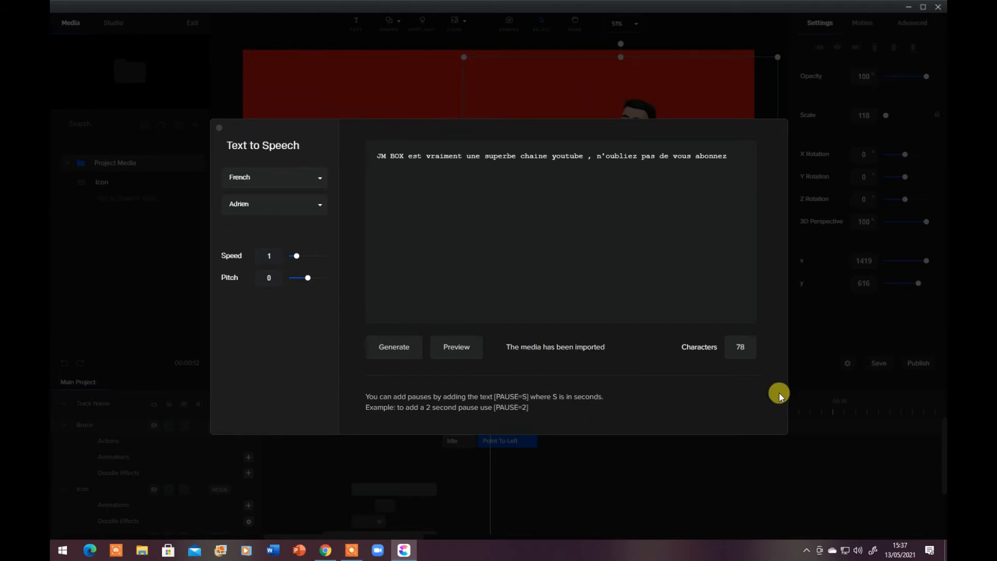
pyautogui.click(823, 356)
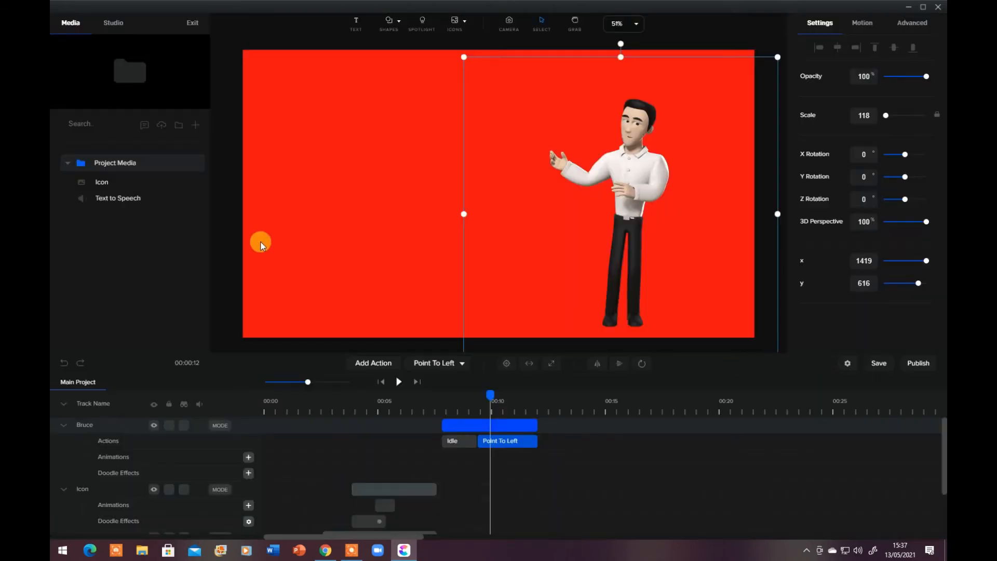
# Step: Add the Text to Speech audio to the timeline, align it with Bruce's clip and play the section back
pyautogui.moveTo(115, 202); pyautogui.dragTo(488, 459)
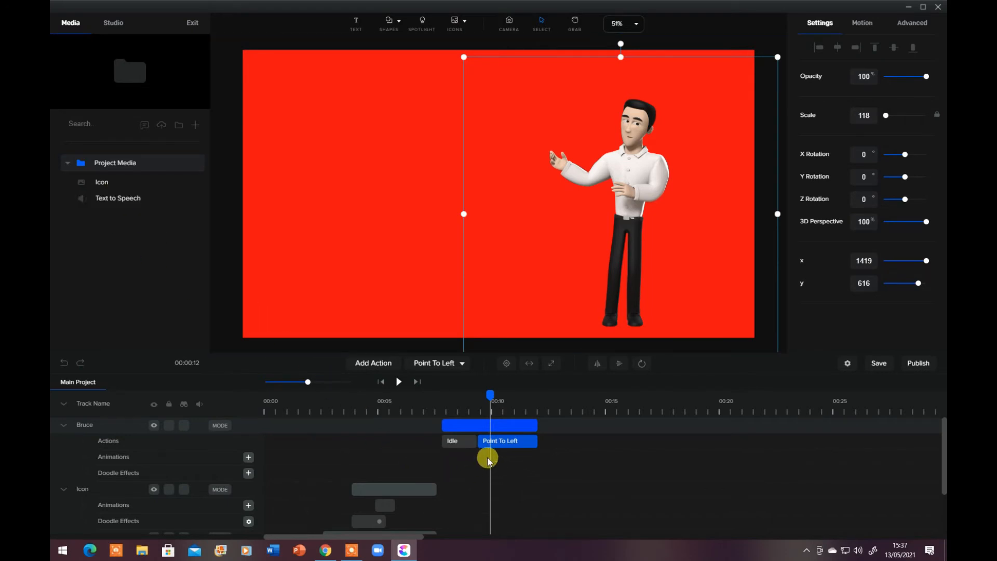
pyautogui.moveTo(107, 201); pyautogui.dragTo(500, 247)
pyautogui.moveTo(557, 425); pyautogui.dragTo(537, 427)
pyautogui.click(489, 397)
pyautogui.moveTo(489, 396); pyautogui.dragTo(441, 391)
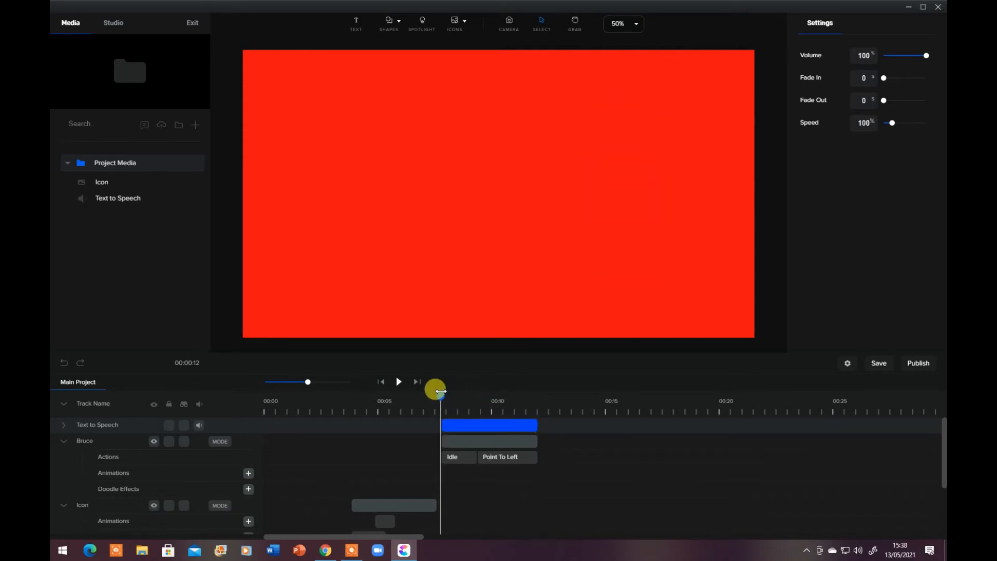
pyautogui.click(401, 382)
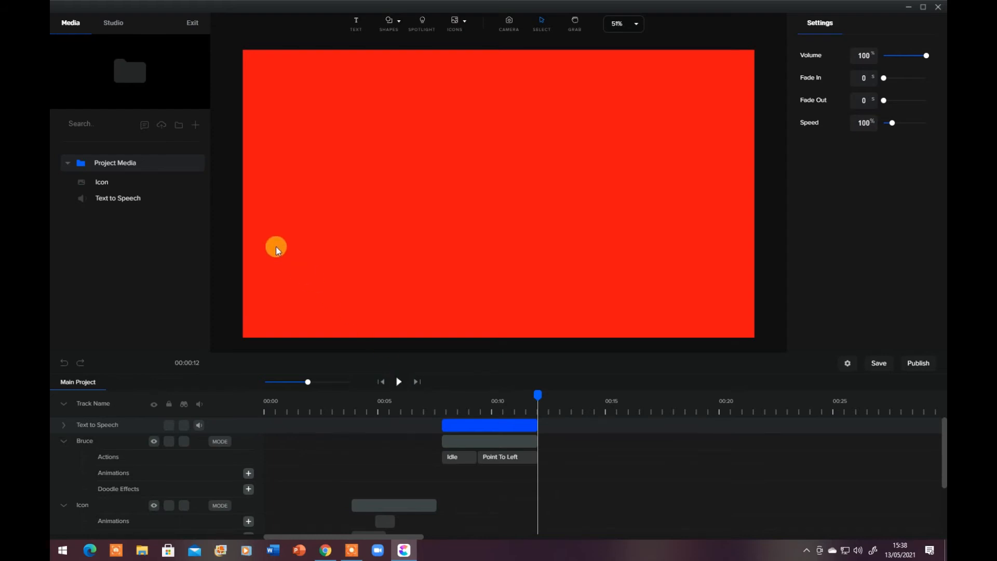
# Step: Download Hipster Guy from the Supreme characters and add him to the scene after Bruce's clip
pyautogui.click(114, 22)
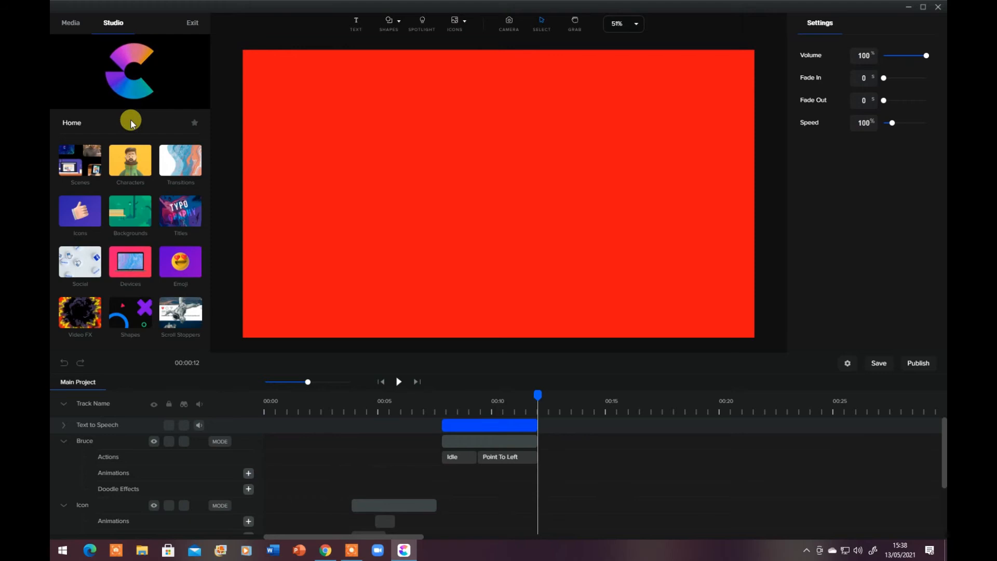
pyautogui.click(127, 151)
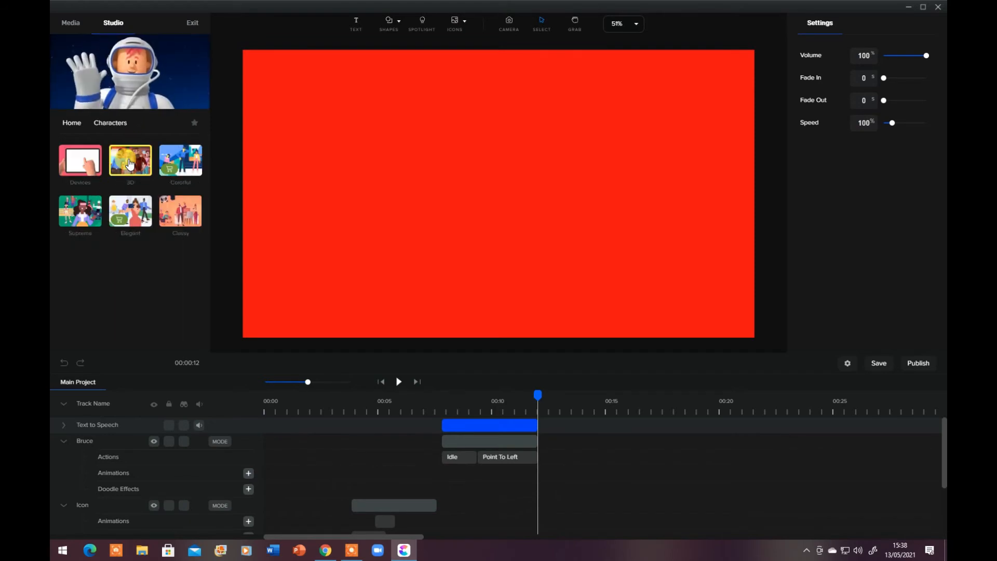
pyautogui.click(97, 127)
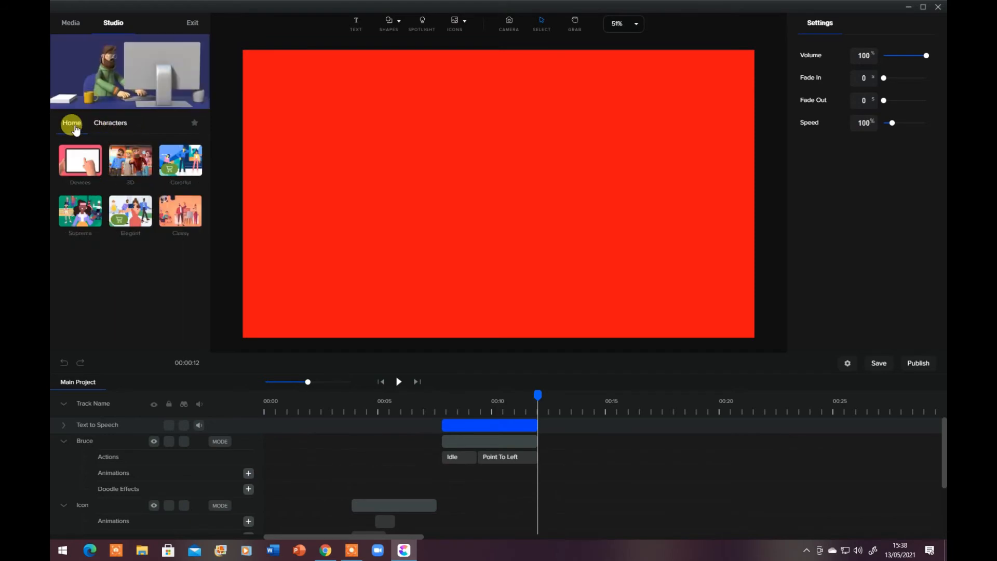
pyautogui.click(117, 149)
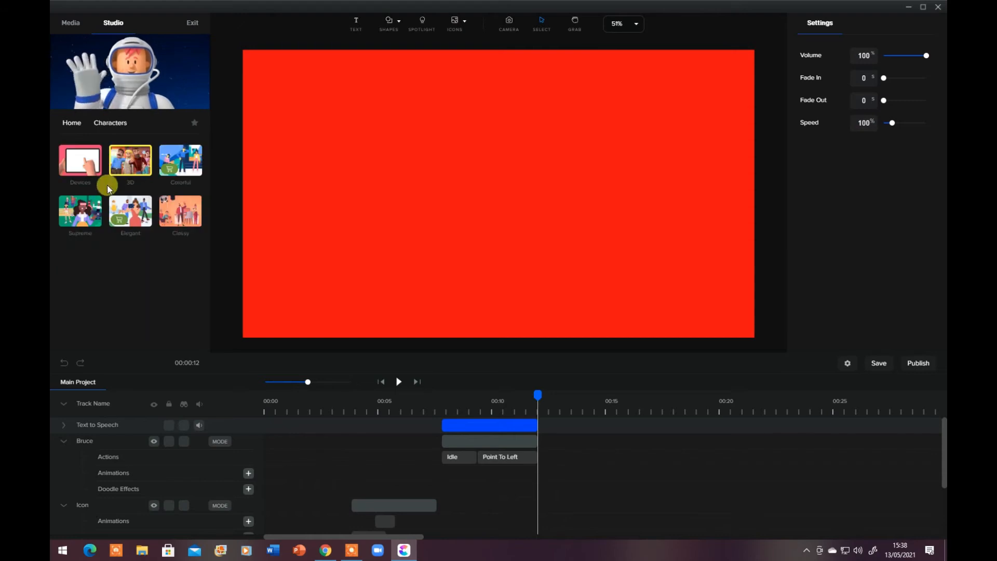
pyautogui.click(78, 211)
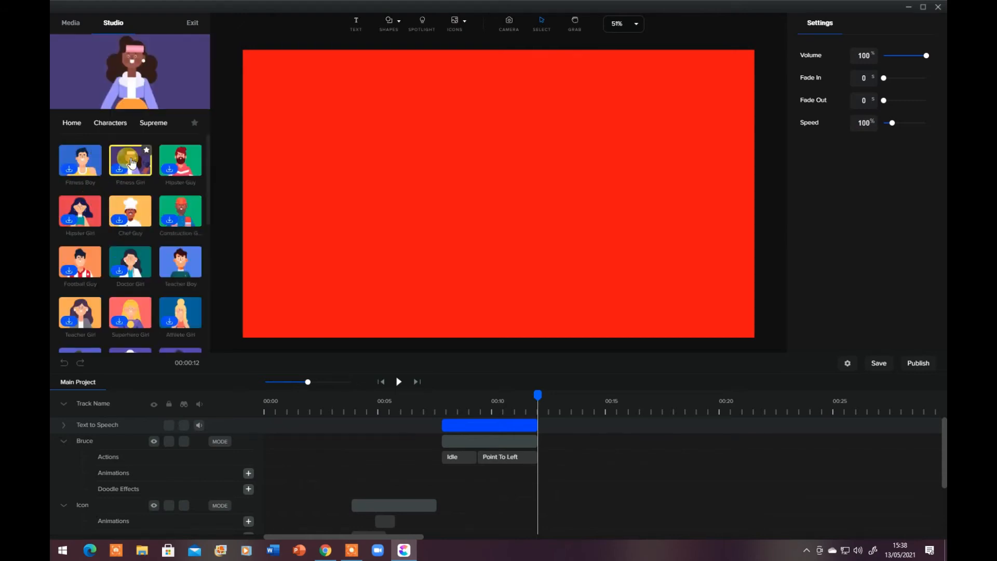
pyautogui.click(180, 163)
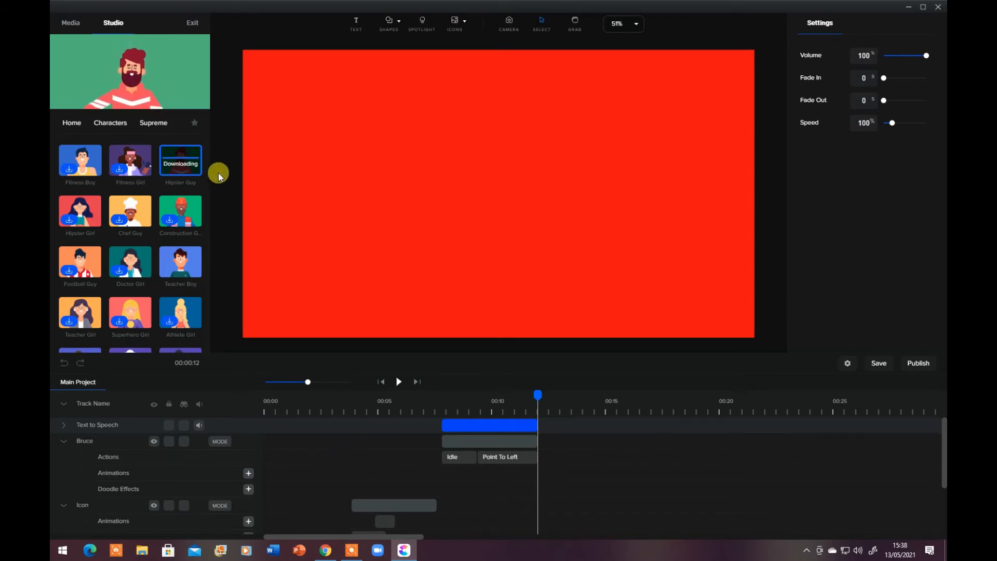
pyautogui.moveTo(180, 162); pyautogui.dragTo(321, 183)
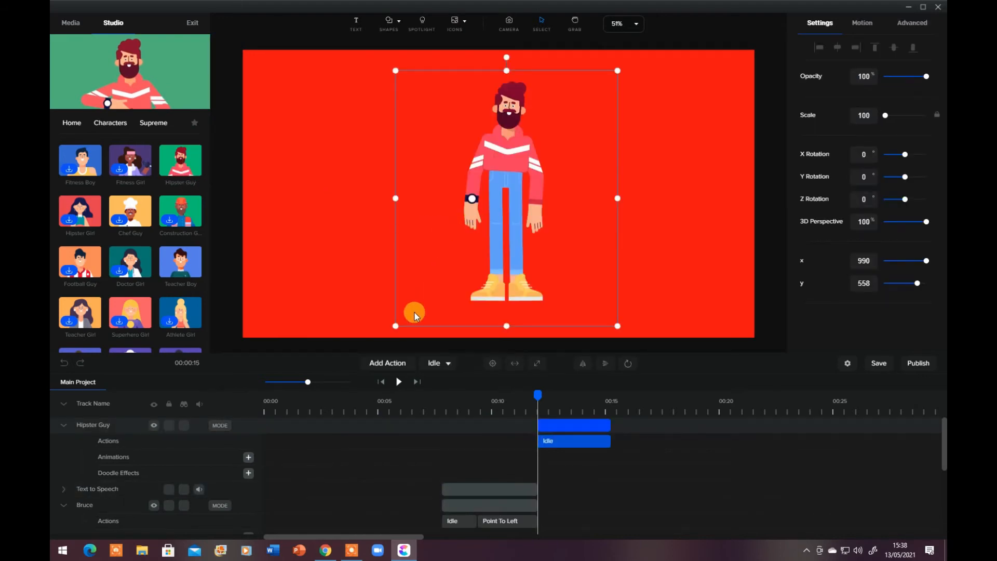
# Step: Try enlarging Hipster Guy on the canvas, switch his Idle action to Showing Phone and play the animation
pyautogui.moveTo(394, 325); pyautogui.dragTo(254, 422)
pyautogui.click(432, 389)
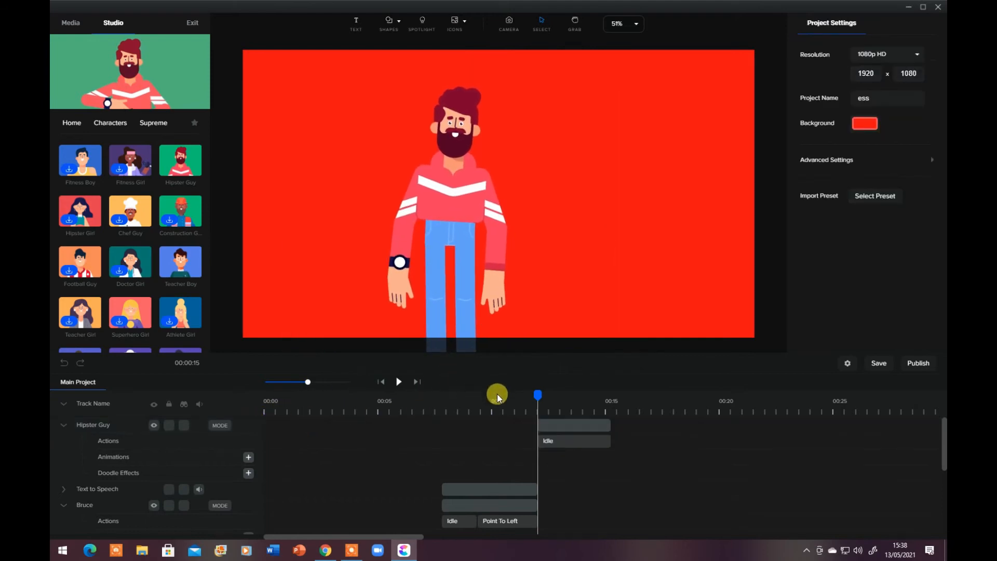
pyautogui.click(550, 441)
pyautogui.click(549, 442)
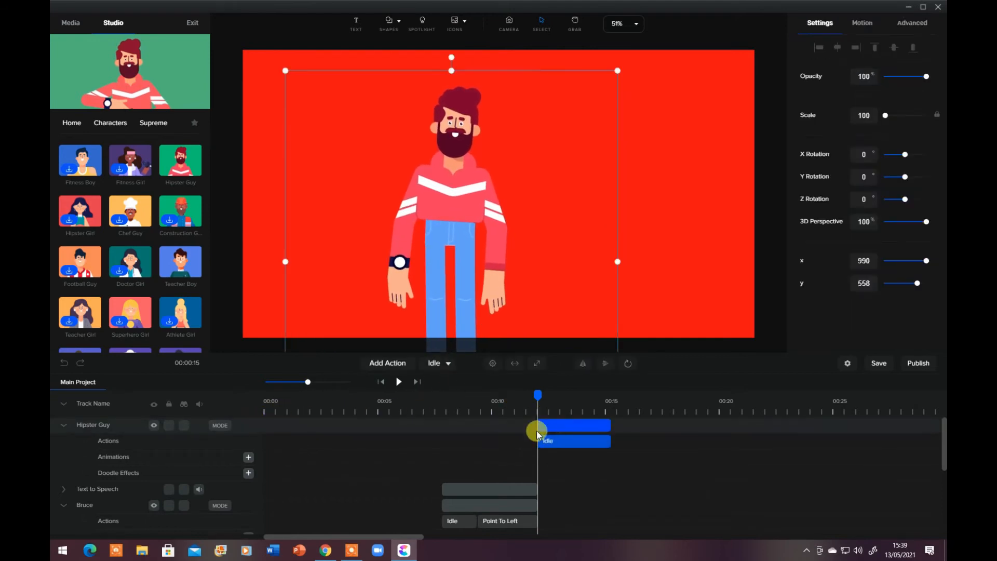
pyautogui.click(444, 364)
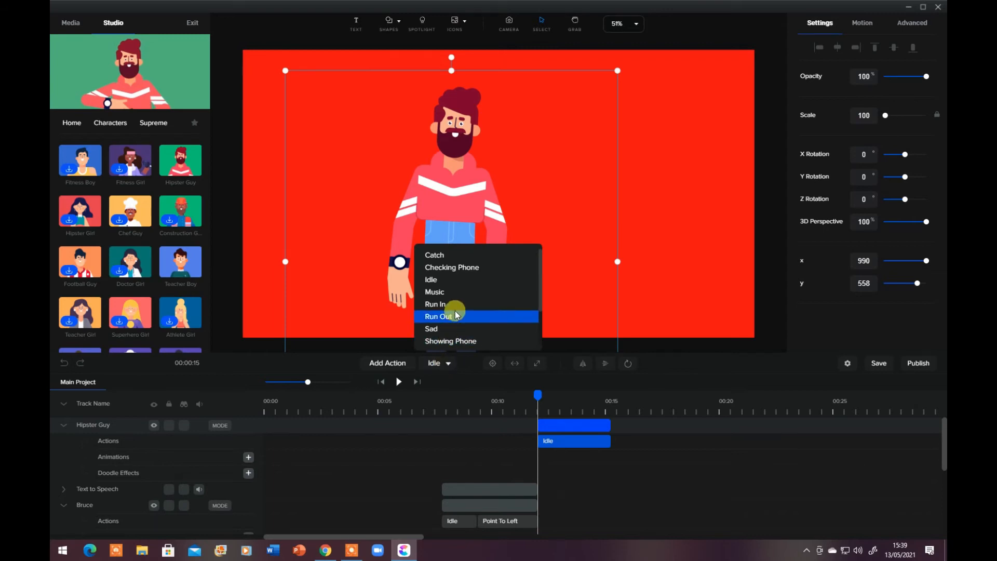
pyautogui.scroll(-2, 457, 309)
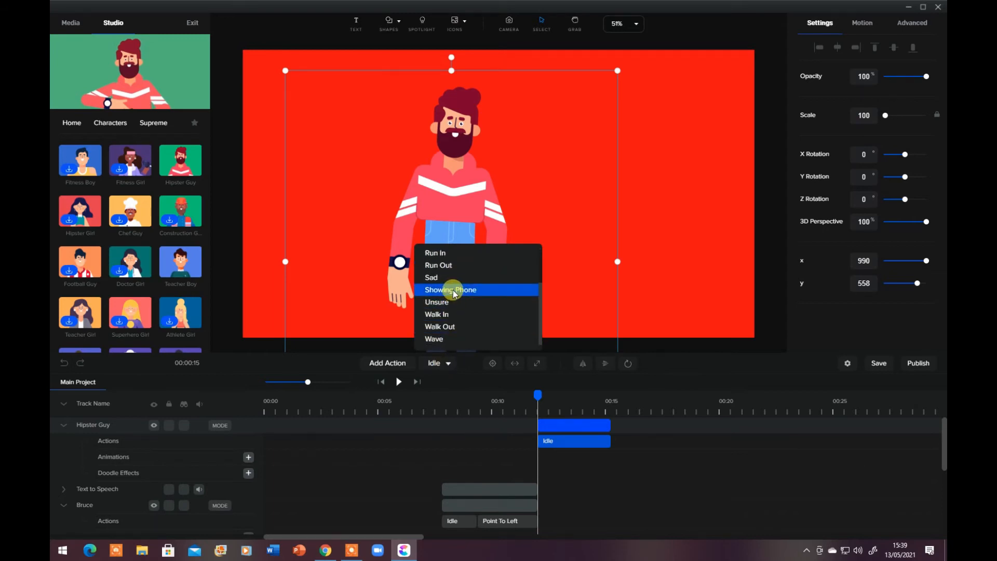
pyautogui.click(453, 290)
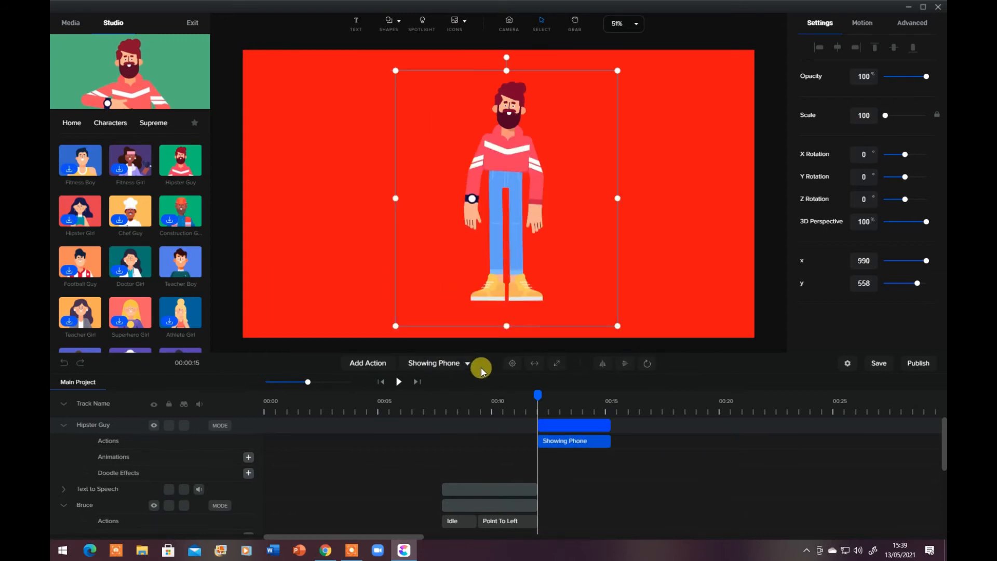
pyautogui.click(399, 382)
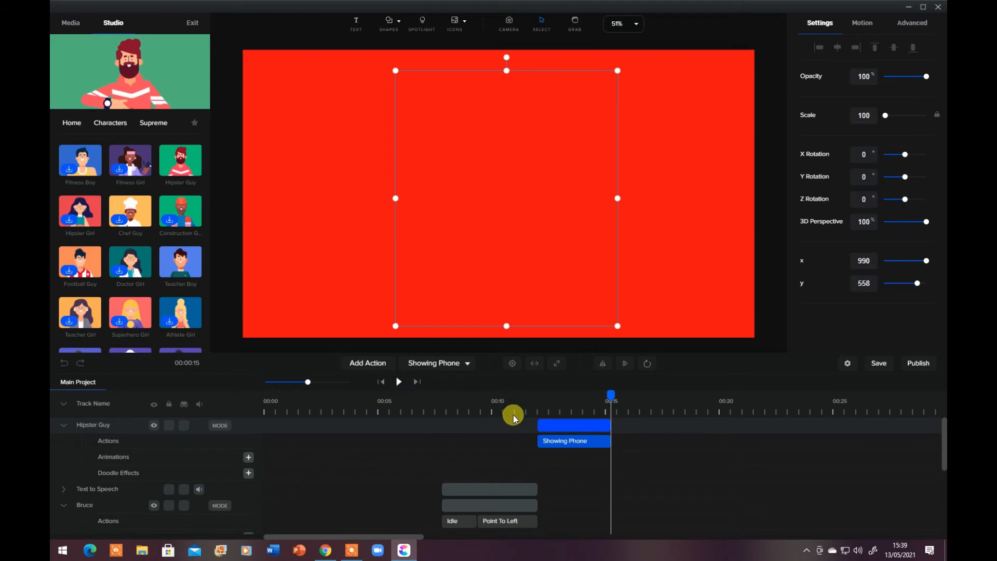
# Step: Start Hipster Guy's clip together with Bruce's and move him to the scene's left side at x 232, y 698
pyautogui.moveTo(540, 424); pyautogui.dragTo(447, 425)
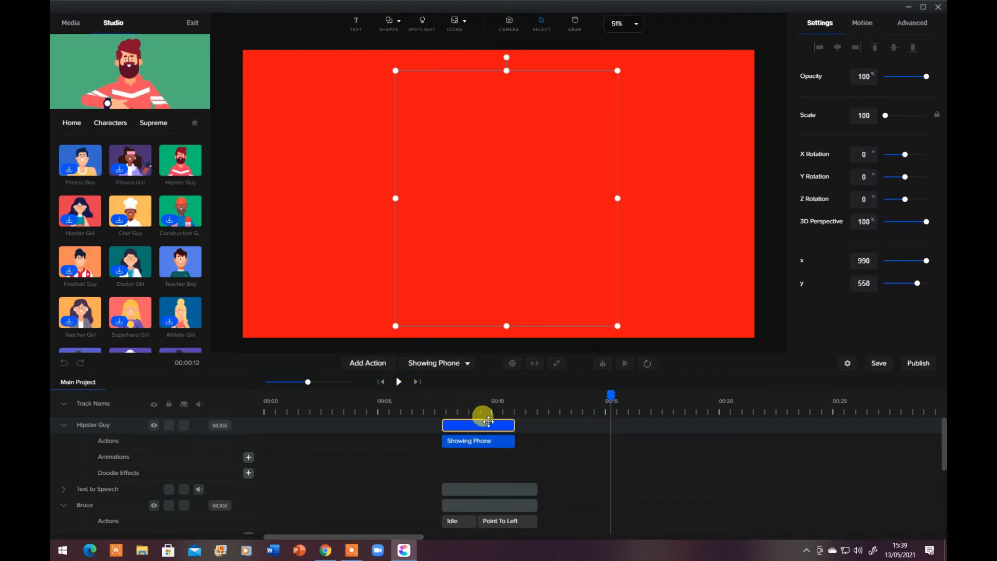
pyautogui.moveTo(607, 393); pyautogui.dragTo(444, 396)
pyautogui.moveTo(518, 163); pyautogui.dragTo(315, 193)
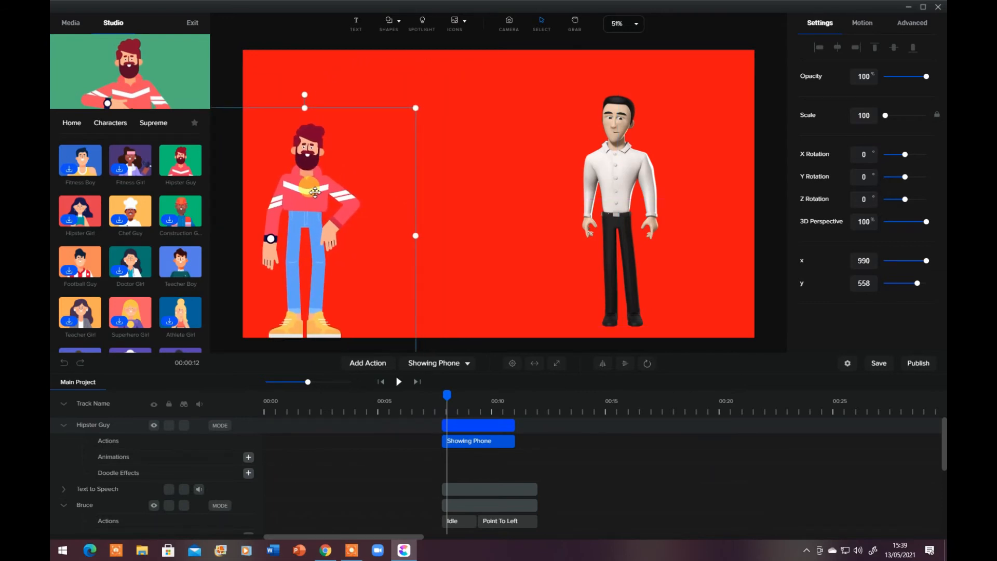
# Step: Play both characters together and shorten Hipster Guy's clip to end just after Bruce's Idle action
pyautogui.moveTo(444, 396); pyautogui.dragTo(435, 394)
pyautogui.click(399, 382)
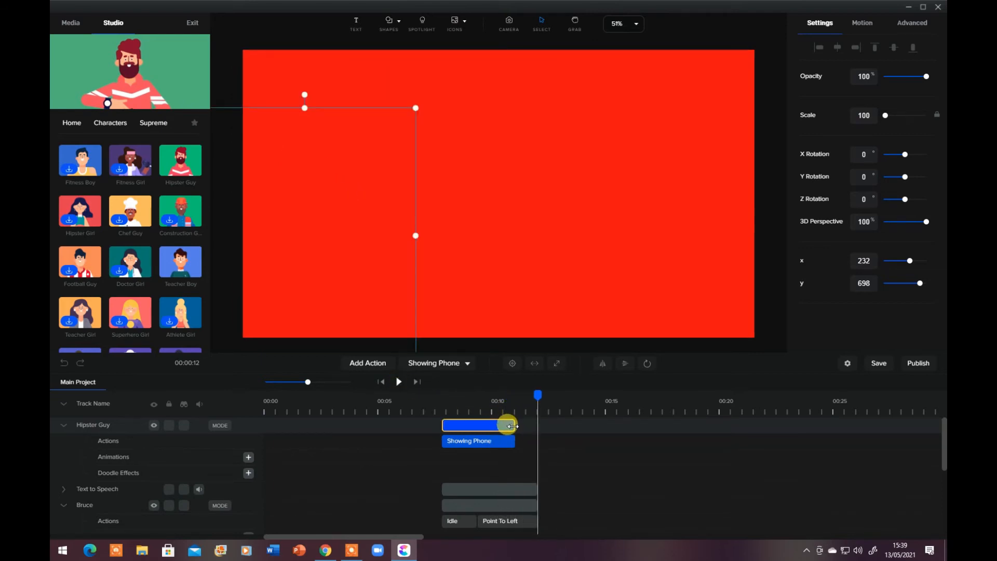
pyautogui.moveTo(513, 426); pyautogui.dragTo(488, 424)
pyautogui.moveTo(536, 393); pyautogui.dragTo(473, 394)
# Step: Look through the available transitions, including the In, 3D and Fx categories
pyautogui.click(73, 128)
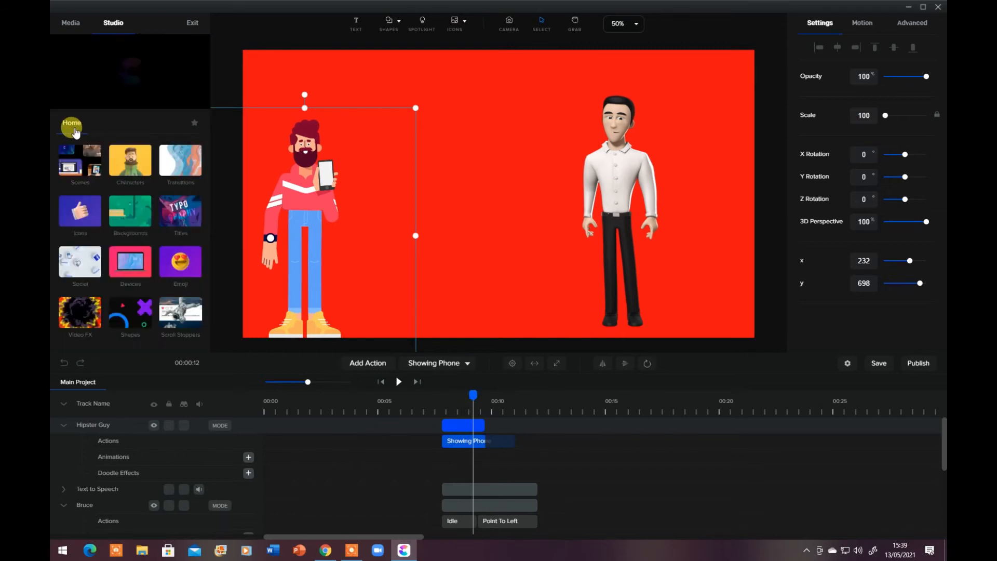
pyautogui.click(180, 161)
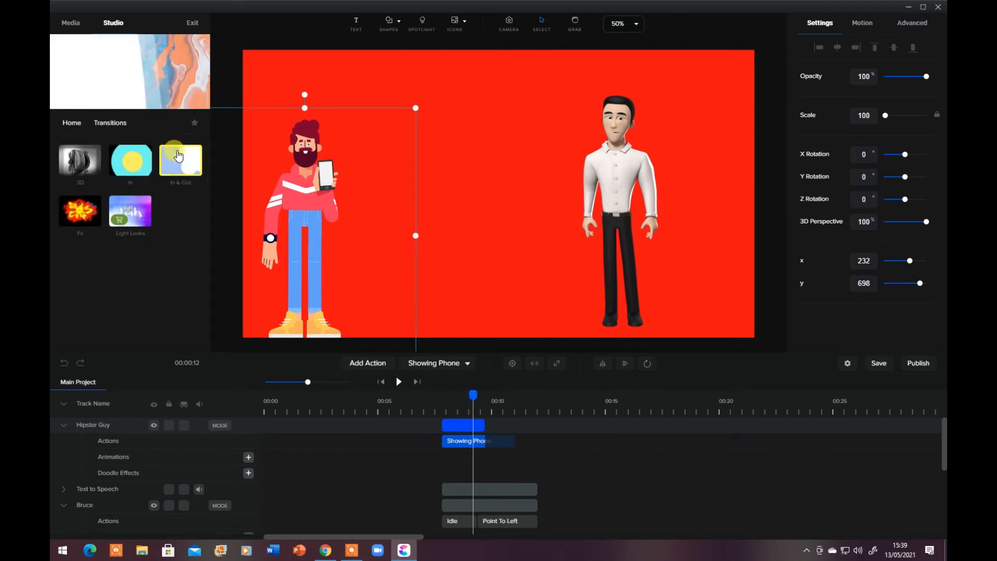
pyautogui.click(144, 163)
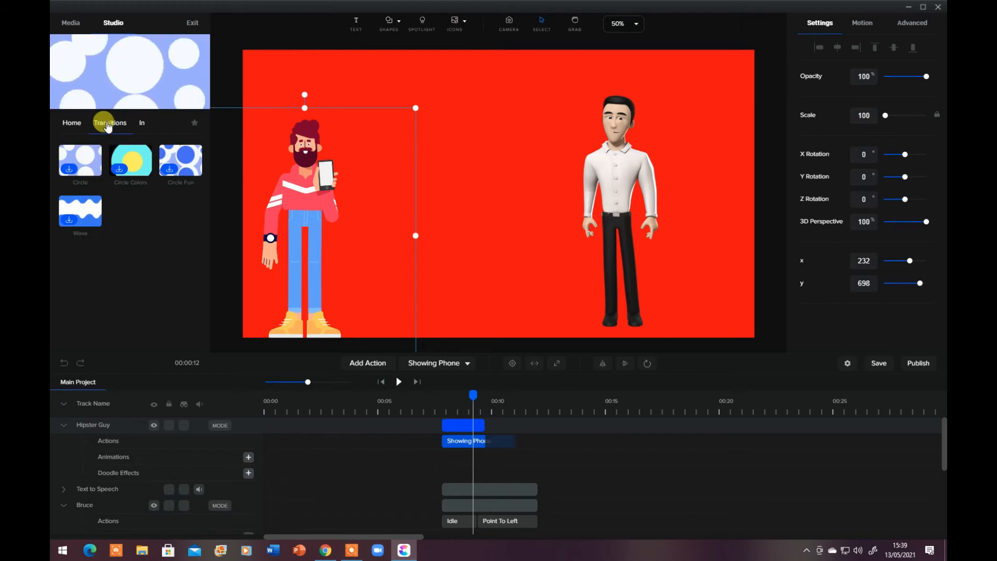
pyautogui.click(108, 126)
pyautogui.click(80, 161)
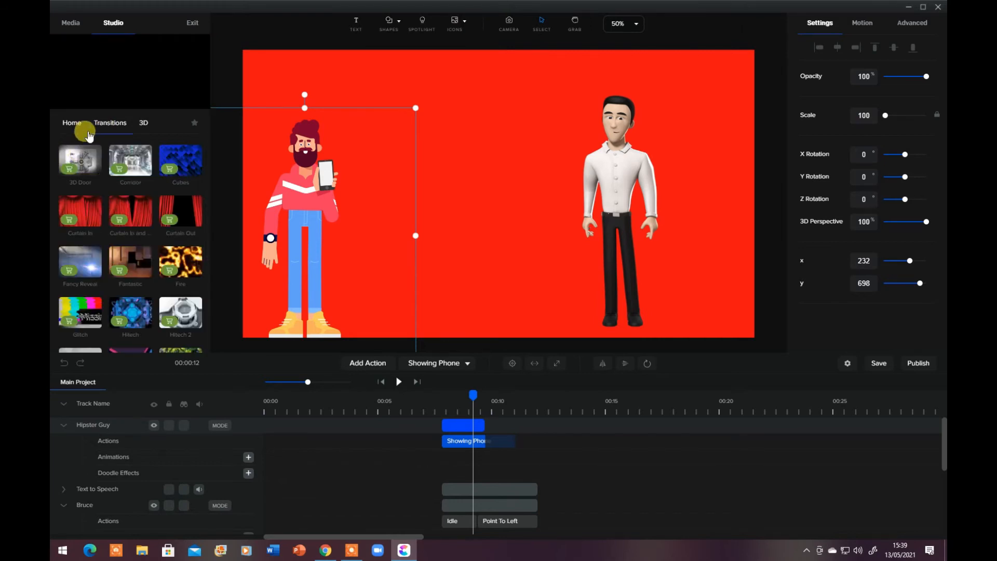
pyautogui.click(78, 124)
pyautogui.click(169, 160)
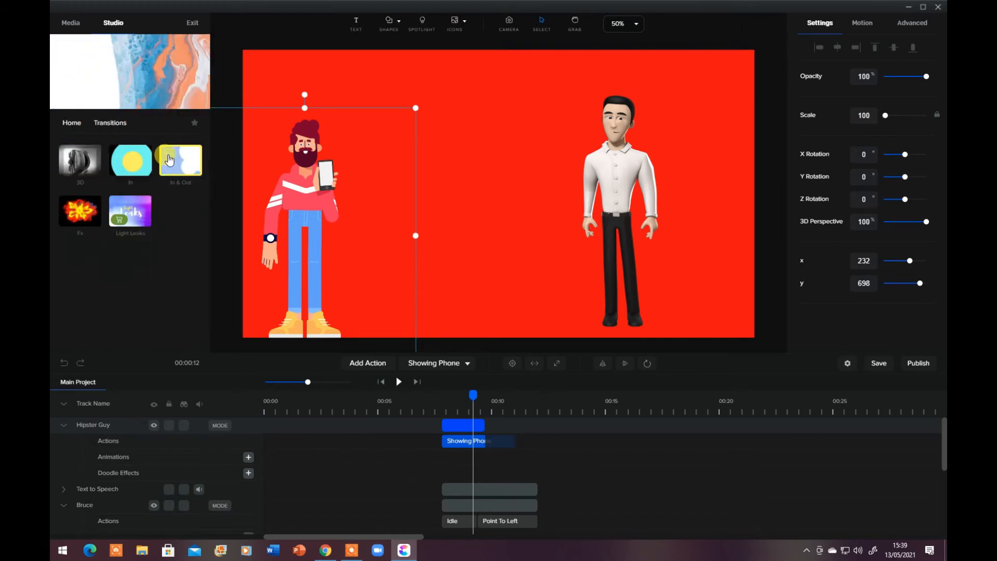
pyautogui.click(79, 210)
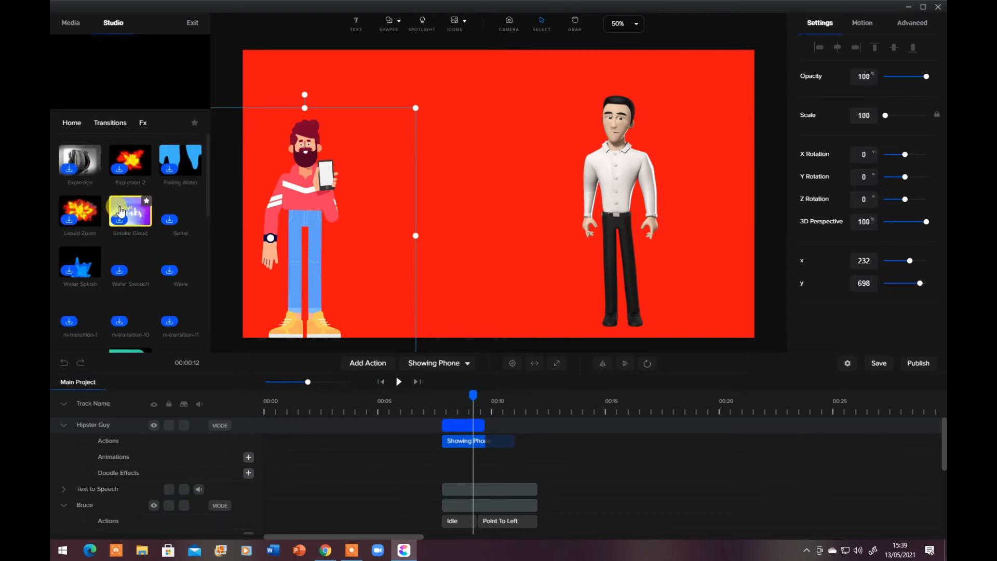
pyautogui.scroll(-3, 156, 229)
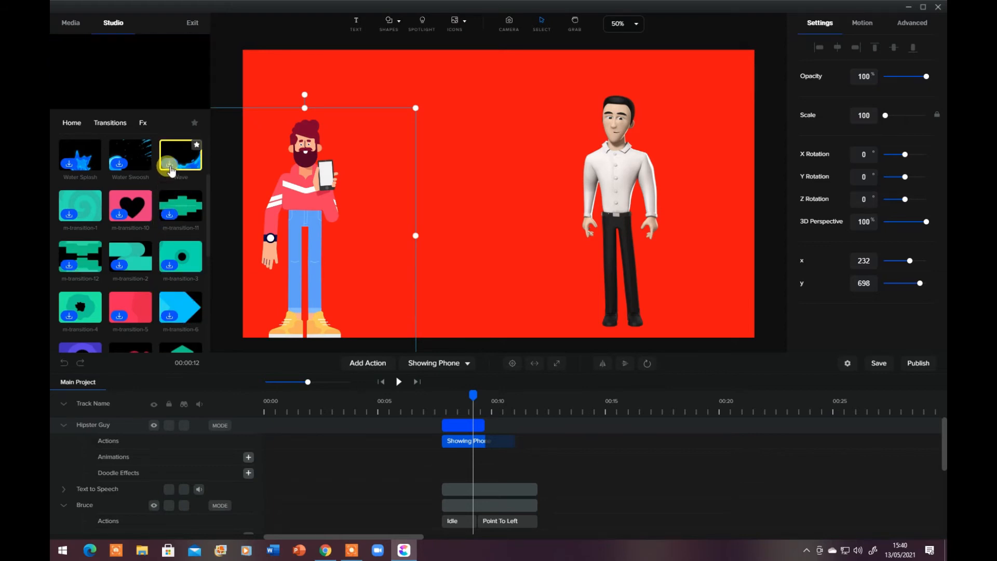
pyautogui.click(76, 128)
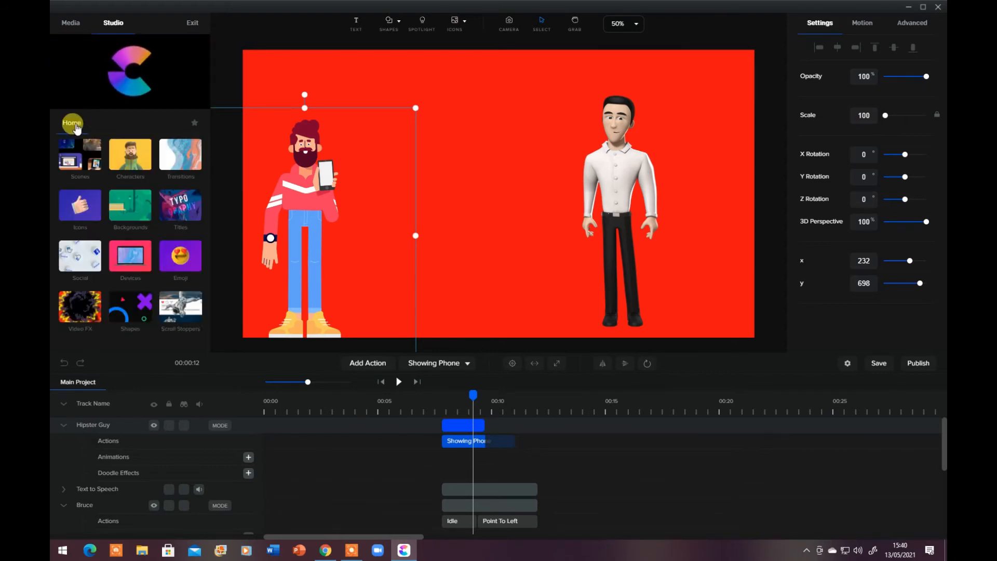
pyautogui.click(181, 154)
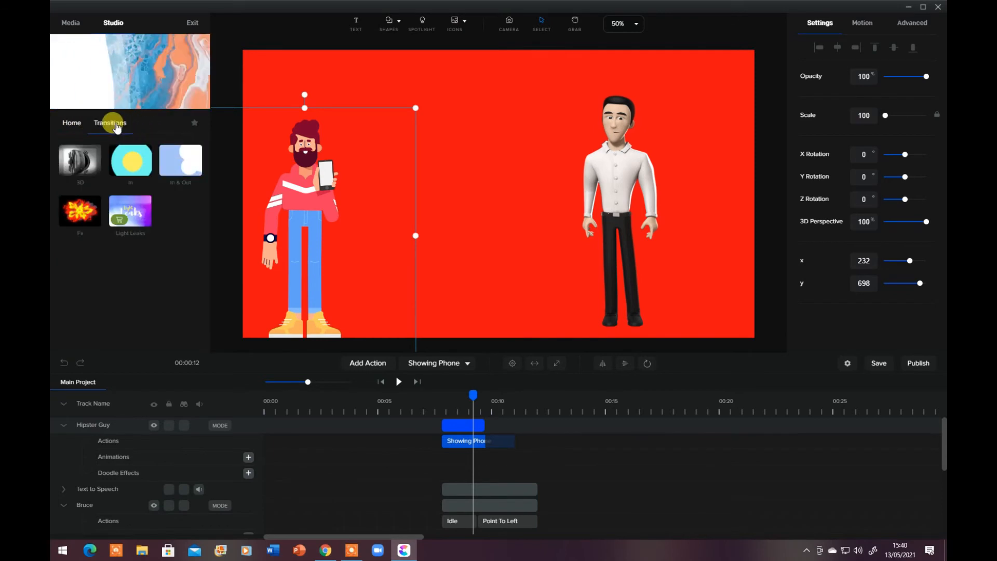
pyautogui.click(76, 123)
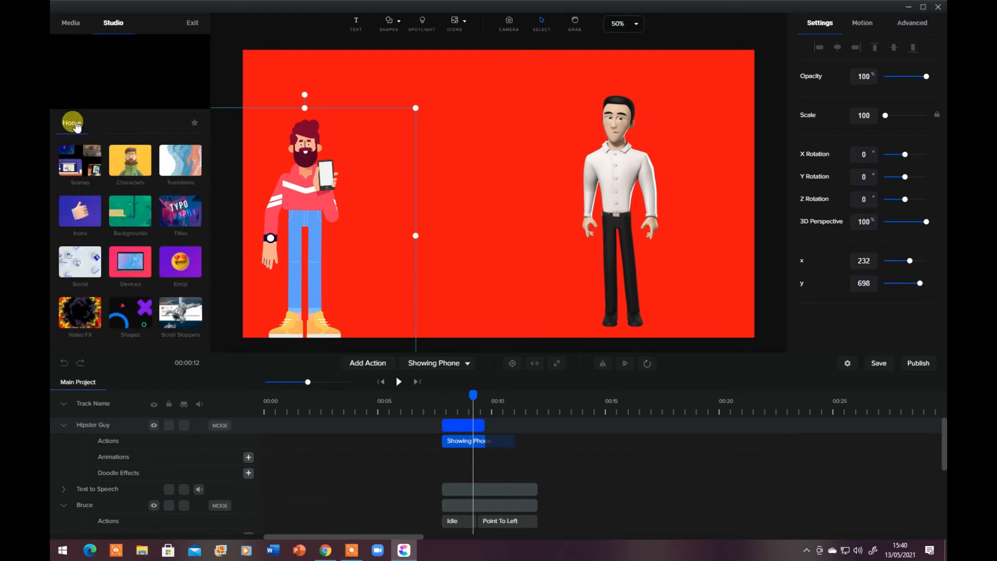
# Step: Find the Instagram icon among the 2D icons and download it
pyautogui.click(70, 204)
pyautogui.click(83, 169)
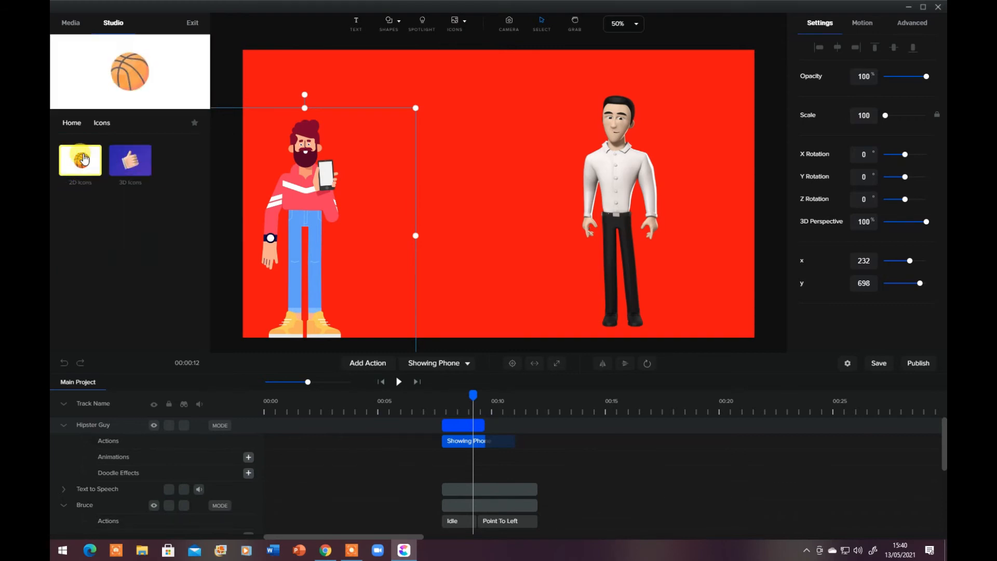
pyautogui.click(83, 158)
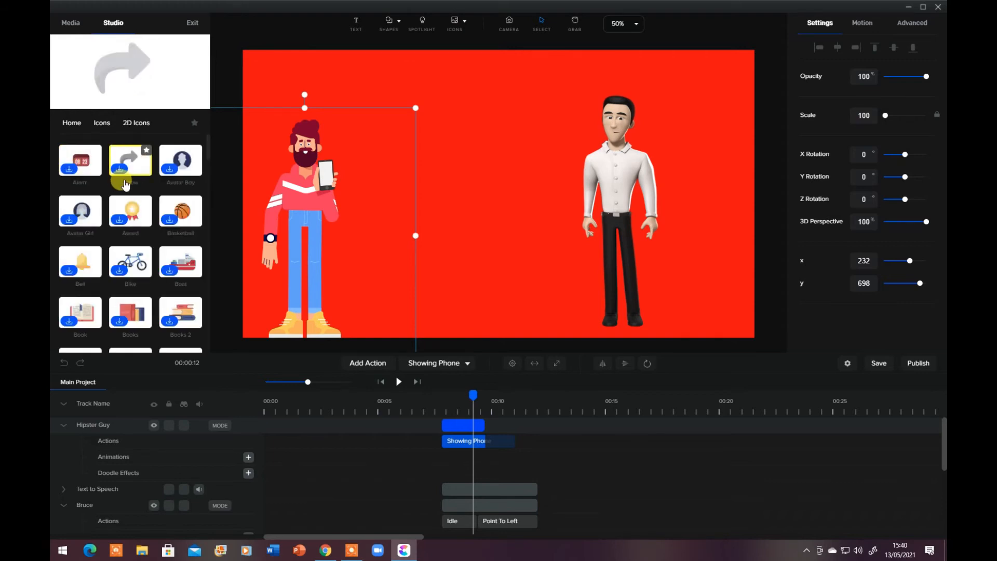
pyautogui.scroll(-4, 125, 184)
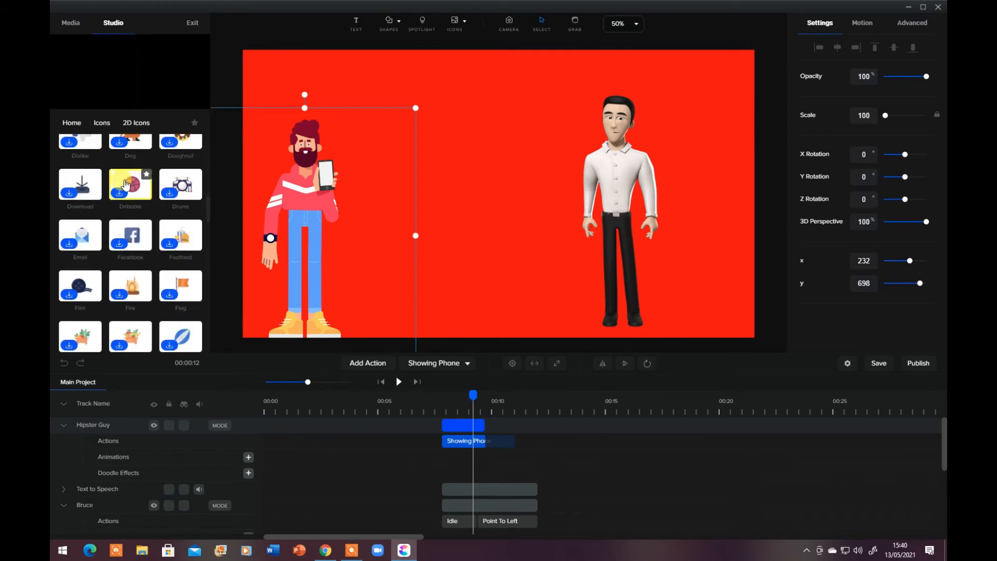
pyautogui.scroll(-4, 125, 183)
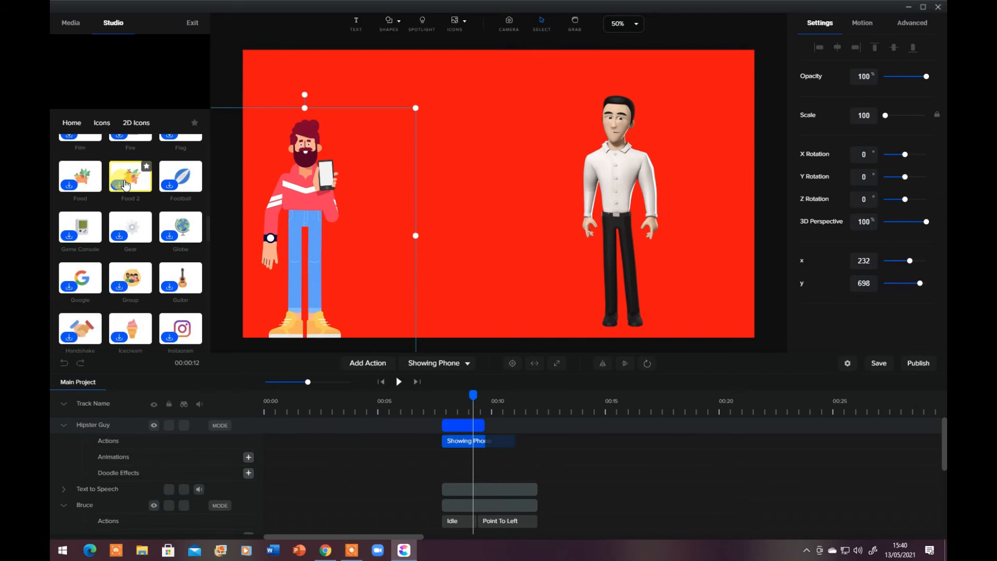
pyautogui.scroll(-2, 125, 183)
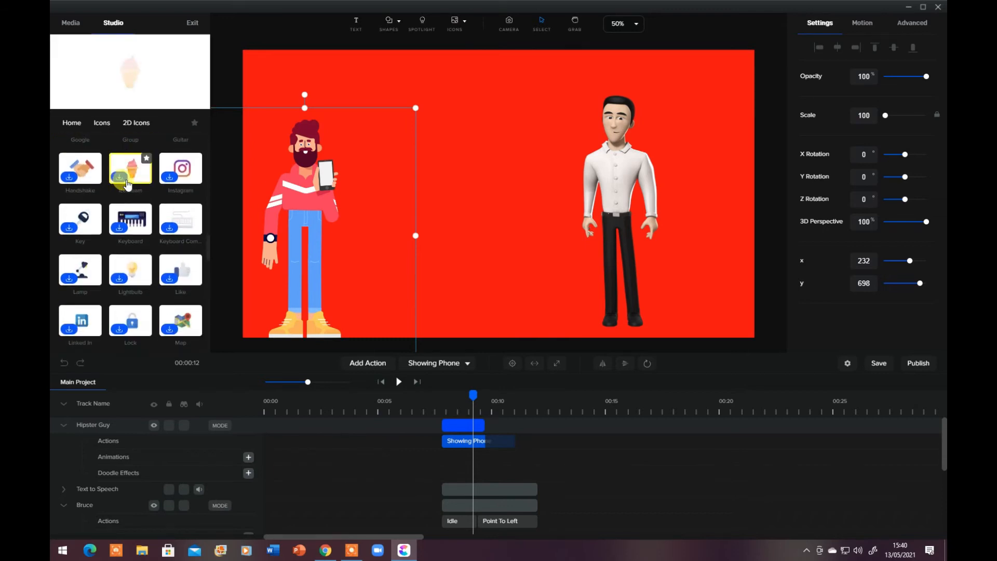
pyautogui.click(168, 179)
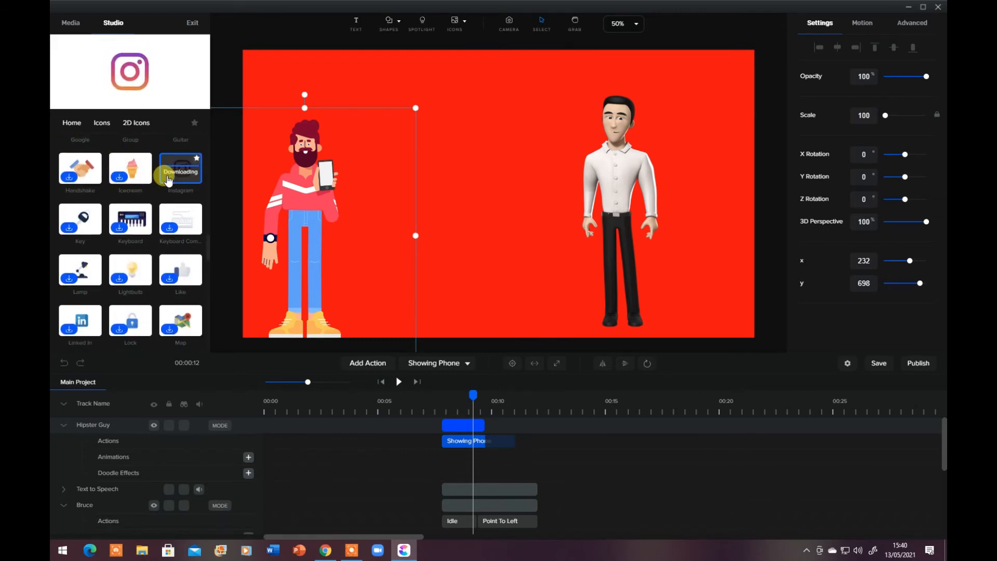
# Step: Place the Instagram icon above and between the two characters at scale 67, x 613, y 284, and play the scene
pyautogui.moveTo(457, 179); pyautogui.dragTo(440, 131)
pyautogui.click(391, 175)
pyautogui.moveTo(416, 167); pyautogui.dragTo(361, 123)
pyautogui.moveTo(351, 76); pyautogui.dragTo(368, 92)
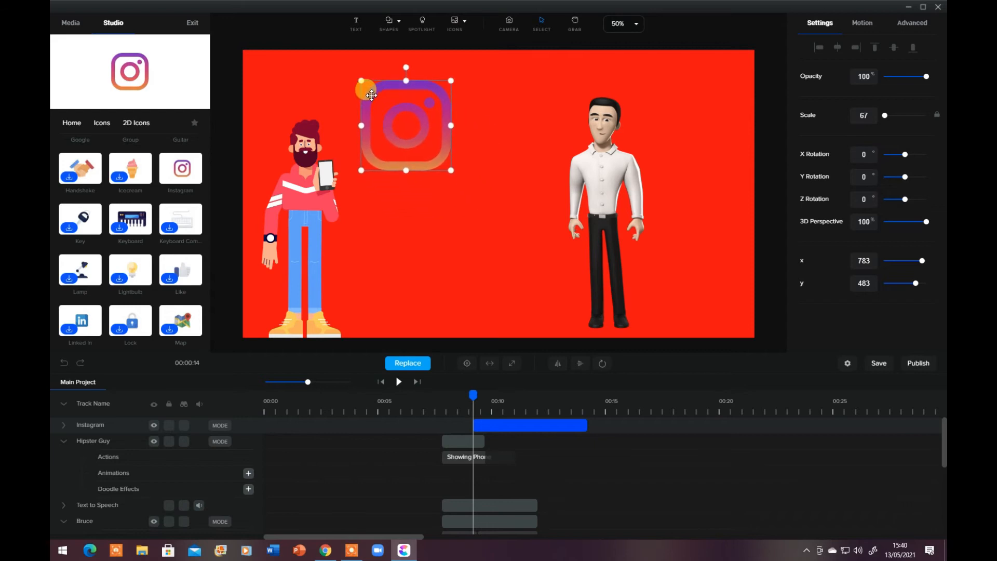
pyautogui.click(397, 382)
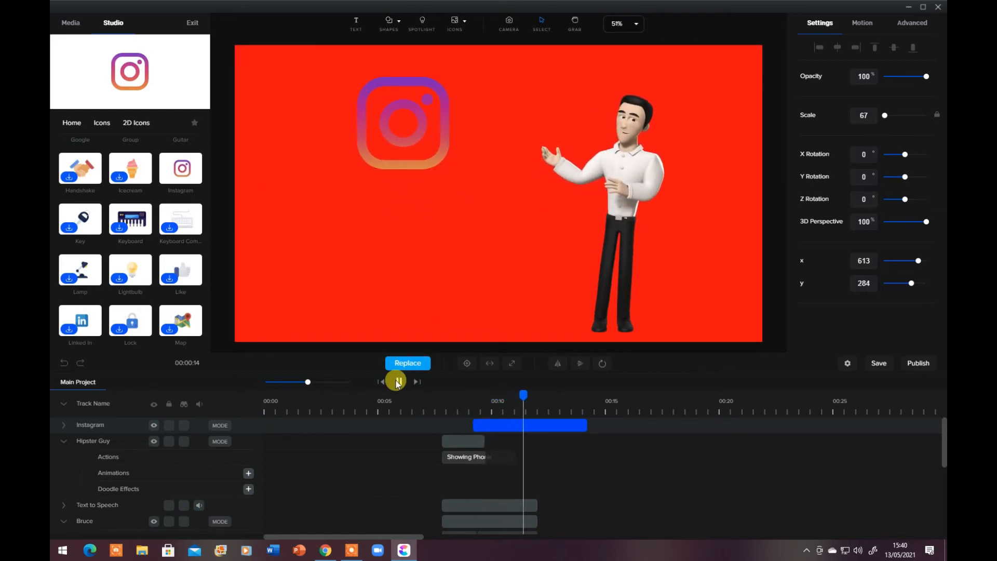
pyautogui.click(400, 382)
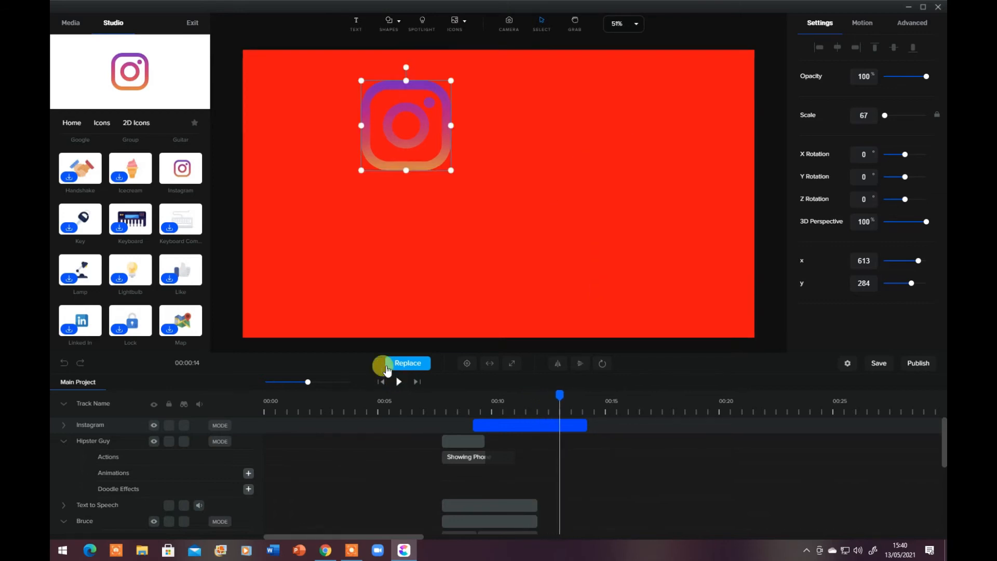
# Step: Add the 3D Clock icon below the Instagram icon at x 617, y 662, and play the project from just before the characters' scene
pyautogui.click(111, 130)
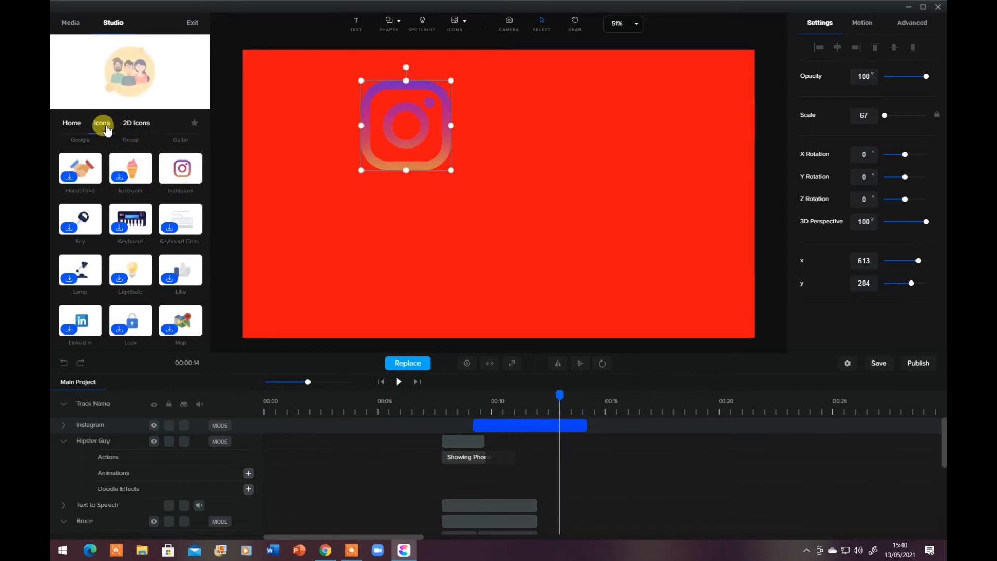
pyautogui.click(127, 158)
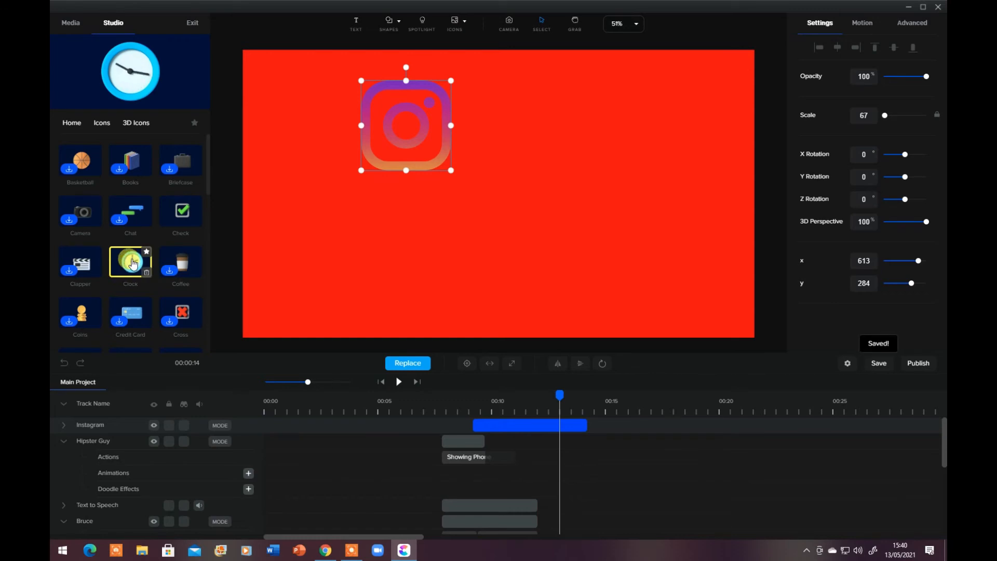
pyautogui.moveTo(134, 266); pyautogui.dragTo(392, 227)
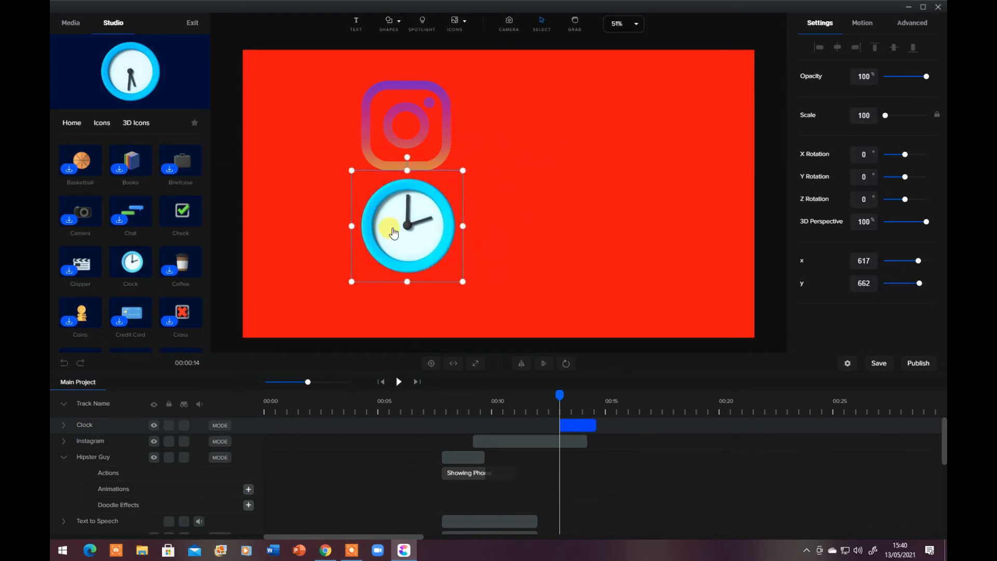
pyautogui.moveTo(558, 392); pyautogui.dragTo(430, 395)
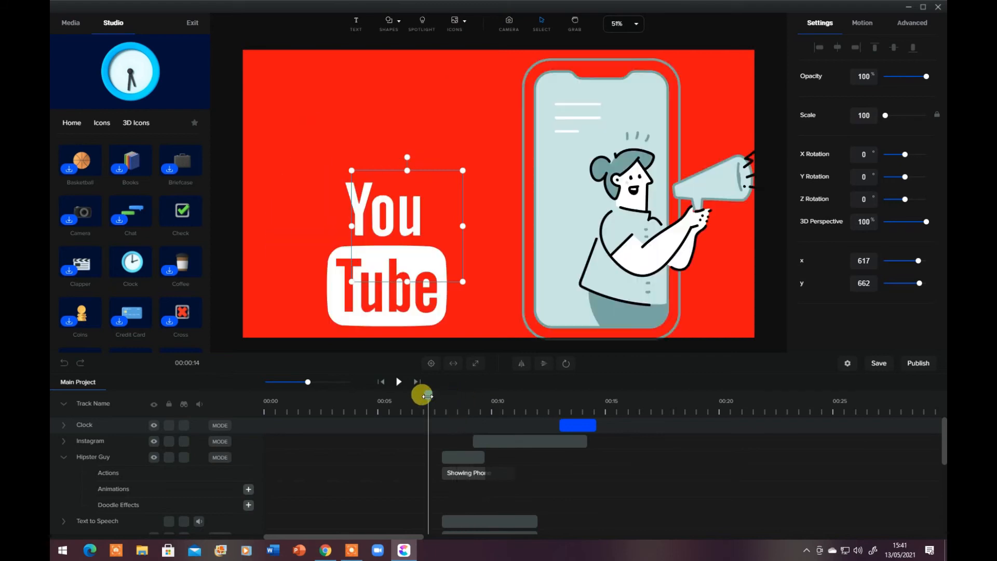
pyautogui.click(400, 381)
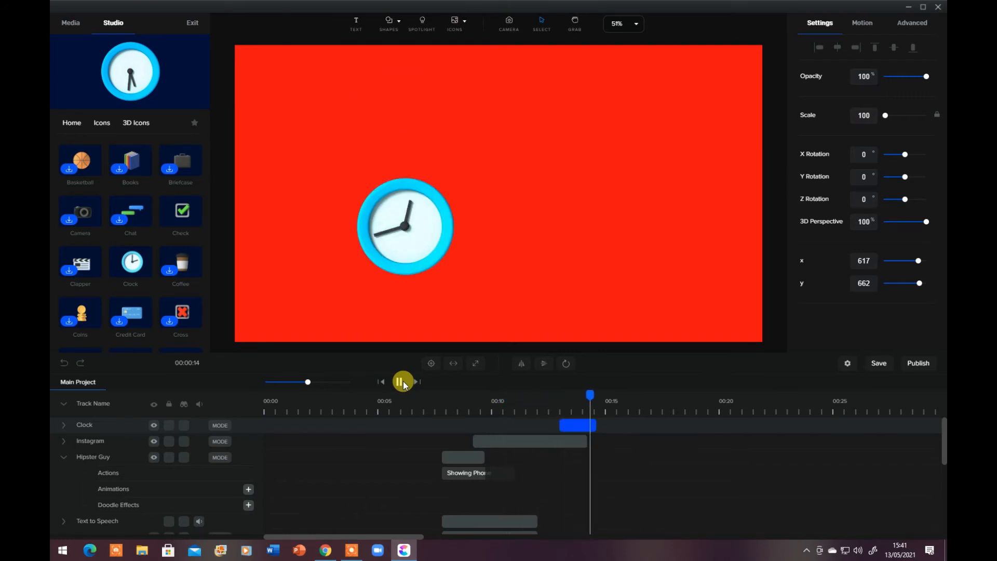
pyautogui.click(399, 382)
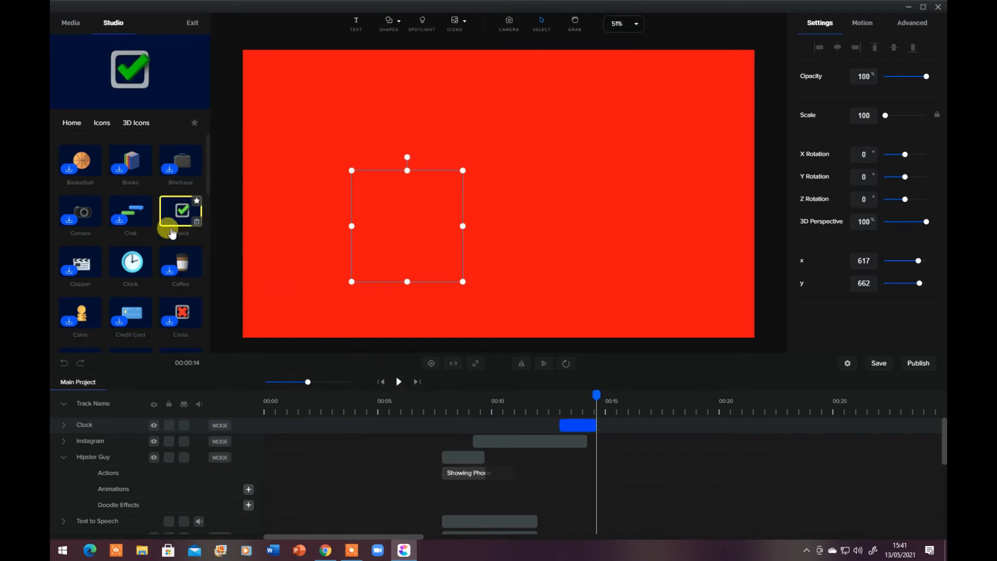
# Step: Look through the rest of the 3D icons
pyautogui.scroll(-8, 138, 263)
pyautogui.scroll(-2, 147, 265)
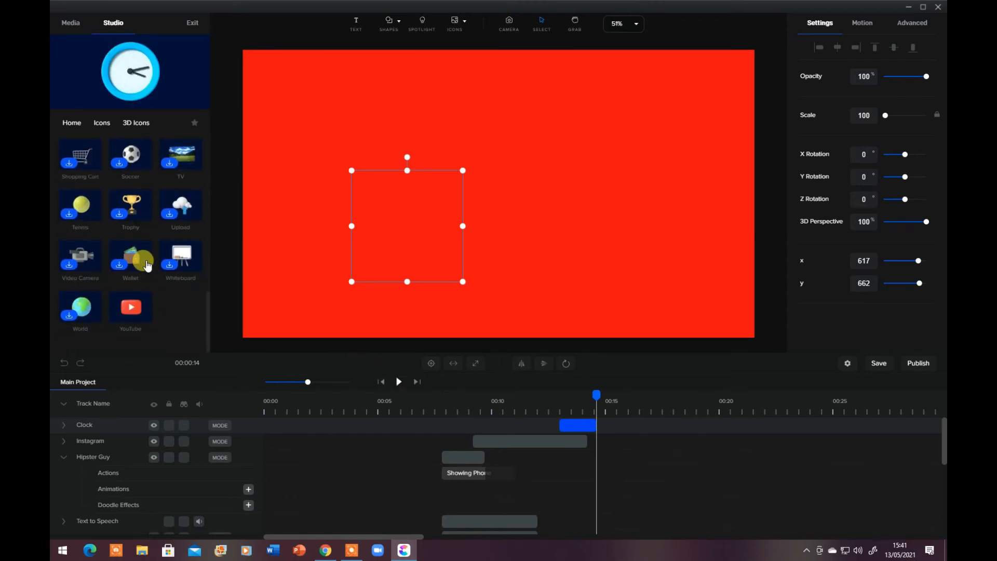
pyautogui.scroll(10, 147, 266)
# Step: Add the 3D Office background to the scene, starting at the end of the Clock clip
pyautogui.click(72, 123)
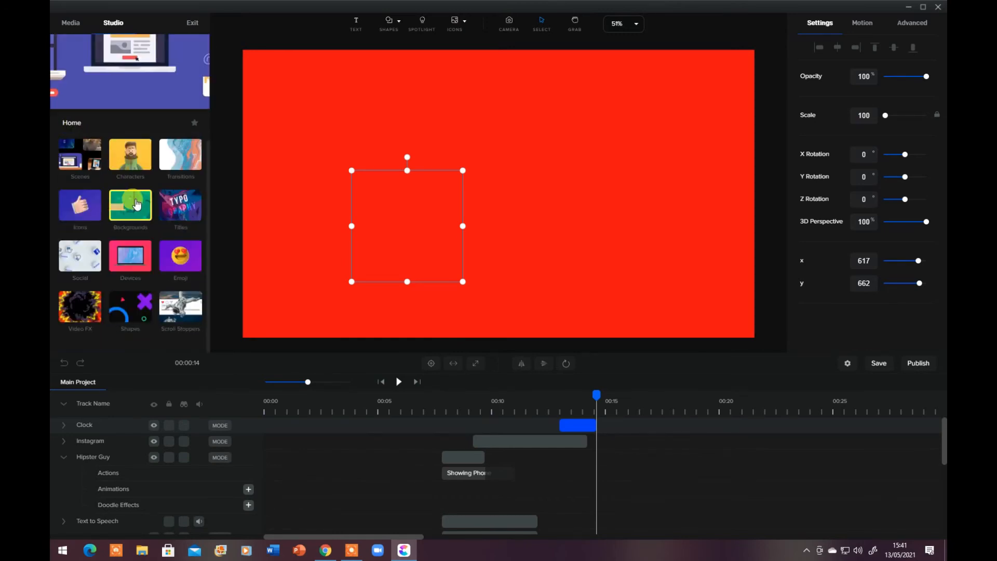
pyautogui.click(137, 207)
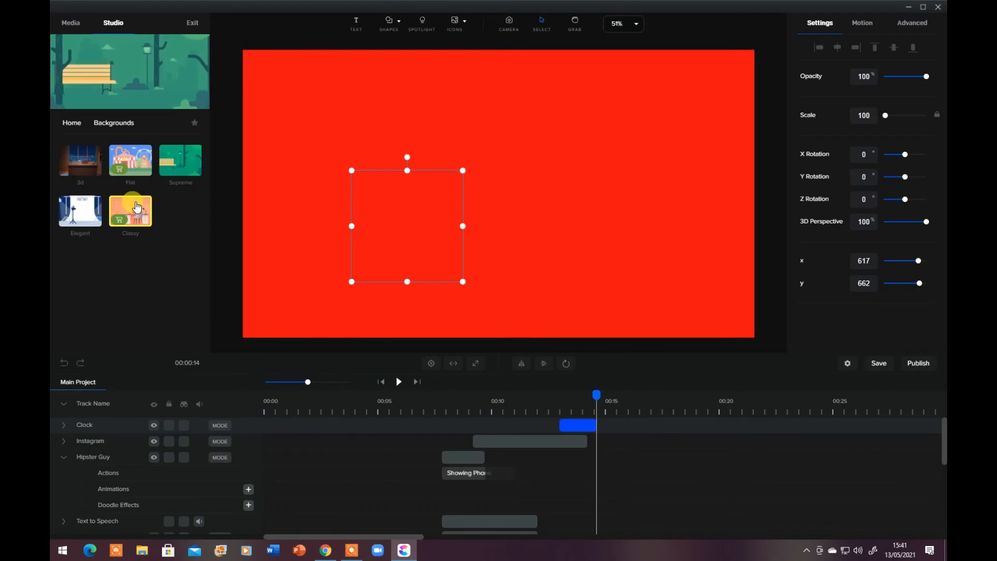
pyautogui.click(85, 160)
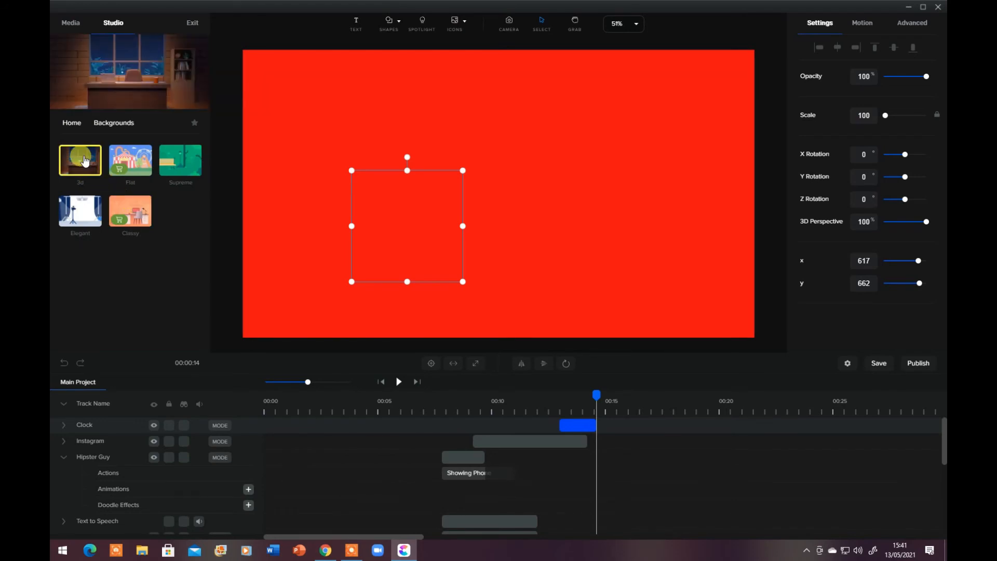
pyautogui.click(119, 163)
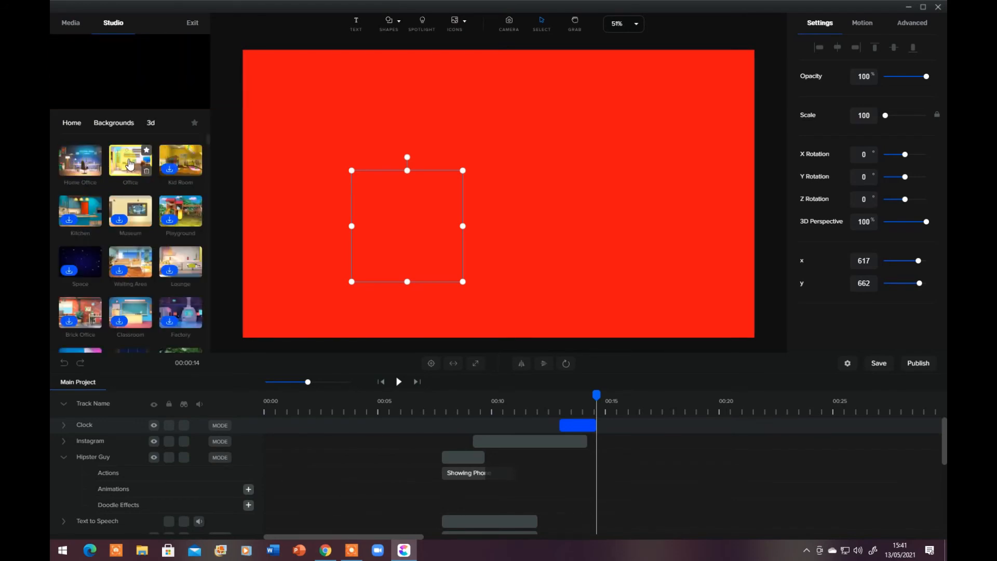
pyautogui.moveTo(125, 167); pyautogui.dragTo(568, 190)
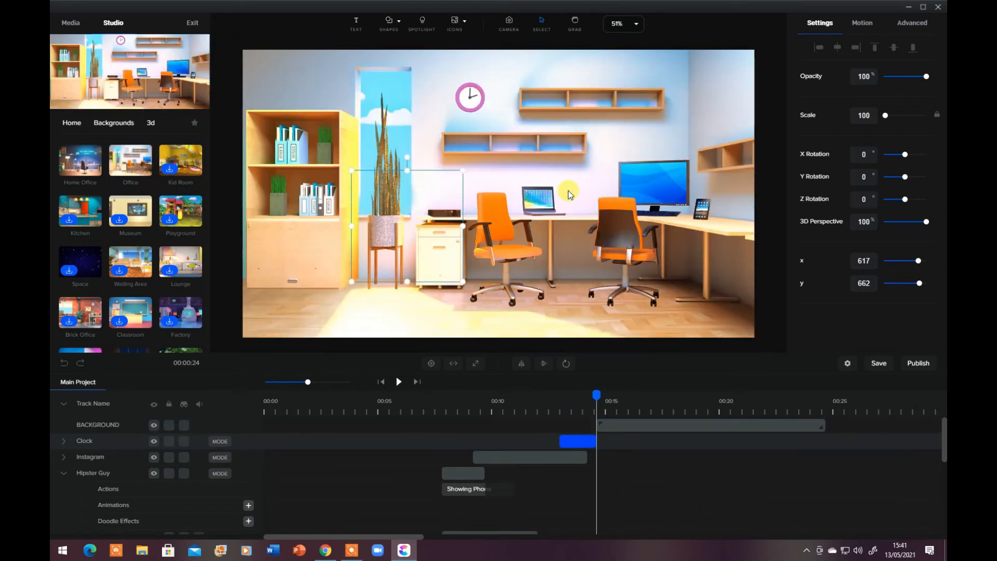
pyautogui.click(495, 319)
# Step: Add the 3D character Sally just after the Office background starts, move her to x 453, y 552 and flip her horizontally
pyautogui.moveTo(595, 394); pyautogui.dragTo(602, 395)
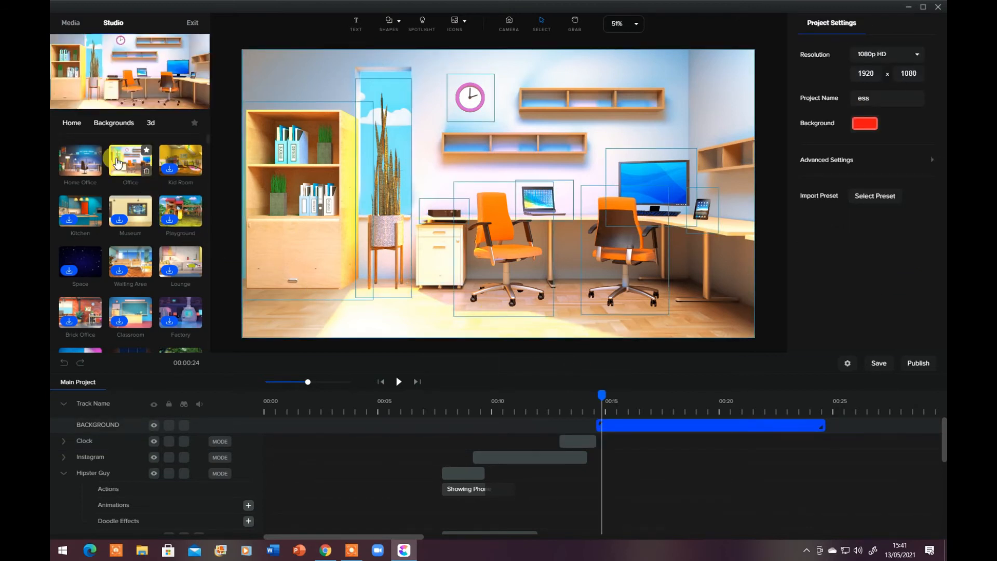
pyautogui.click(72, 123)
pyautogui.click(126, 158)
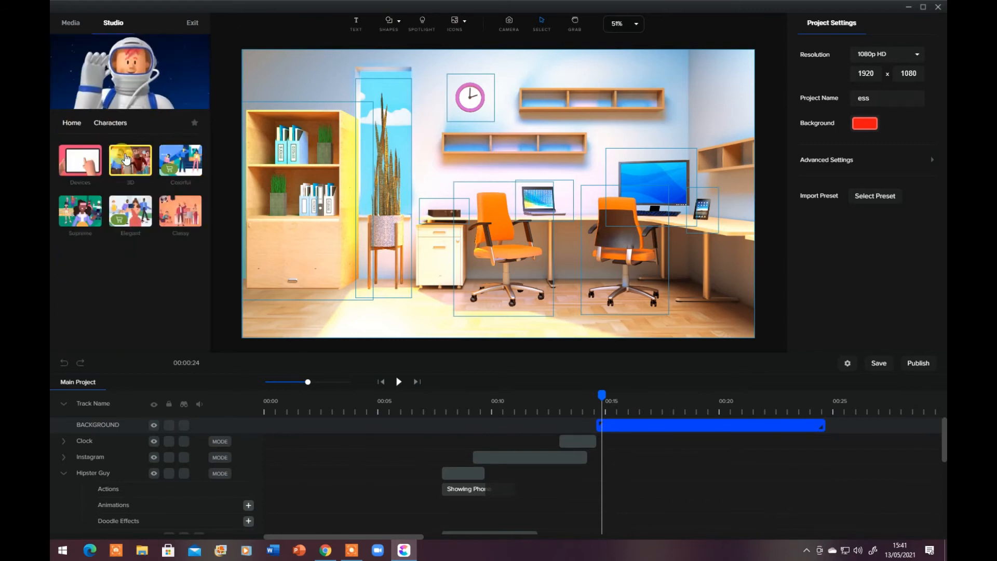
pyautogui.click(131, 162)
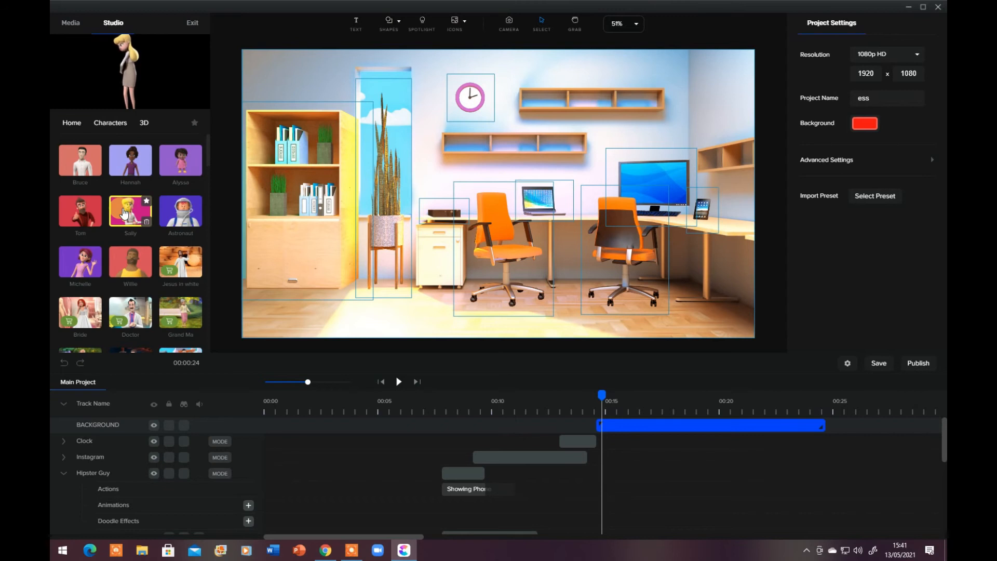
pyautogui.moveTo(124, 212); pyautogui.dragTo(341, 215)
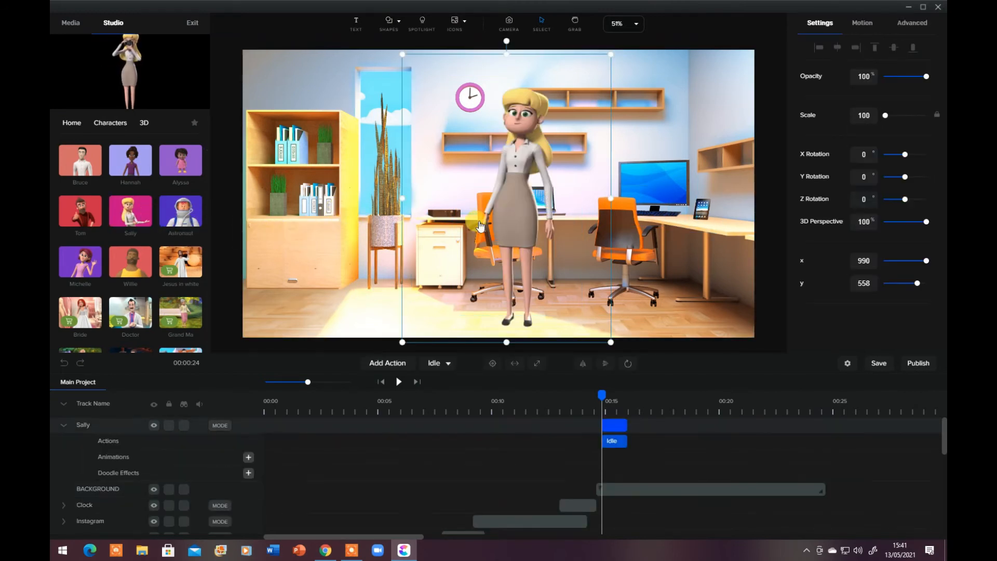
pyautogui.moveTo(517, 201); pyautogui.dragTo(374, 198)
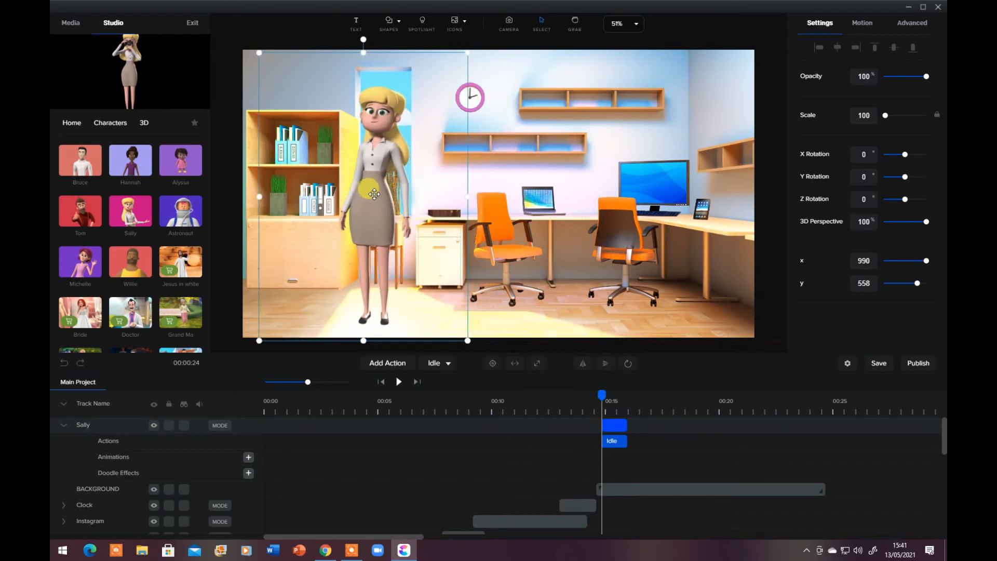
pyautogui.click(583, 363)
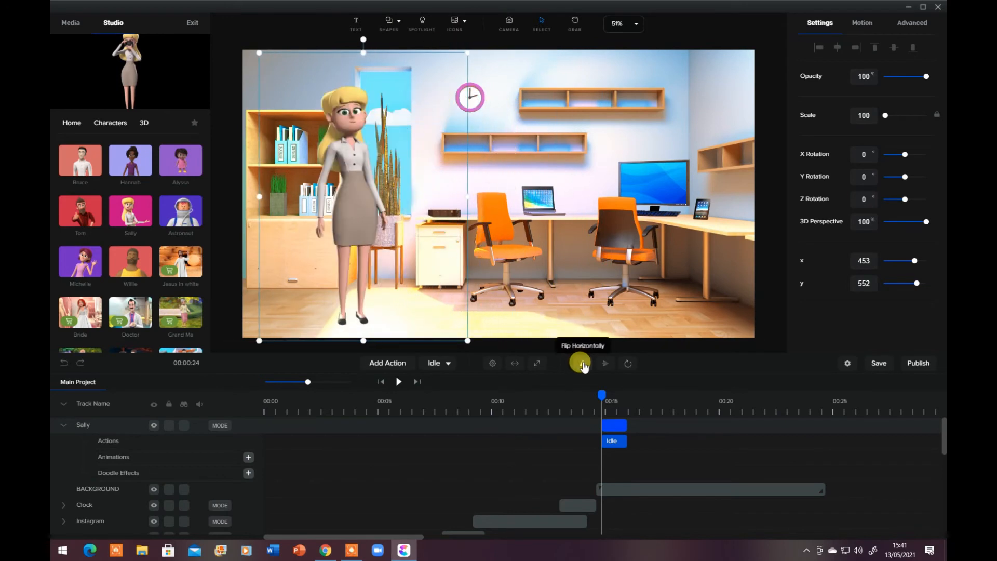
# Step: Change Sally's Idle action to Angry, play the animation and return the playhead to the start of her clip
pyautogui.click(450, 364)
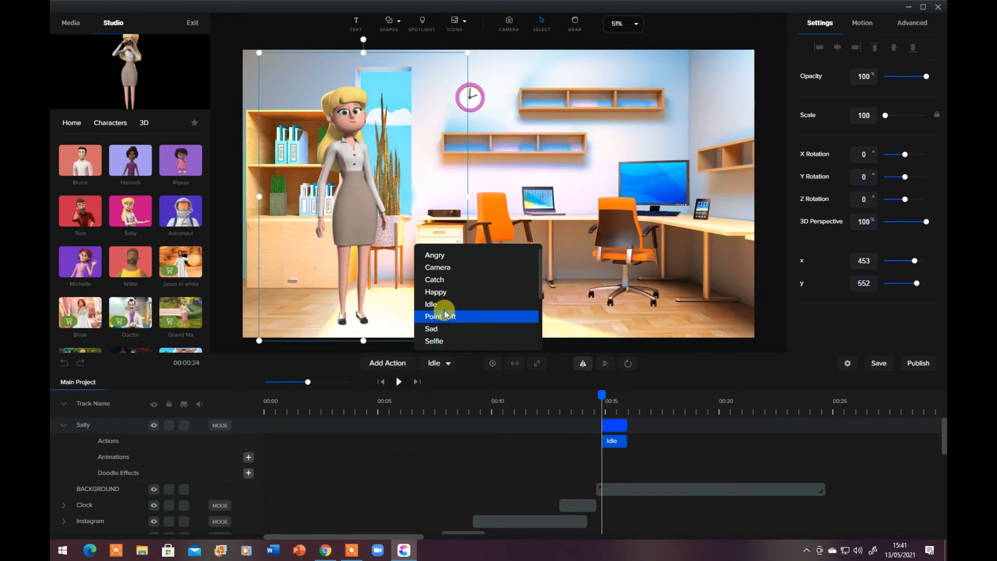
pyautogui.click(429, 257)
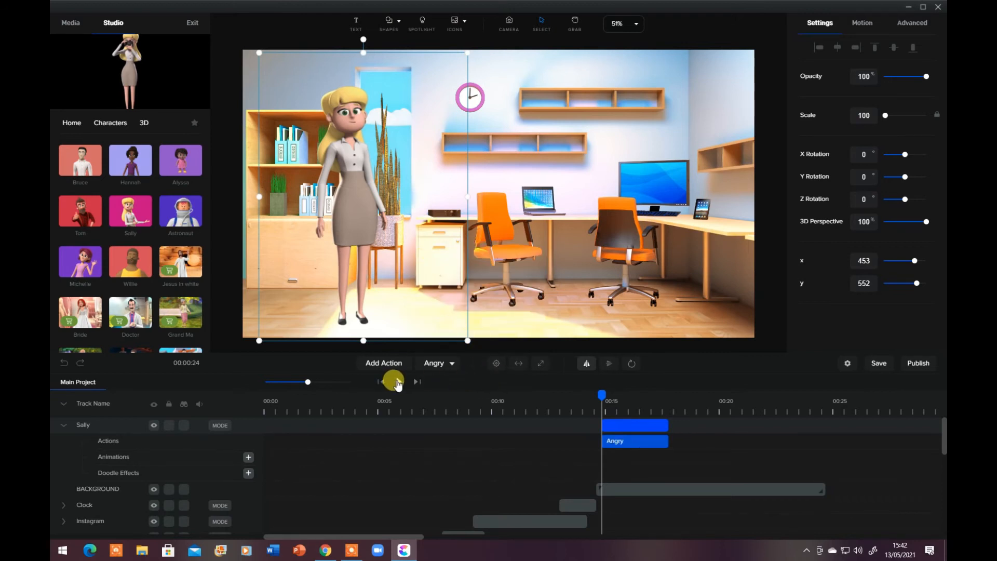
pyautogui.click(397, 382)
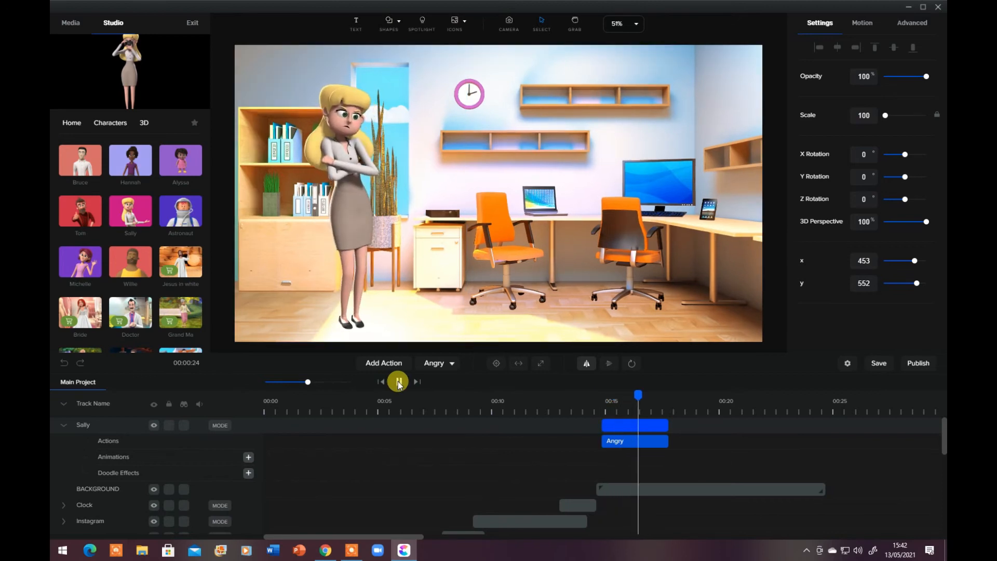
pyautogui.click(399, 382)
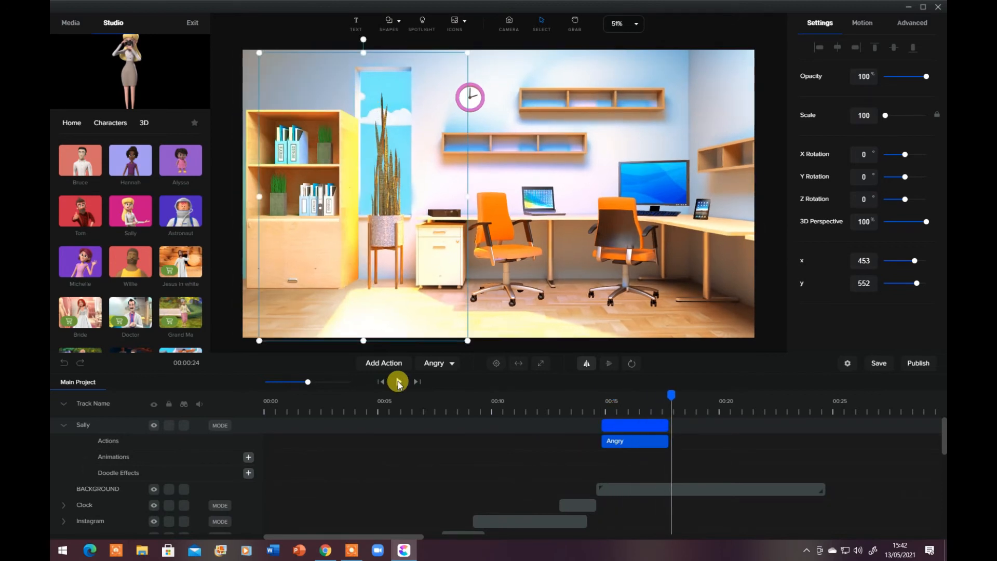
pyautogui.moveTo(659, 396); pyautogui.dragTo(603, 390)
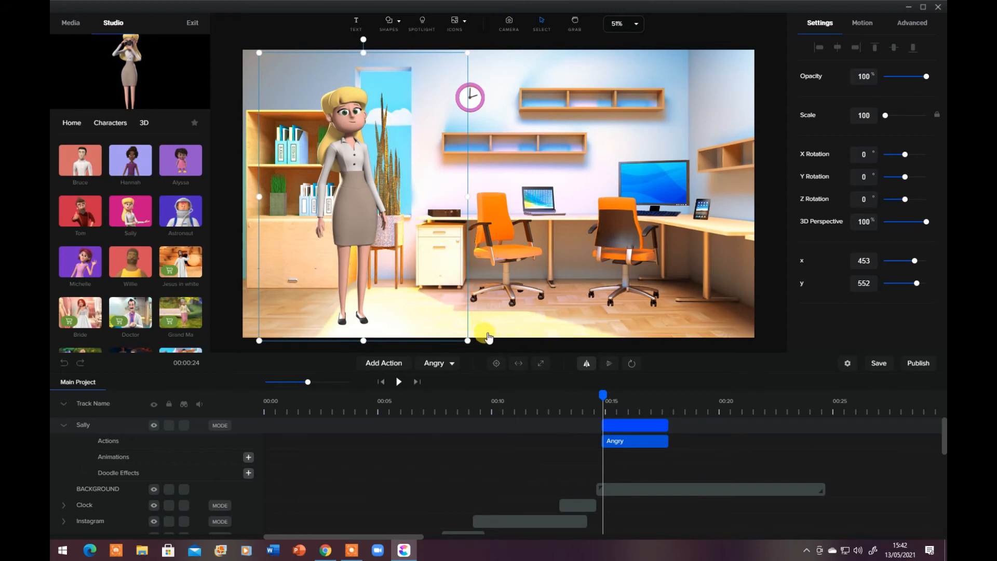
# Step: Look at the available Epic Style titles and return to the library's main categories
pyautogui.click(72, 124)
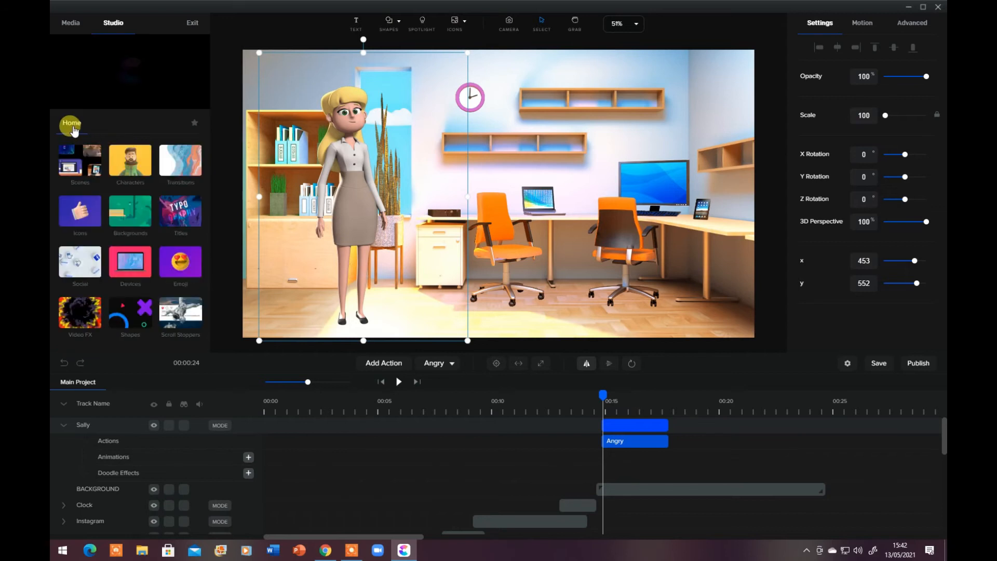
pyautogui.click(176, 209)
pyautogui.click(81, 161)
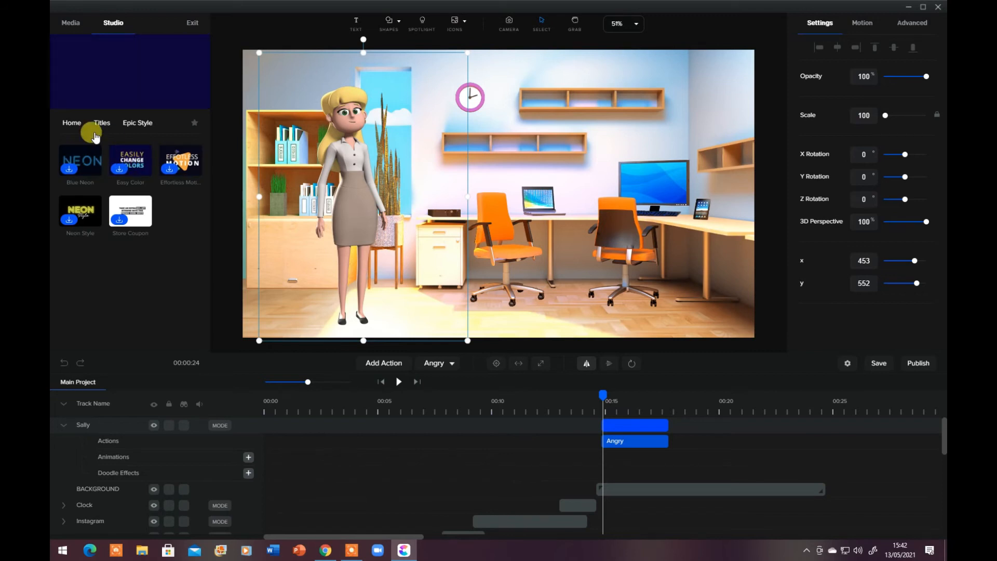
pyautogui.click(78, 128)
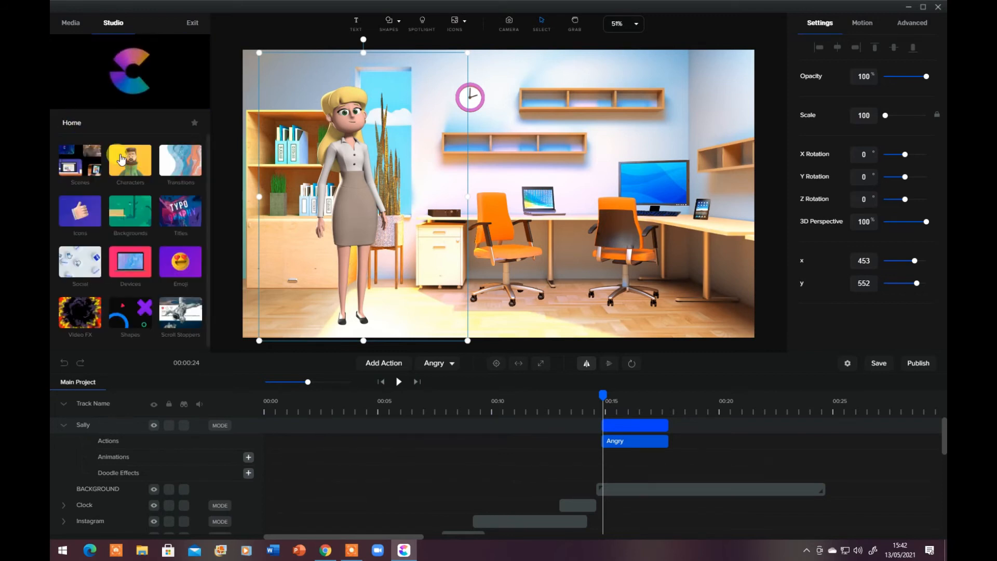
# Step: Look through the Pop Ups titles and the YouTube social templates and return to the library's main categories
pyautogui.click(178, 202)
pyautogui.click(130, 211)
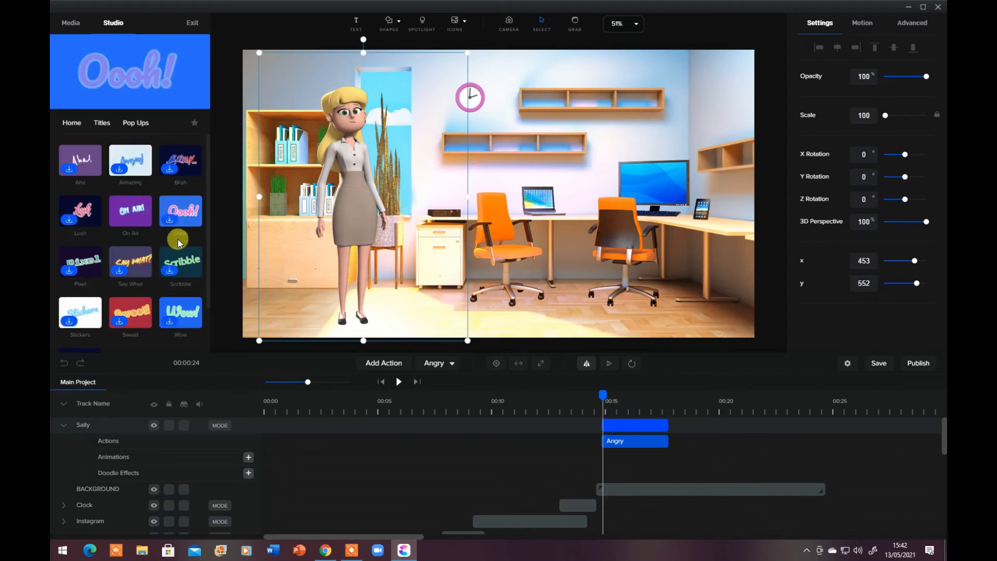
pyautogui.scroll(-1, 178, 239)
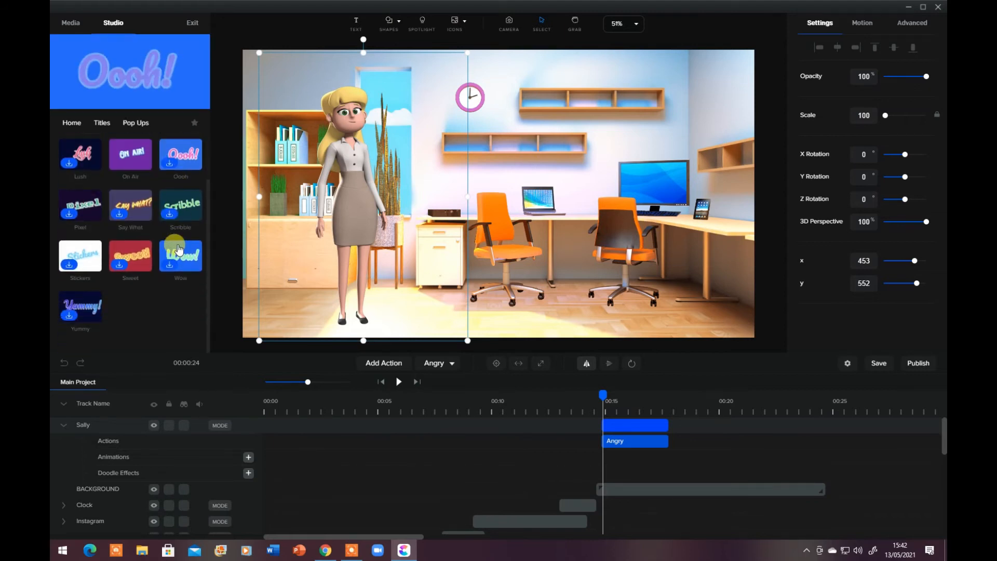
pyautogui.click(72, 122)
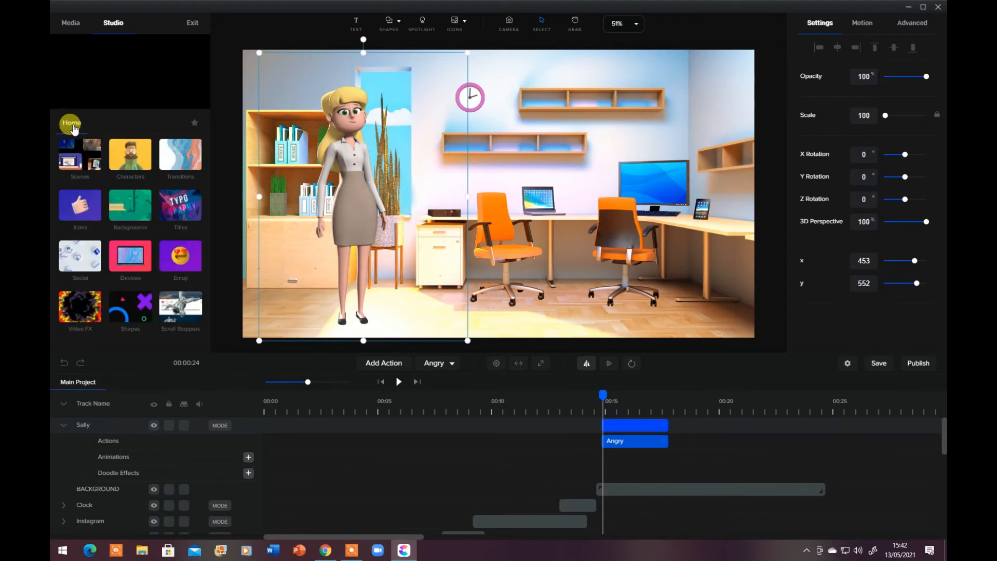
pyautogui.click(82, 249)
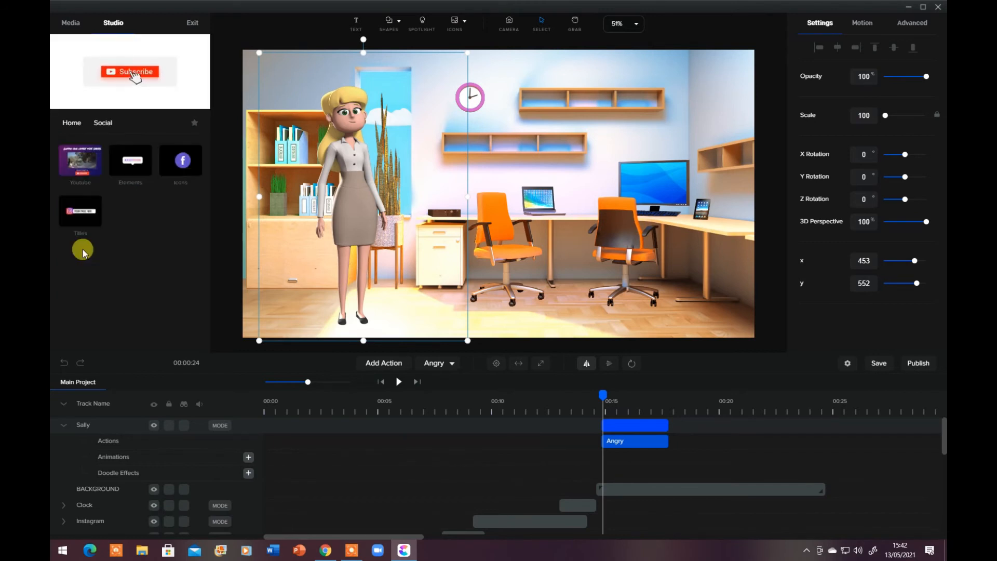
pyautogui.click(80, 161)
pyautogui.click(150, 169)
pyautogui.moveTo(184, 208)
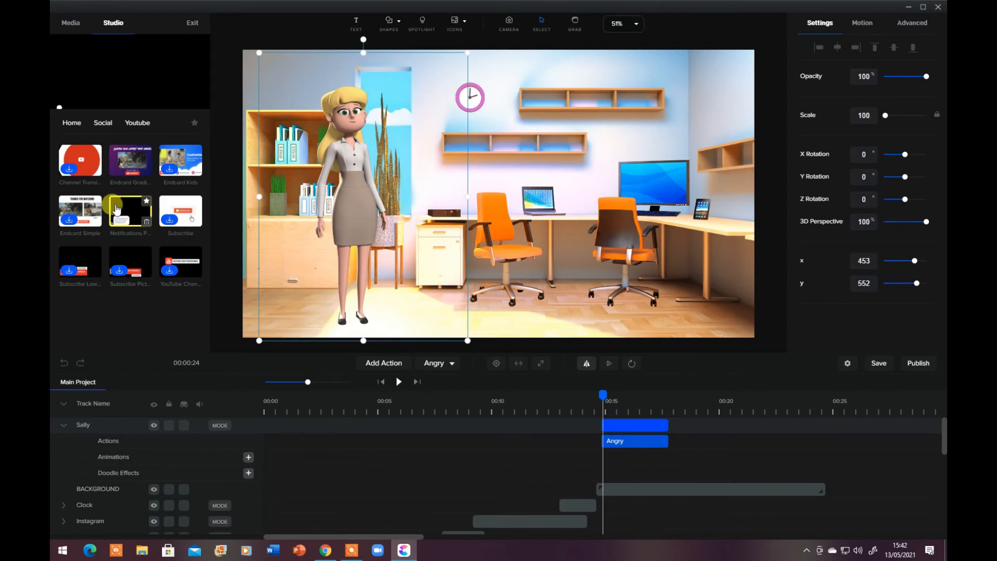
pyautogui.moveTo(94, 163)
pyautogui.click(72, 124)
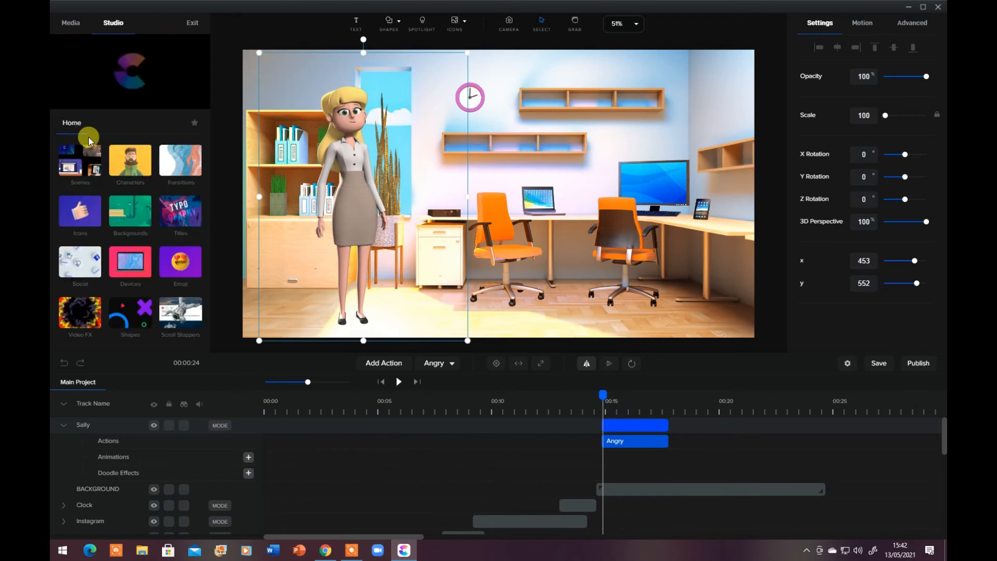
# Step: Download the Sms Grey speech bubble from the social elements and add it twice at the start of Sally's clip
pyautogui.click(131, 161)
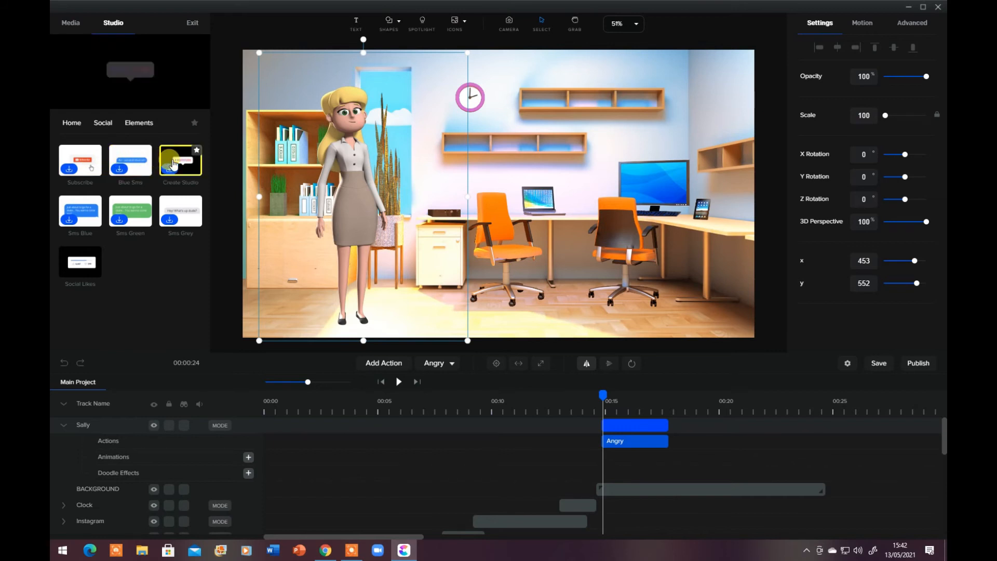
pyautogui.click(170, 222)
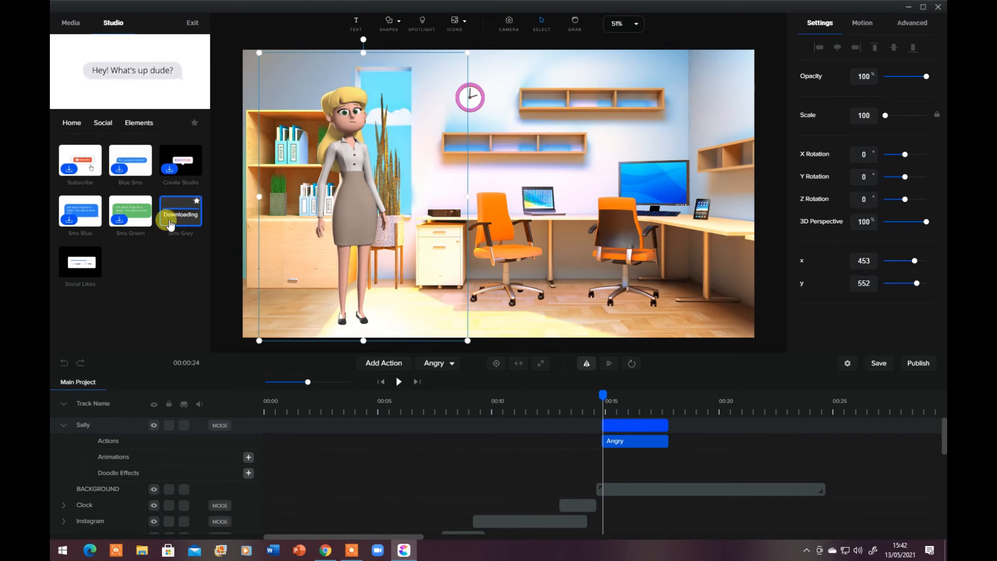
pyautogui.moveTo(172, 221); pyautogui.dragTo(464, 270)
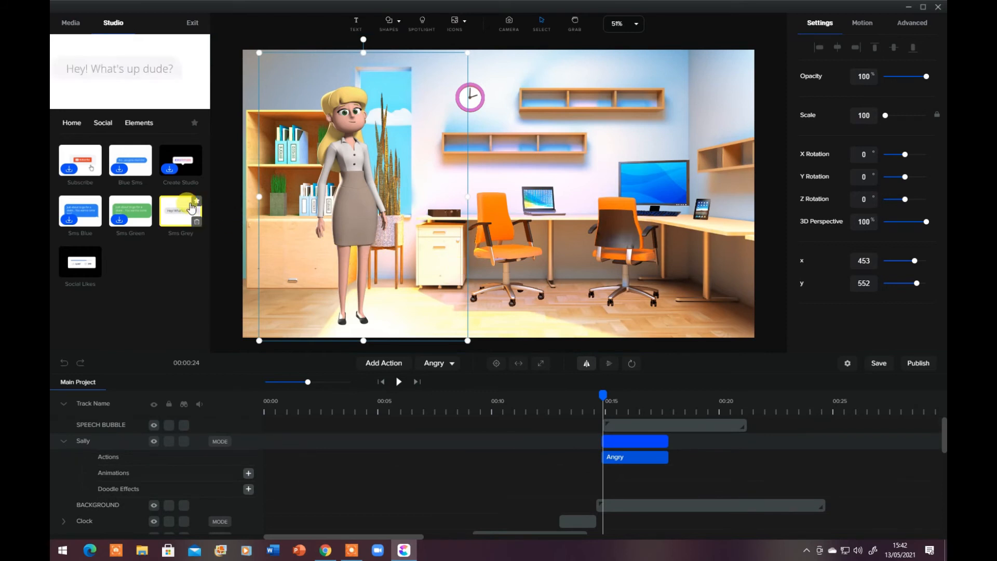
pyautogui.moveTo(200, 221); pyautogui.dragTo(590, 272)
# Step: Place the two speech bubbles one above the other beside Sally and delay the lower bubble's clip by about one second
pyautogui.moveTo(605, 395); pyautogui.dragTo(617, 395)
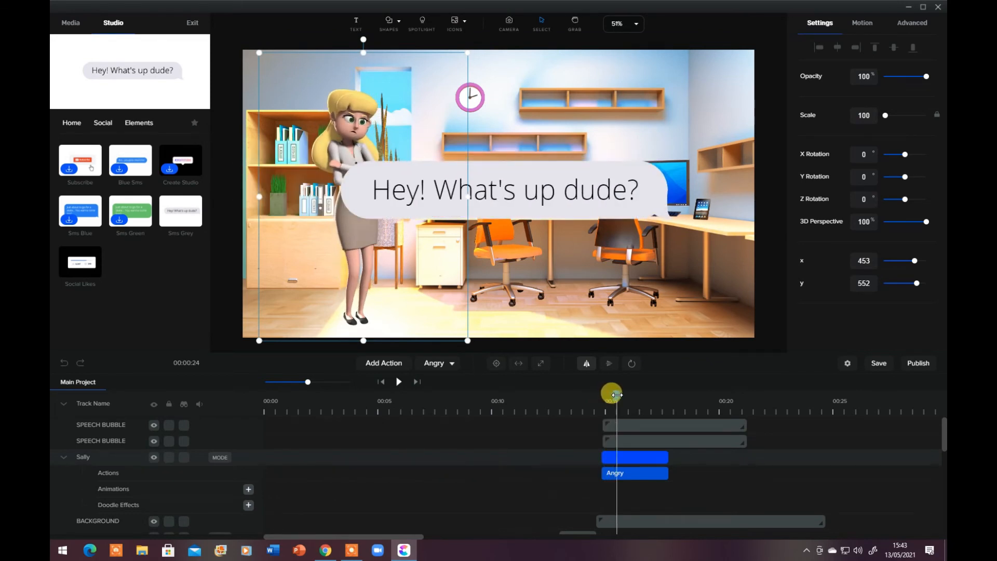
pyautogui.moveTo(625, 206); pyautogui.dragTo(689, 281)
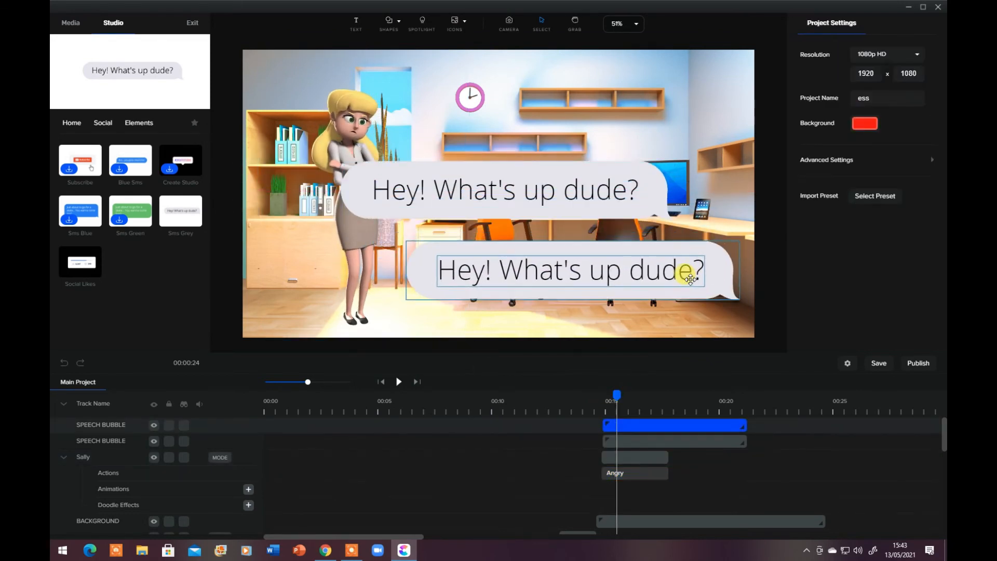
pyautogui.moveTo(649, 212); pyautogui.dragTo(705, 185)
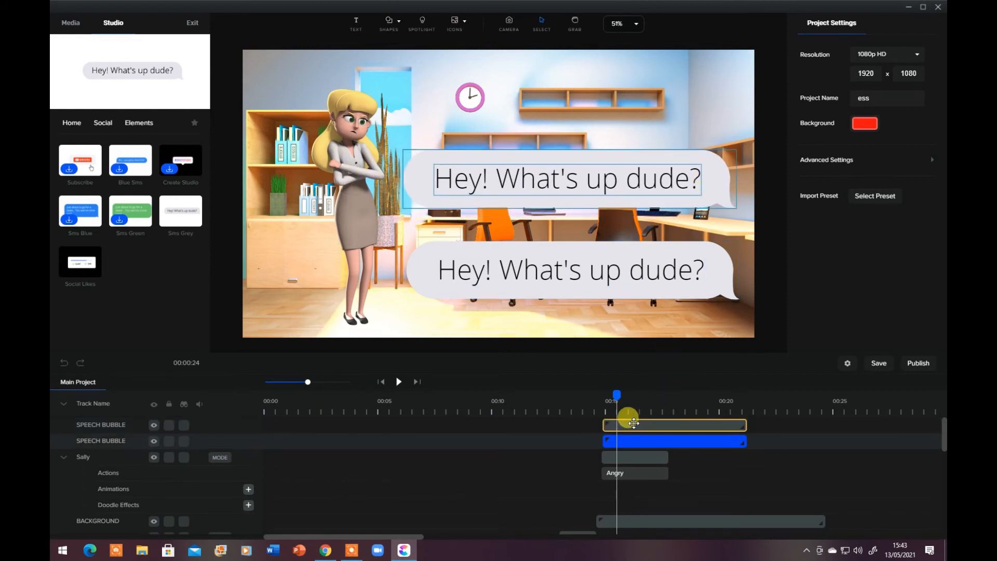
pyautogui.moveTo(630, 423); pyautogui.dragTo(652, 423)
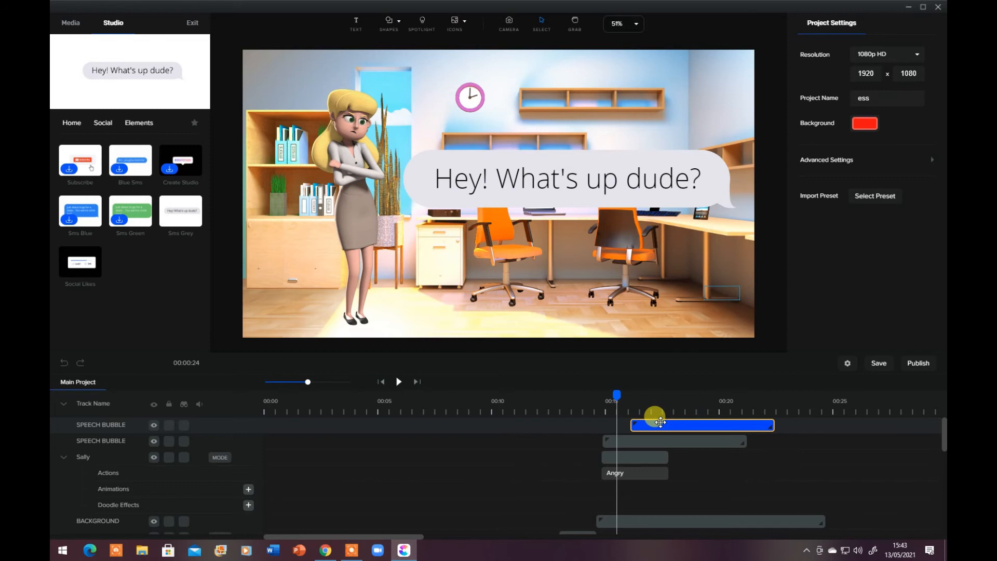
# Step: Replace the upper speech bubble's text with "GO sur JMBOX !!!", return to the main project and play the scene
pyautogui.doubleClick(572, 180)
pyautogui.doubleClick(573, 180)
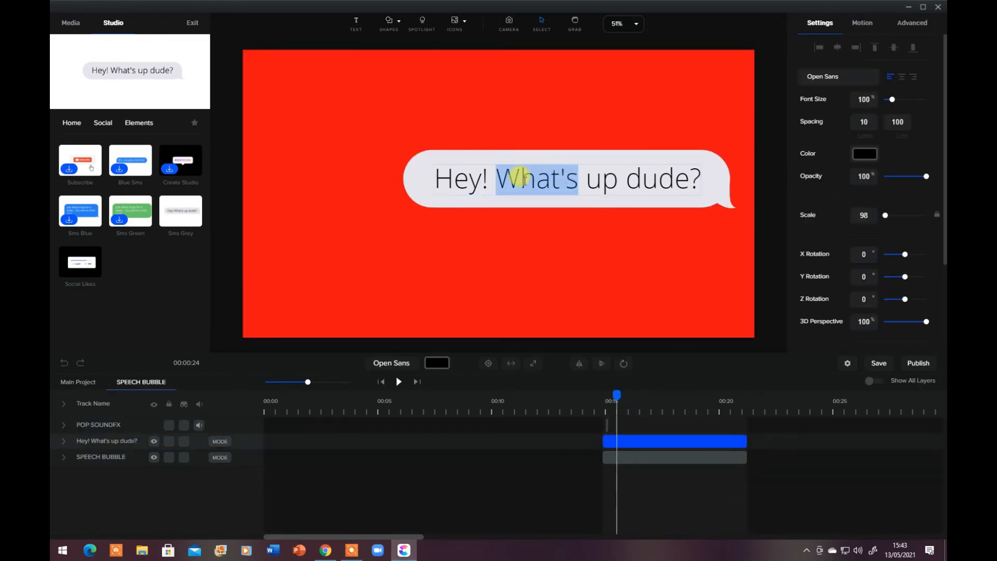
pyautogui.moveTo(444, 180); pyautogui.dragTo(693, 187)
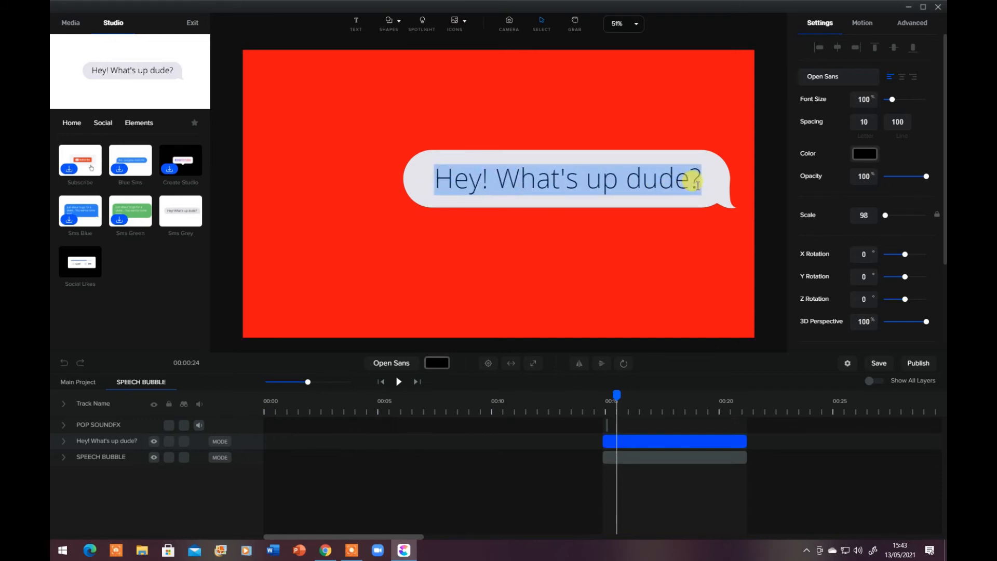
pyautogui.write('G')
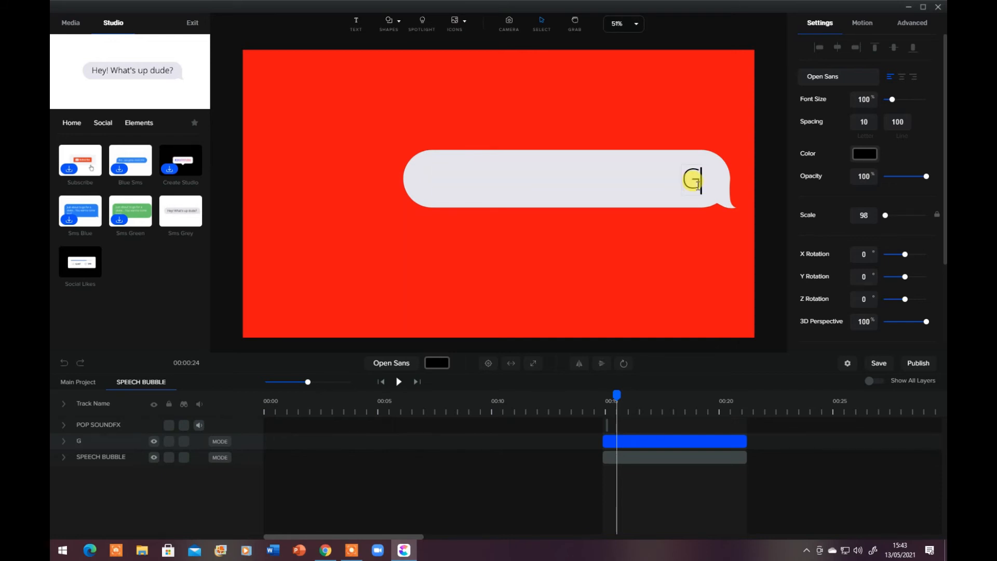
pyautogui.write('O sur jm')
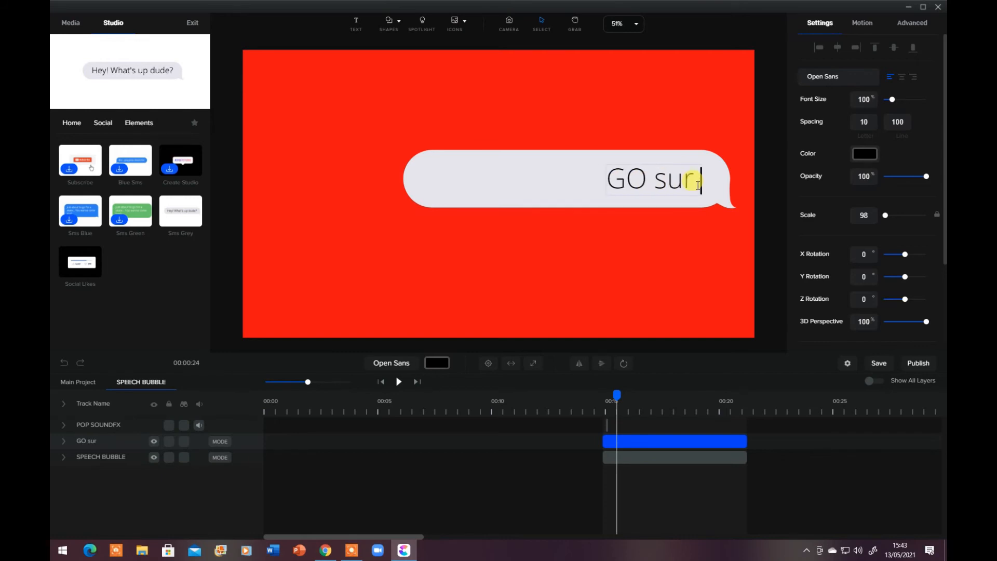
pyautogui.press('BackSpace')
pyautogui.press('BackSpace')
pyautogui.press('BackSpace')
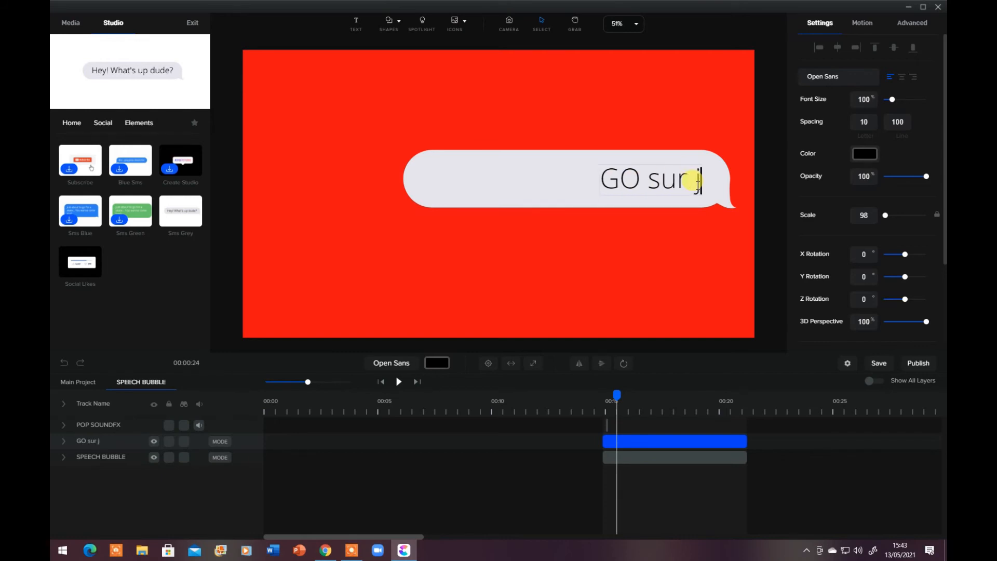
pyautogui.write('JMBOX')
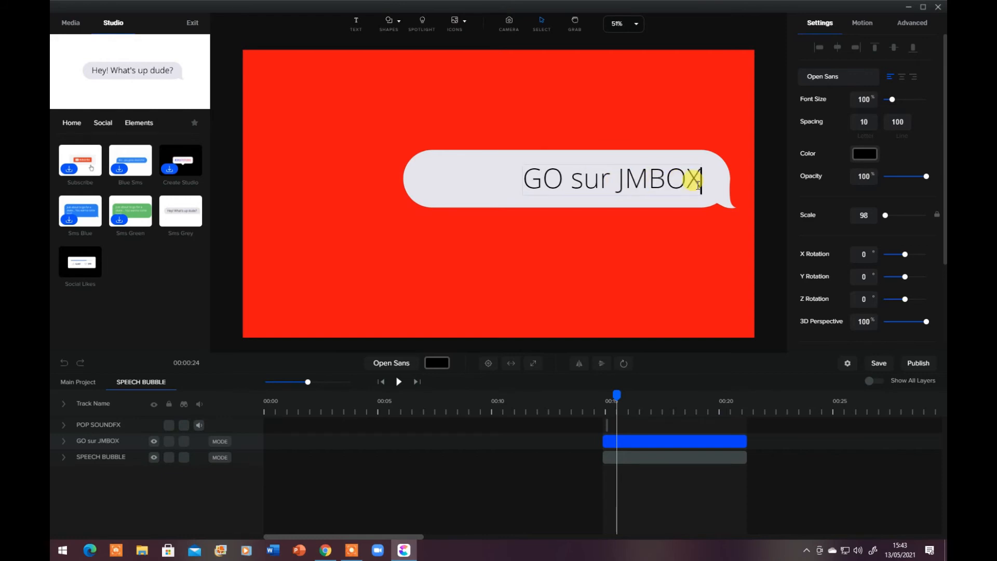
pyautogui.write(' !!!')
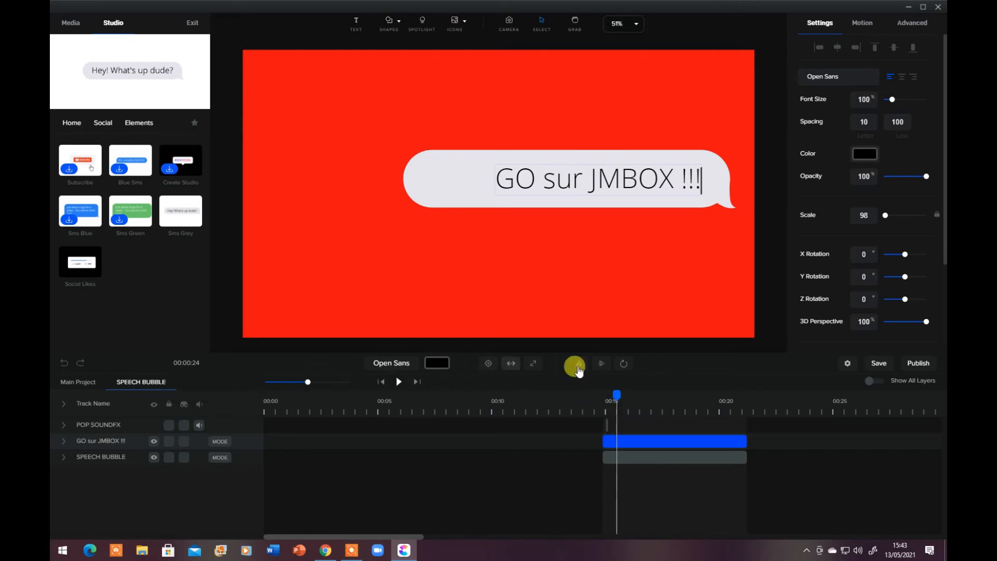
pyautogui.click(79, 383)
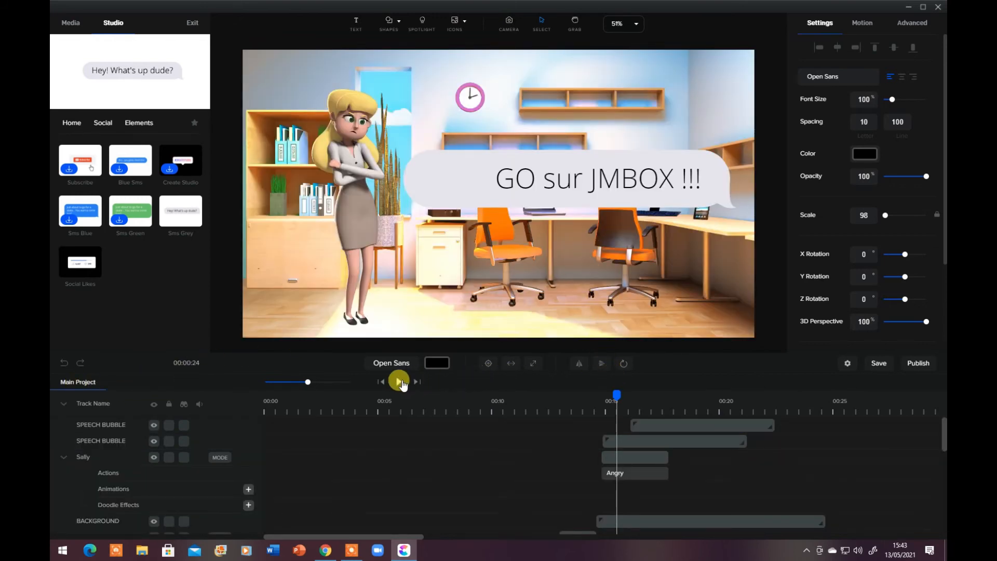
pyautogui.click(400, 382)
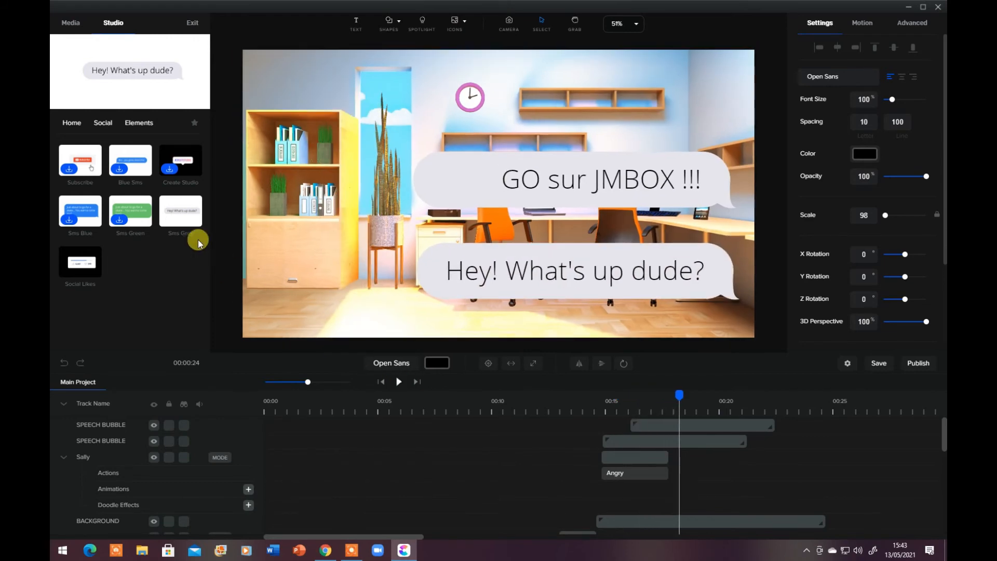
# Step: Look through the SMS bubbles, social icons and social titles and return to the library's main categories
pyautogui.moveTo(133, 220)
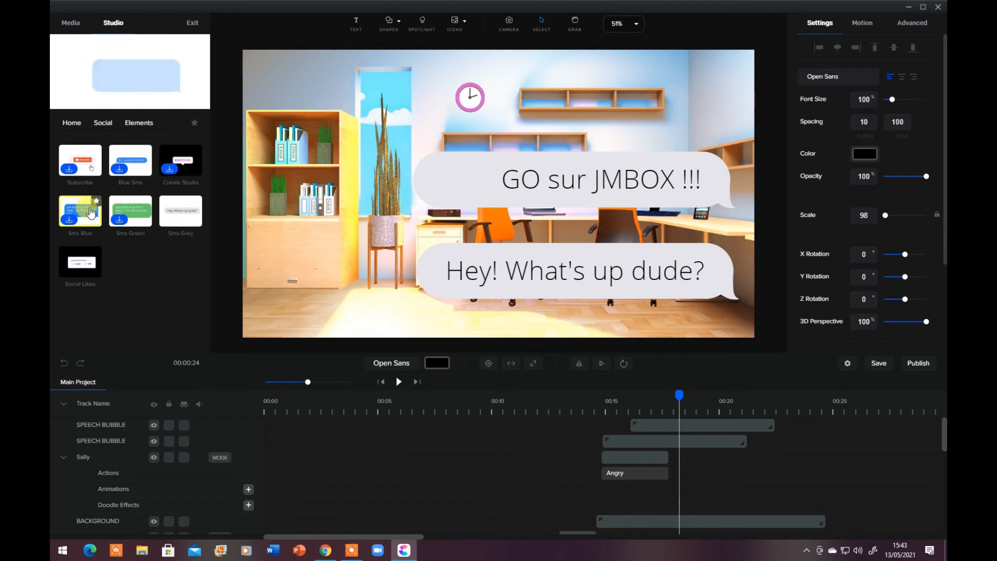
pyautogui.click(102, 124)
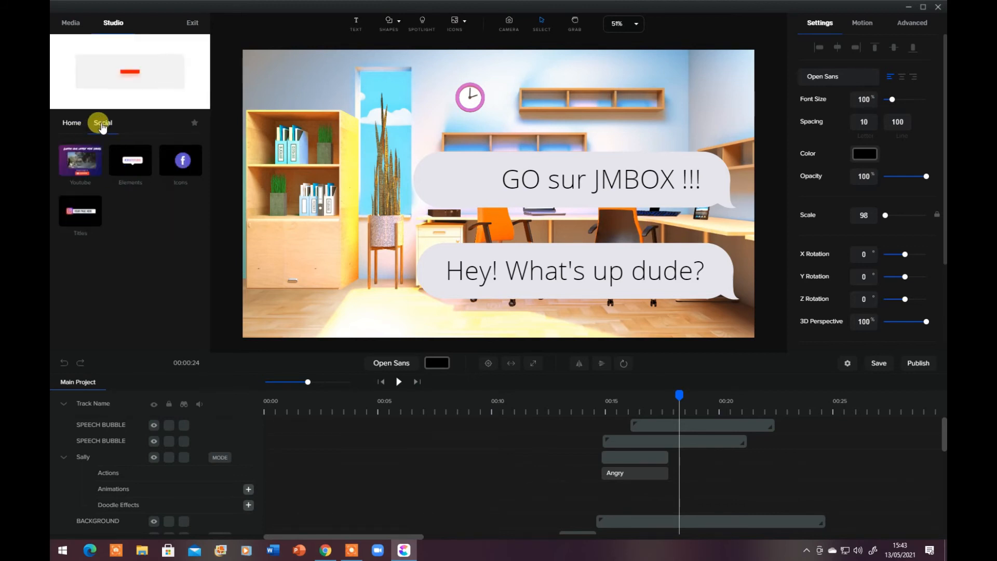
pyautogui.click(176, 165)
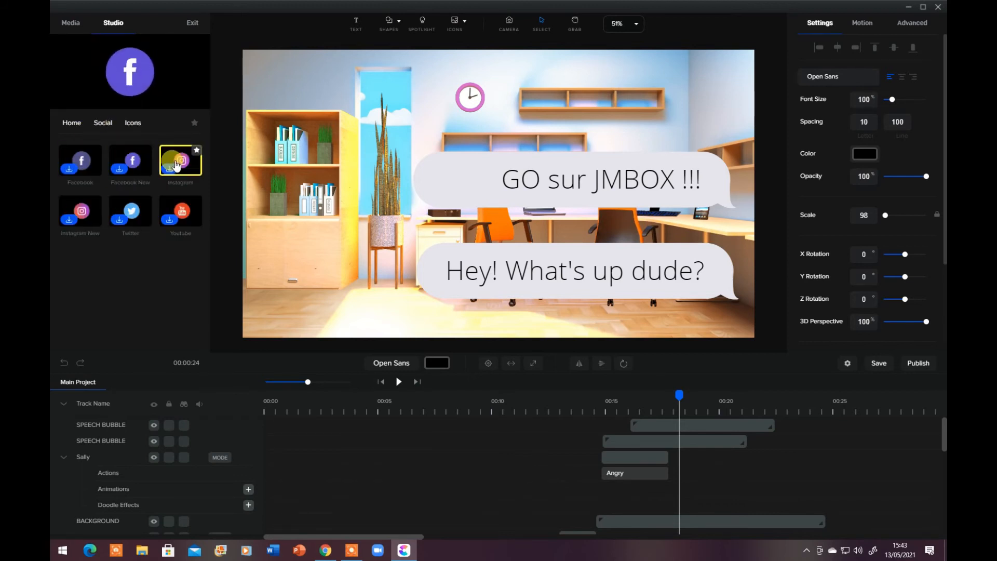
pyautogui.click(77, 124)
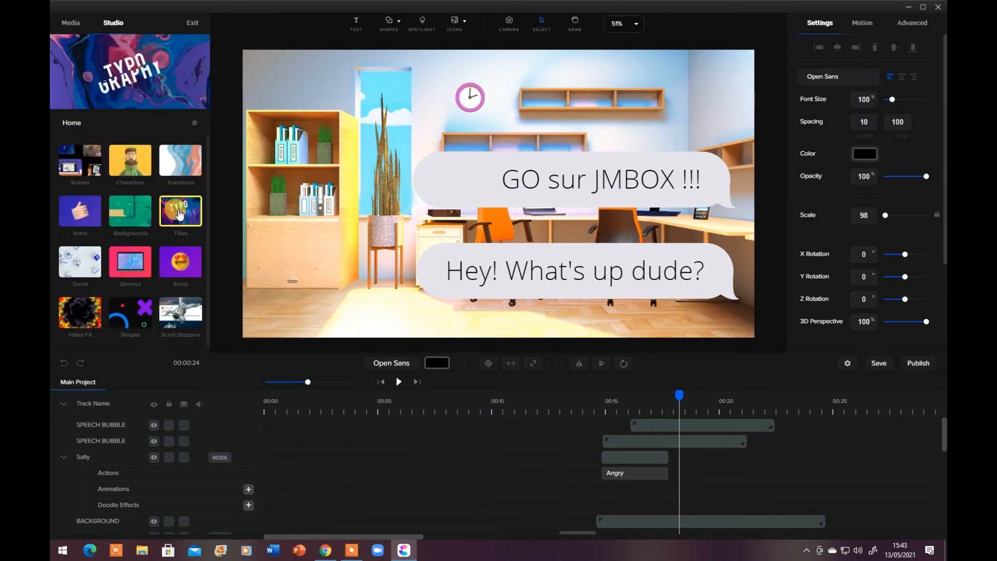
pyautogui.click(85, 260)
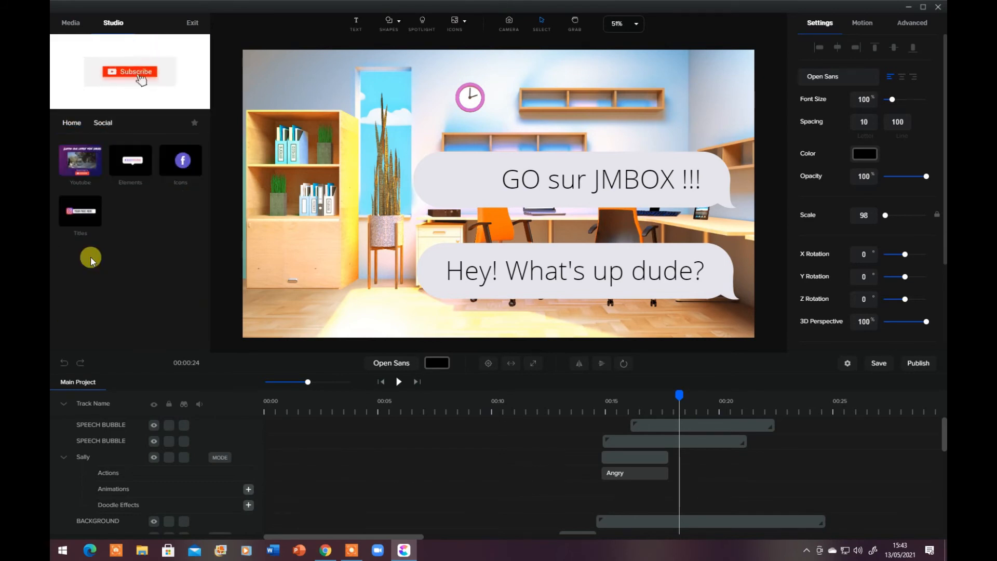
pyautogui.click(89, 216)
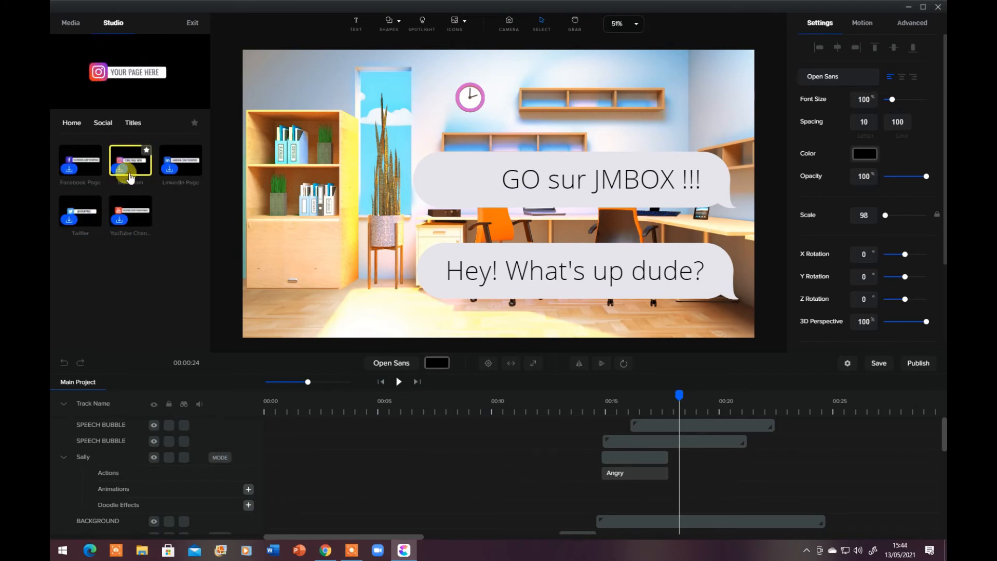
pyautogui.click(72, 123)
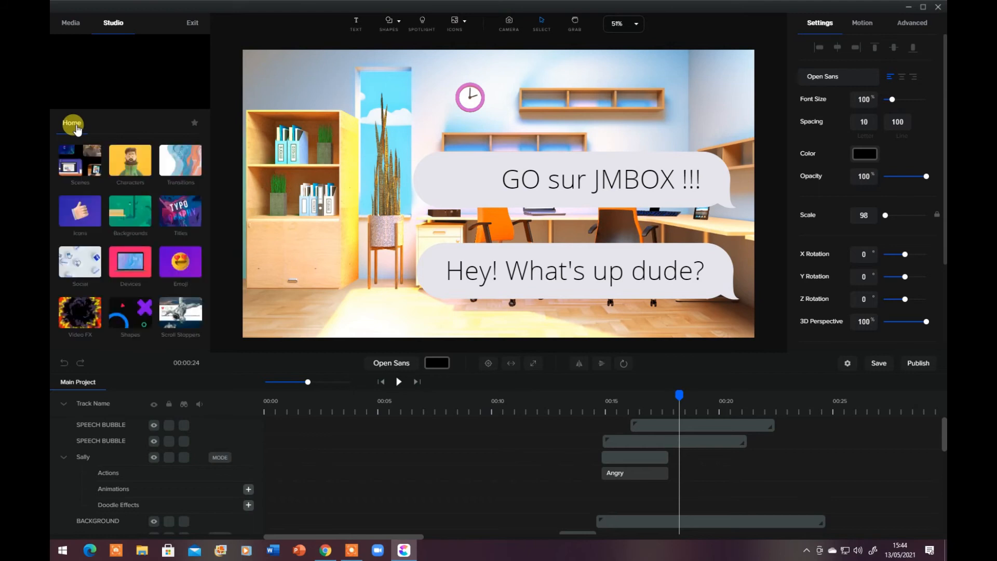
# Step: Preview the Apple Watch, Macbook Slide, MacbookPro and Watch device mockups and return to the library's main categories
pyautogui.click(128, 247)
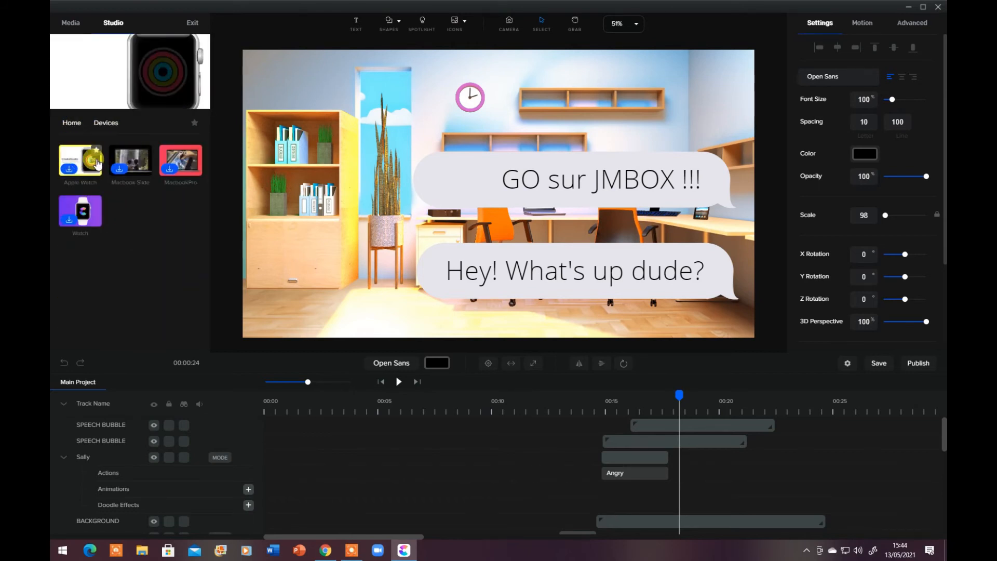
pyautogui.moveTo(135, 164)
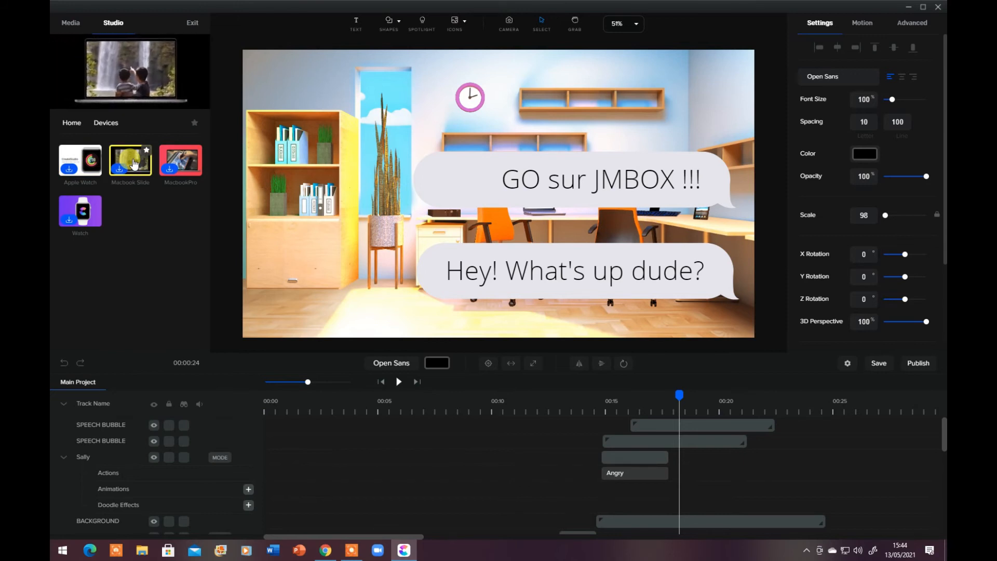
pyautogui.moveTo(178, 163)
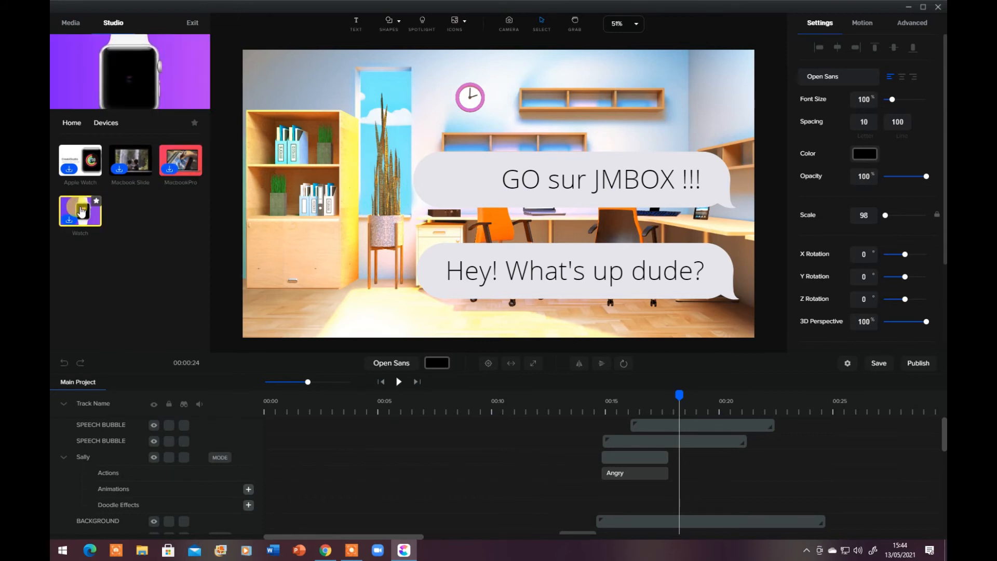
pyautogui.click(73, 123)
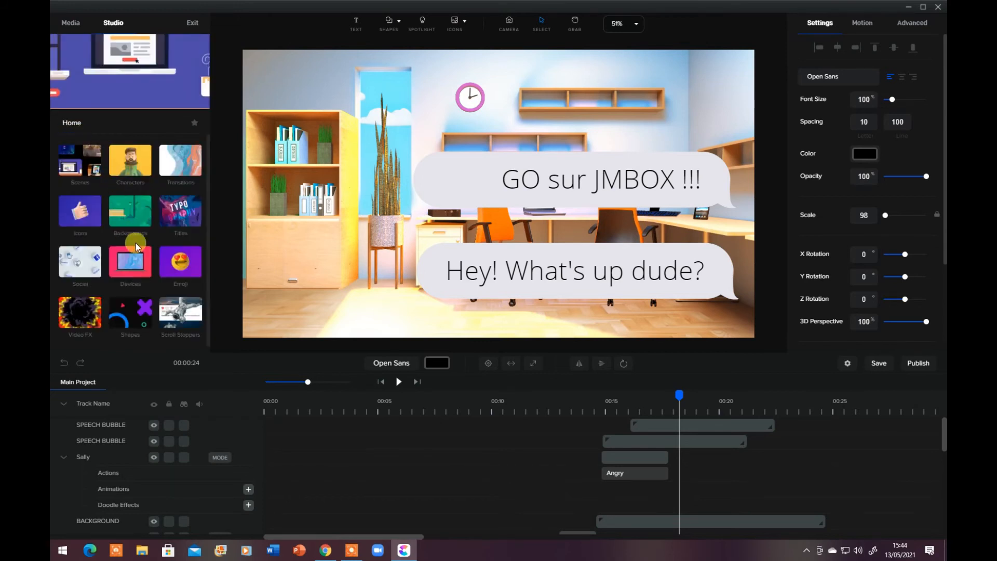
# Step: Browse the Classic emoji collection and download the laughing emoji with tears of joy
pyautogui.scroll(-1, 145, 239)
pyautogui.click(182, 255)
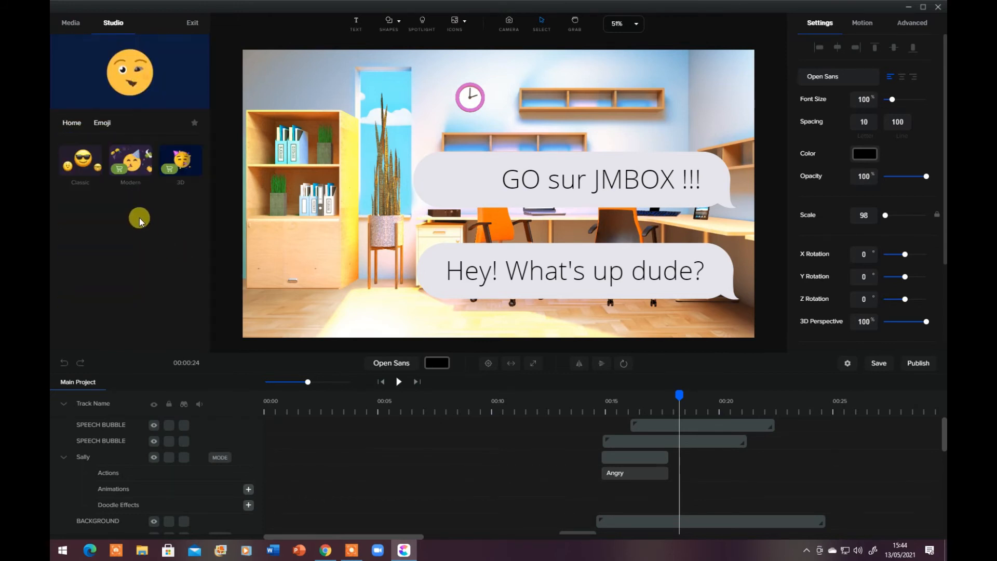
pyautogui.click(79, 158)
pyautogui.moveTo(130, 203)
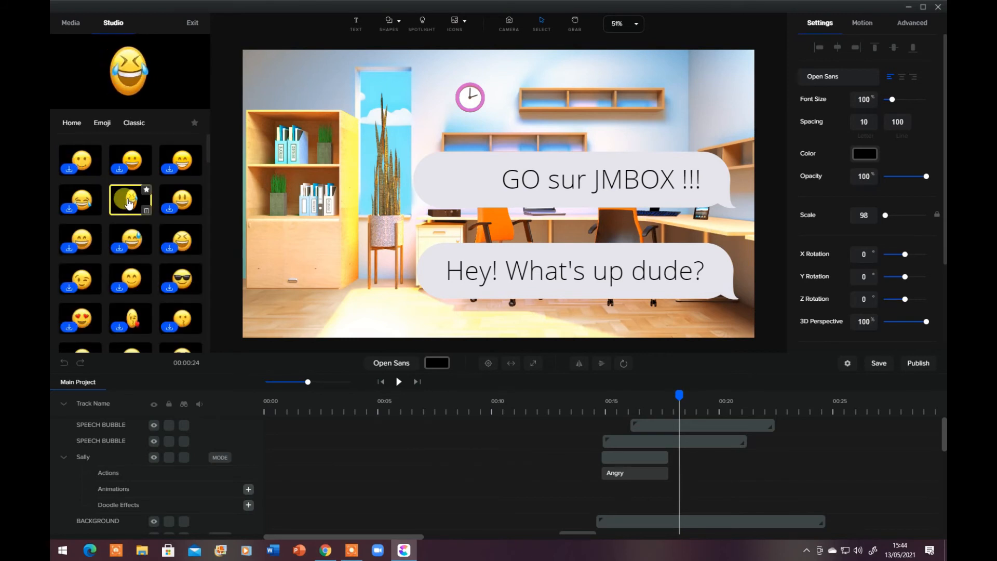
pyautogui.moveTo(87, 205)
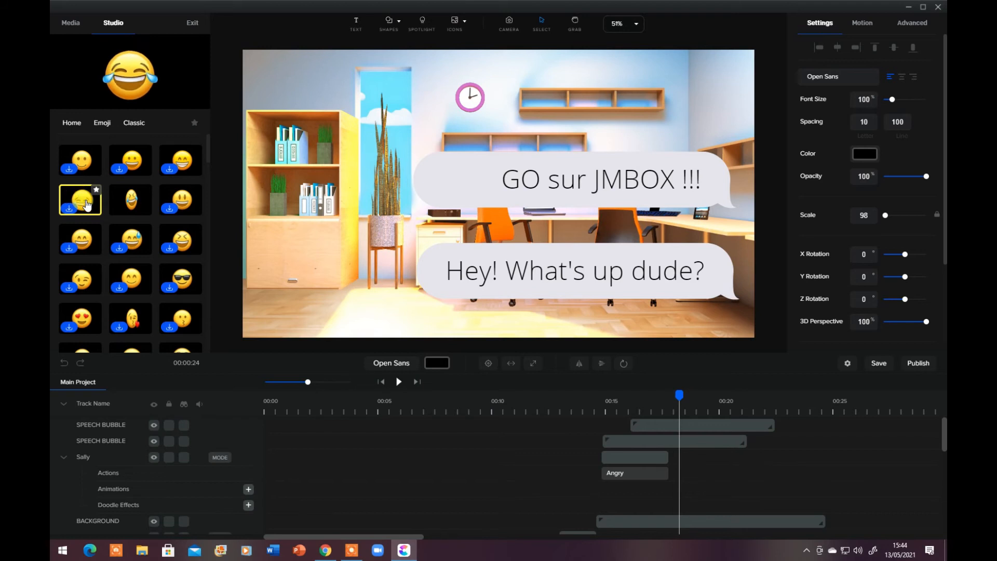
pyautogui.click(78, 210)
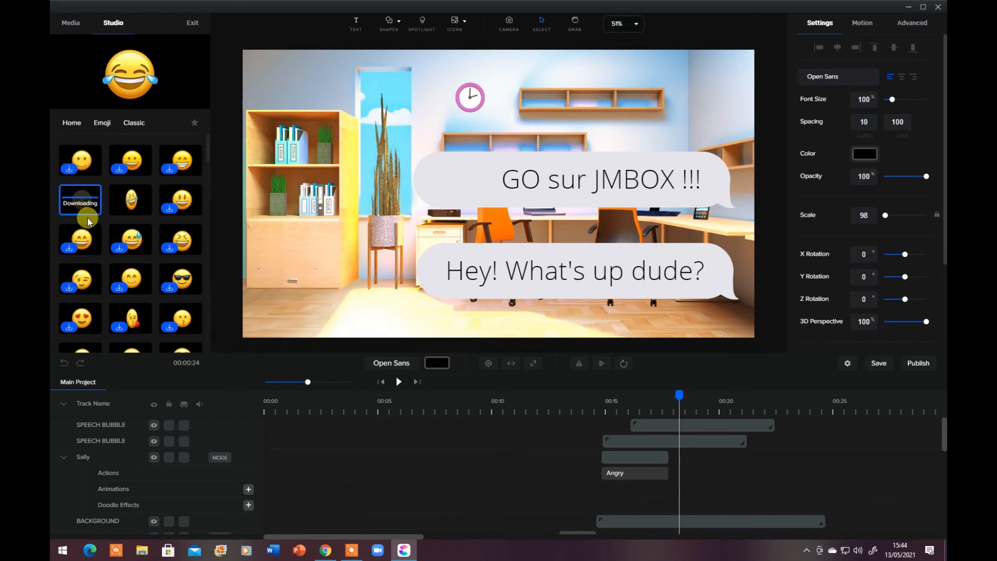
# Step: Add the laughing emoji to the office scene in front of the shelf, enlarged to a scale of about 175
pyautogui.moveTo(87, 217); pyautogui.dragTo(338, 181)
pyautogui.moveTo(504, 196); pyautogui.dragTo(340, 171)
pyautogui.moveTo(394, 224); pyautogui.dragTo(444, 292)
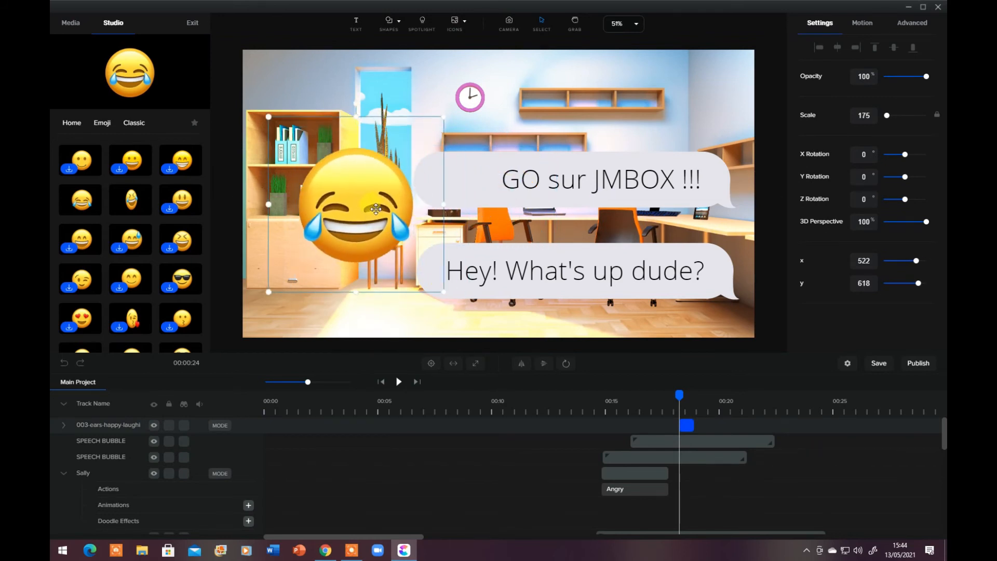
pyautogui.moveTo(376, 209); pyautogui.dragTo(368, 207)
# Step: Play the scene from the start of Sally's clip to review the emoji and speech bubbles, then stop playback
pyautogui.moveTo(680, 394); pyautogui.dragTo(603, 391)
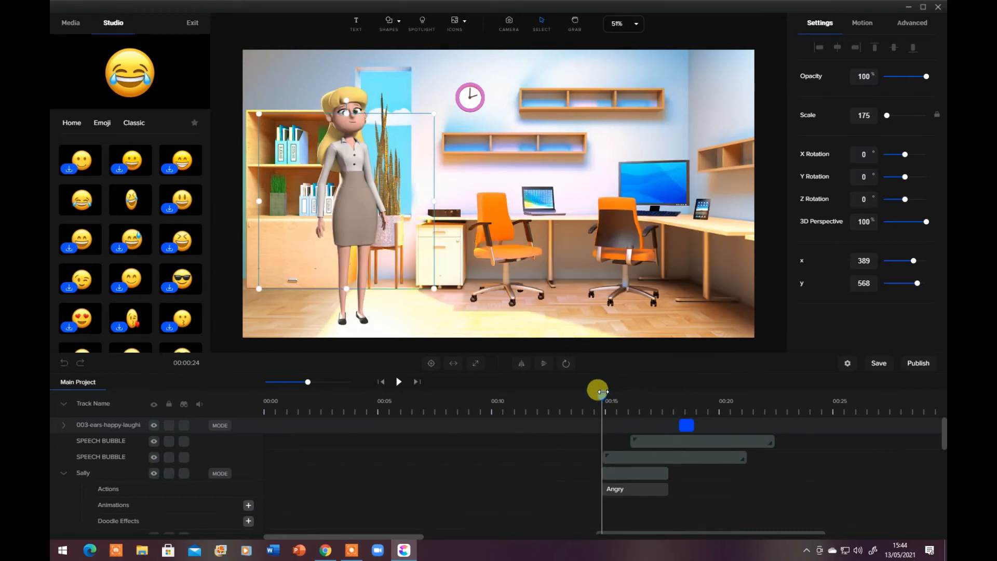
pyautogui.click(398, 382)
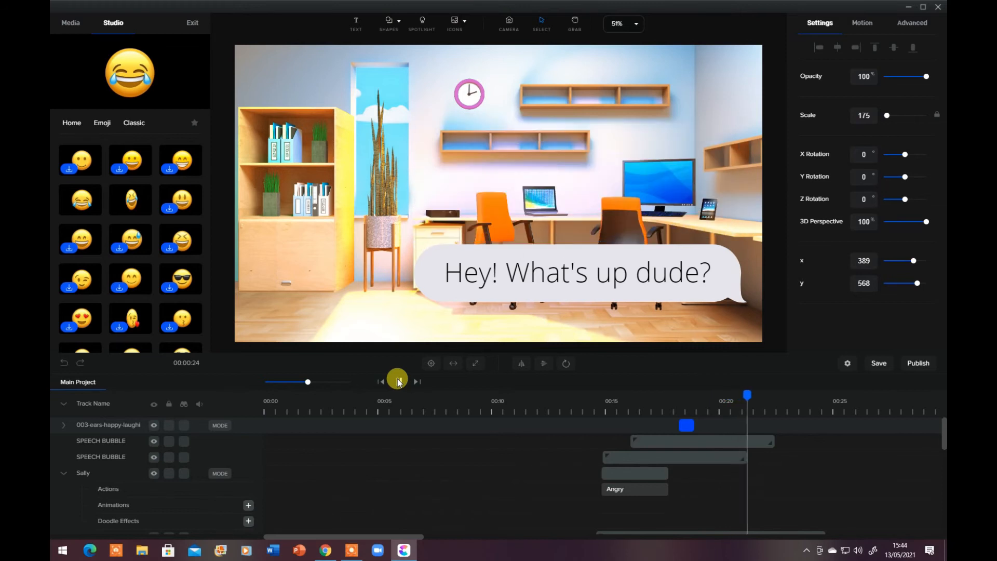
pyautogui.click(399, 382)
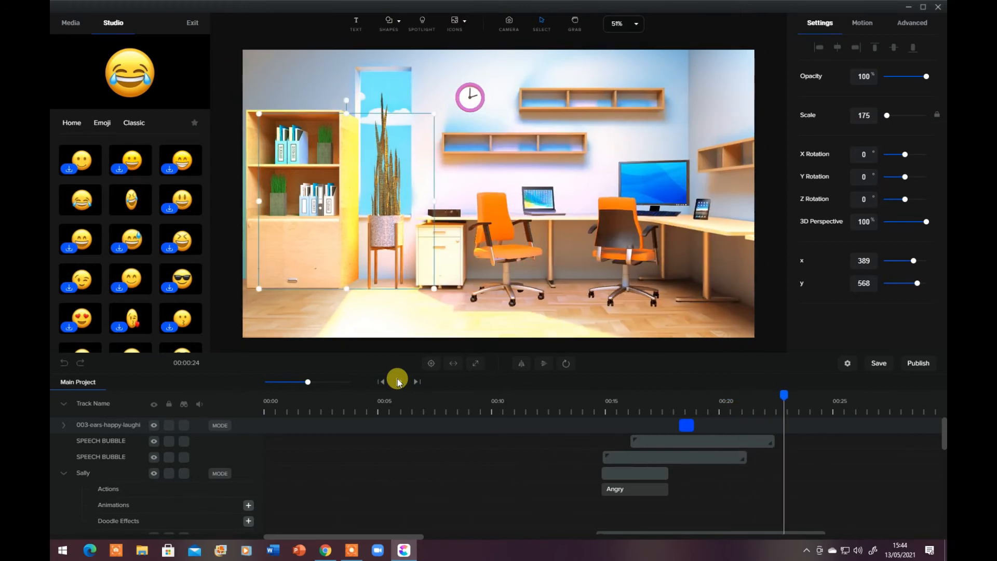
# Step: Download the Bolt 2 effect from the Electric collection of the video effects
pyautogui.click(72, 125)
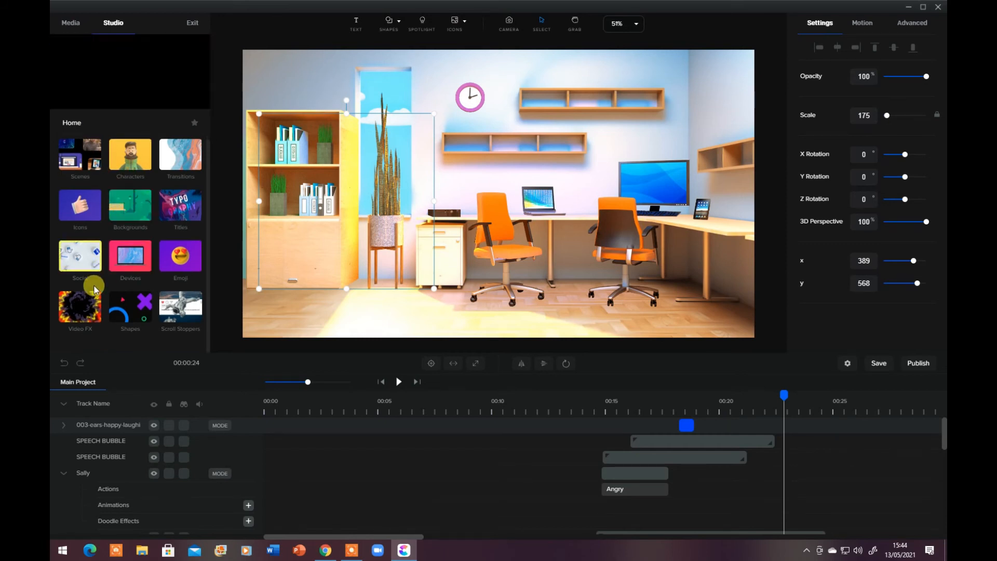
pyautogui.click(81, 304)
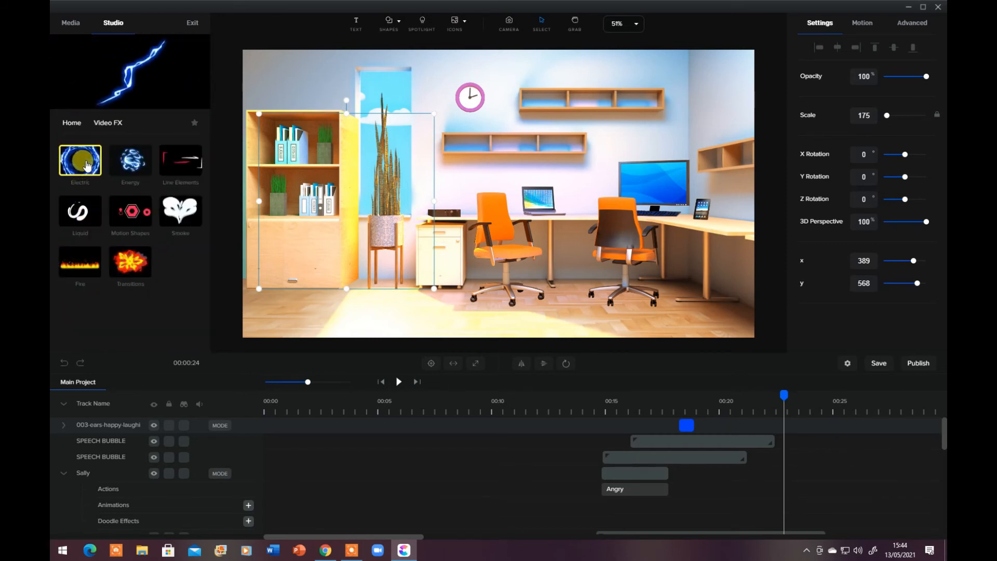
pyautogui.click(88, 179)
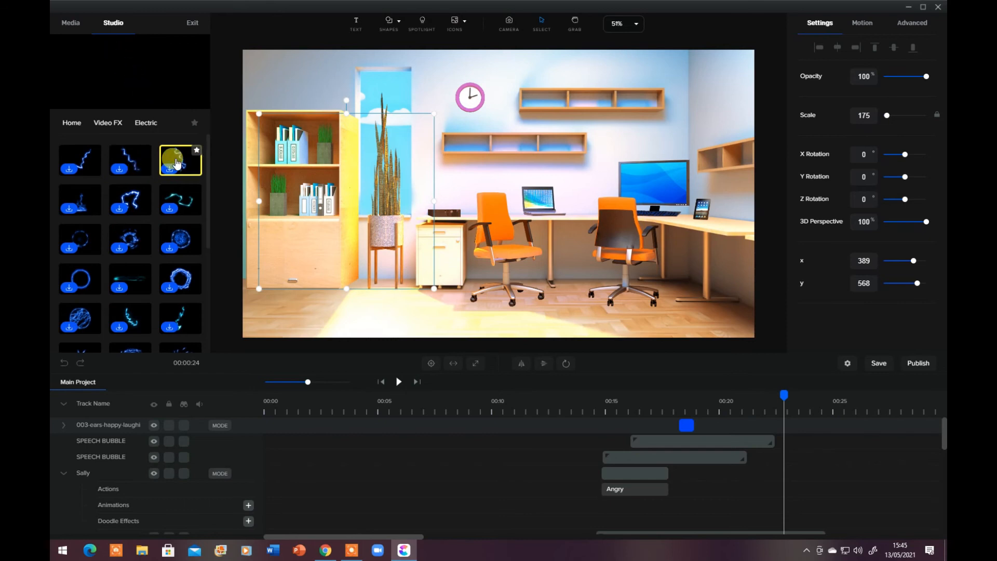
pyautogui.click(125, 173)
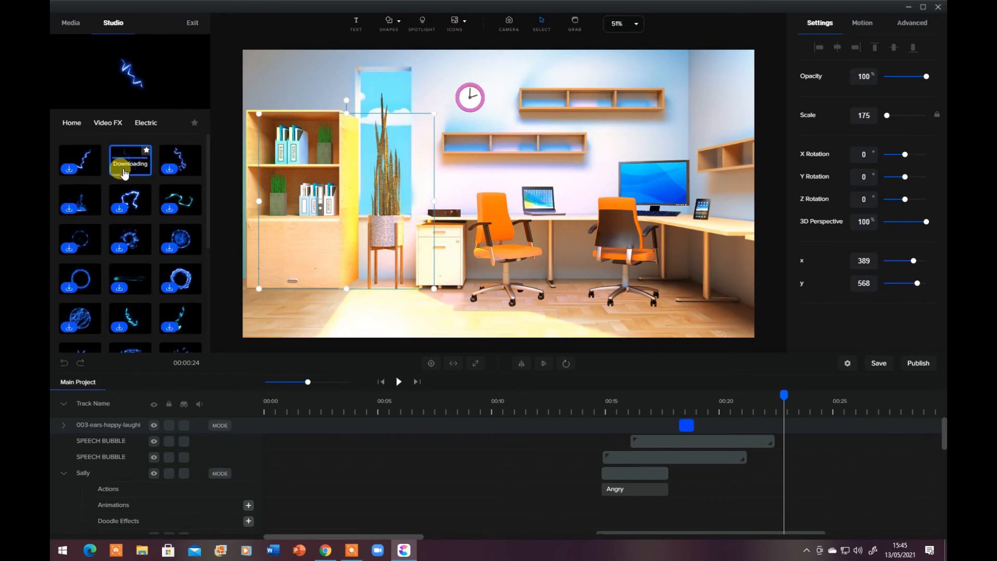
# Step: Add the electric bolt to the office scene after the speech bubble clips, enlarge it to a scale of about 135 and play it
pyautogui.moveTo(125, 173); pyautogui.dragTo(463, 143)
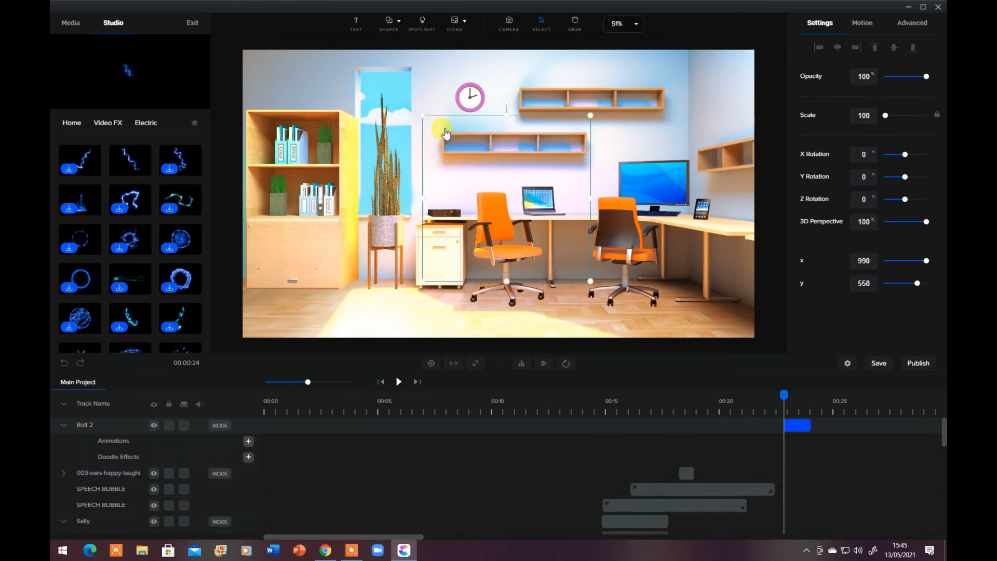
pyautogui.moveTo(422, 112); pyautogui.dragTo(341, 74)
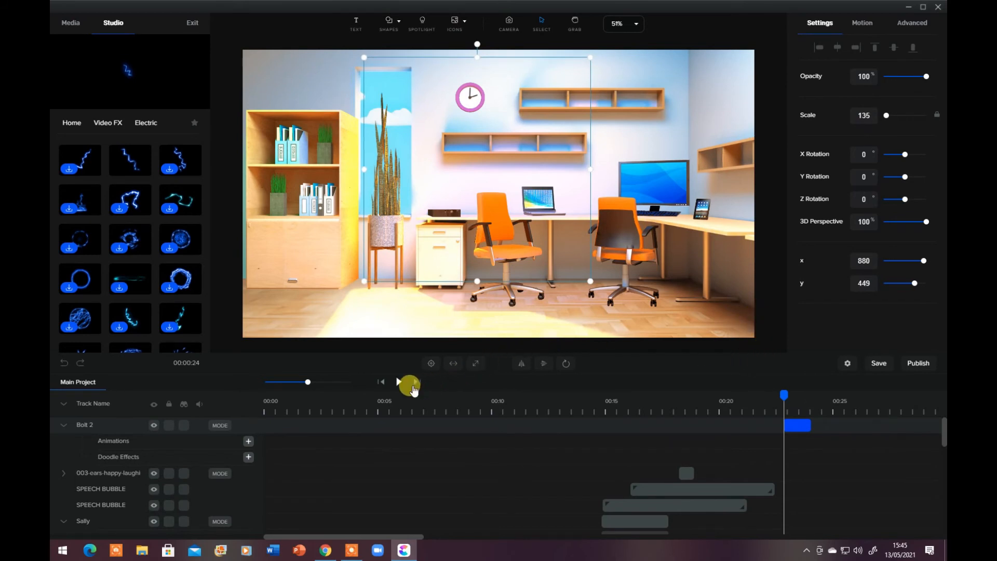
pyautogui.click(398, 382)
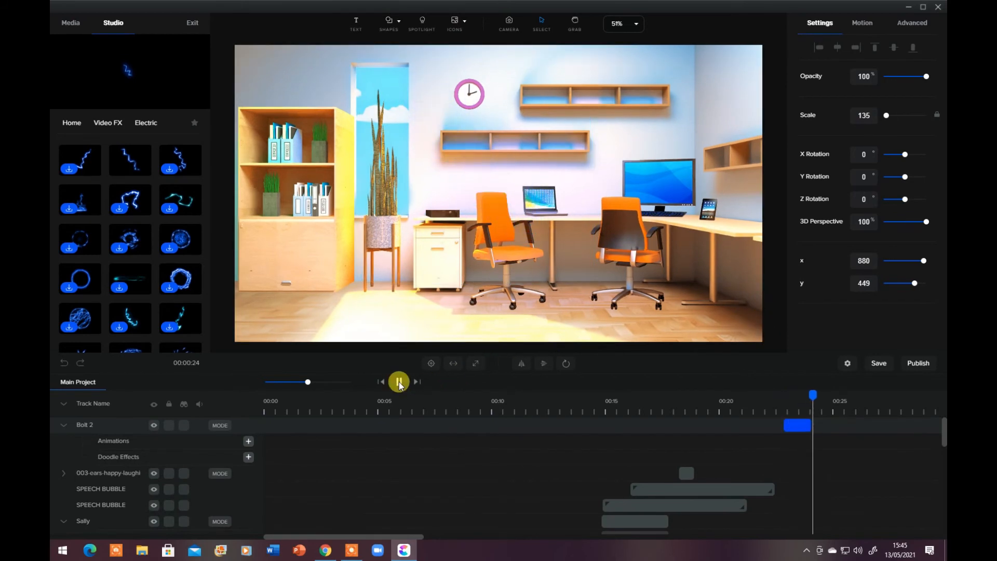
# Step: Look through the Electric, Energy, Transitions and Liquid video effects and return to the library's main categories
pyautogui.scroll(-5, 130, 234)
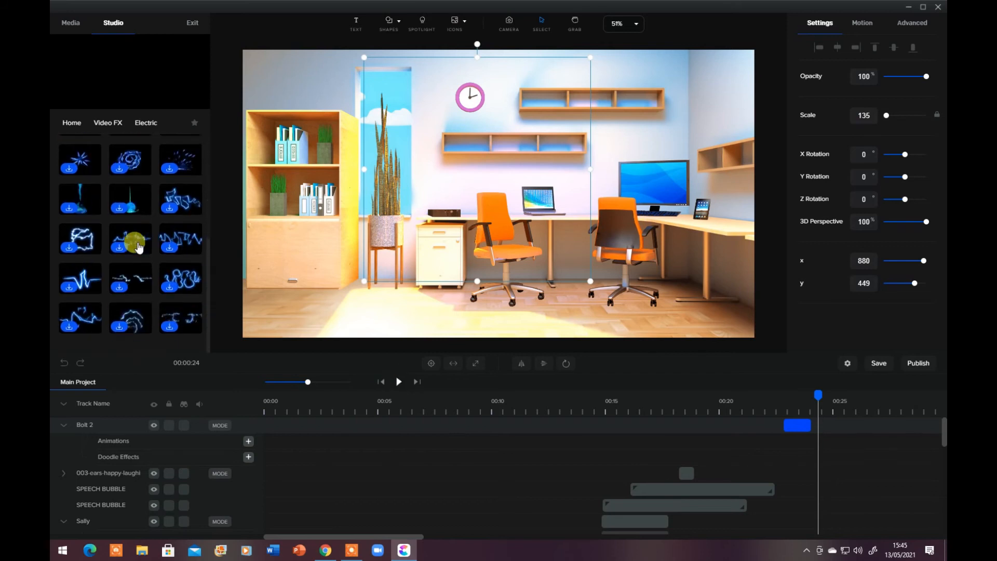
pyautogui.click(78, 124)
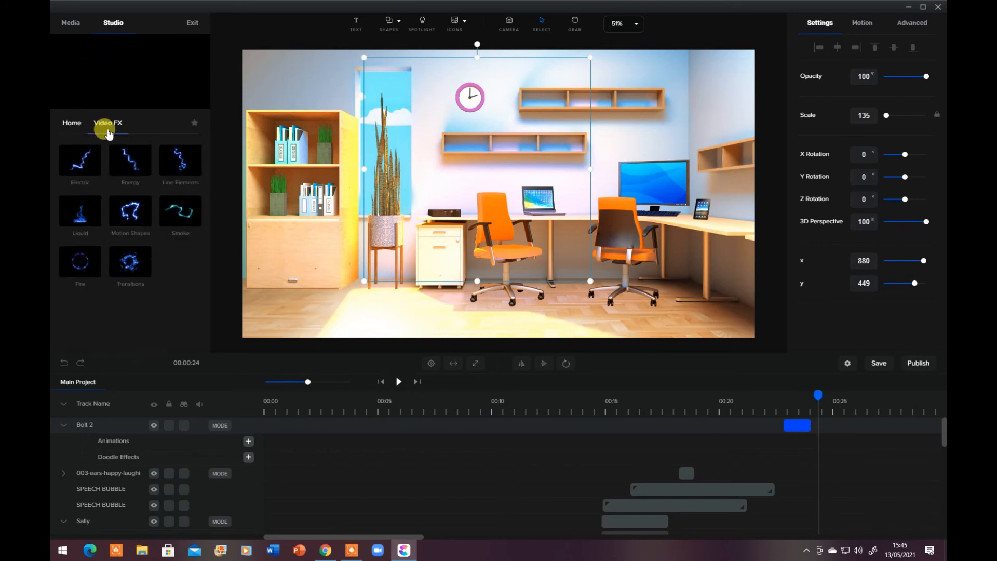
pyautogui.click(132, 157)
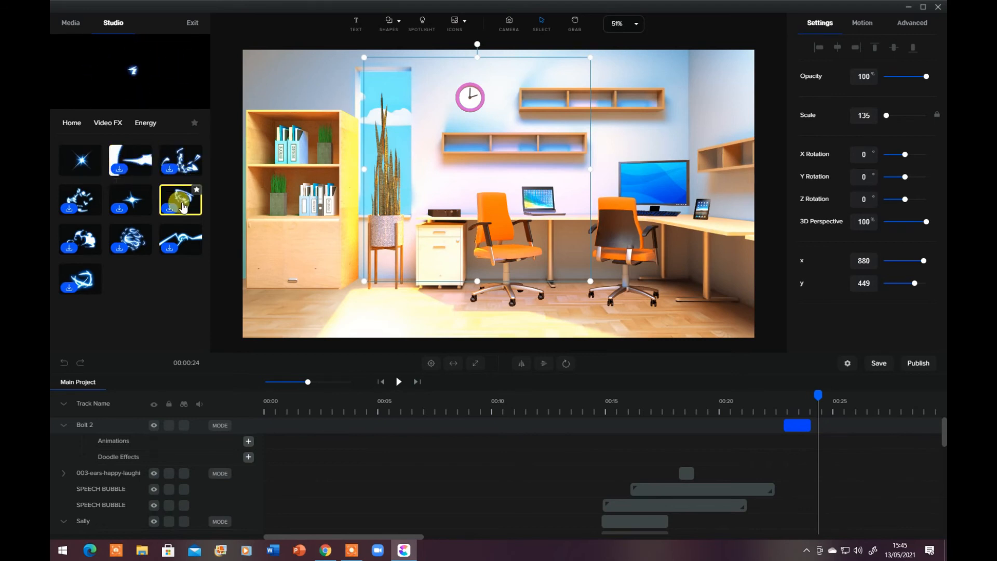
pyautogui.click(81, 127)
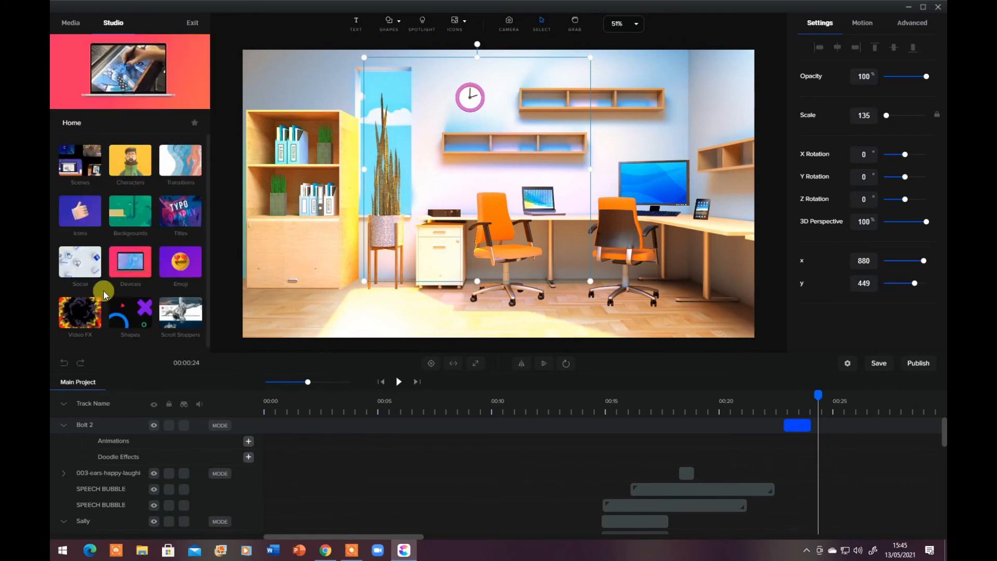
pyautogui.click(91, 311)
pyautogui.click(131, 262)
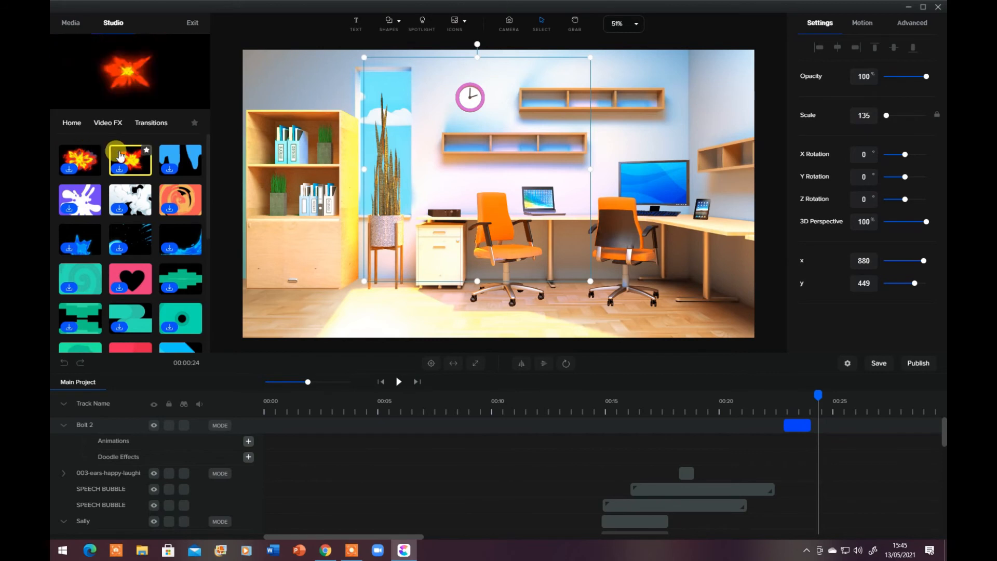
pyautogui.scroll(-10, 130, 282)
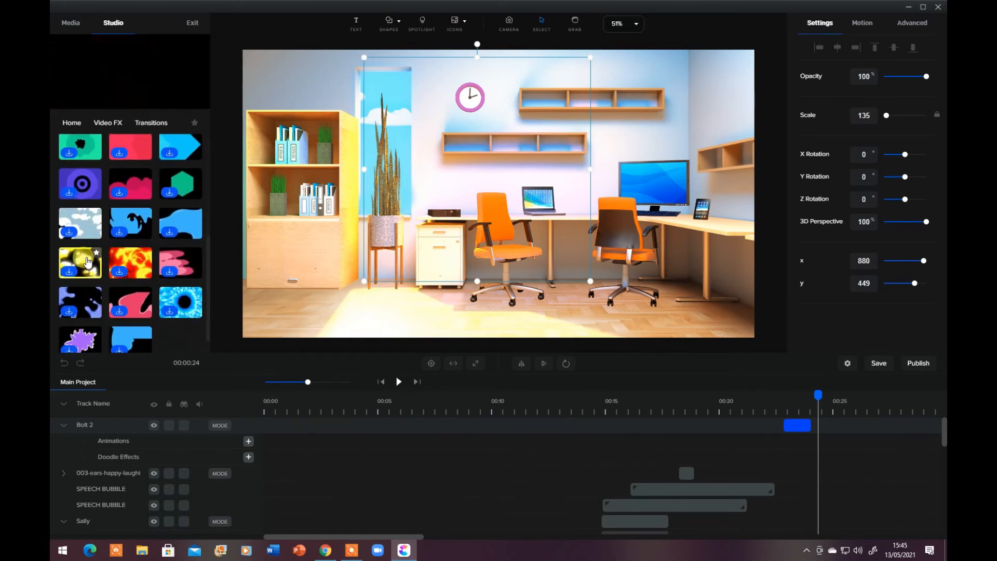
pyautogui.scroll(-1, 83, 263)
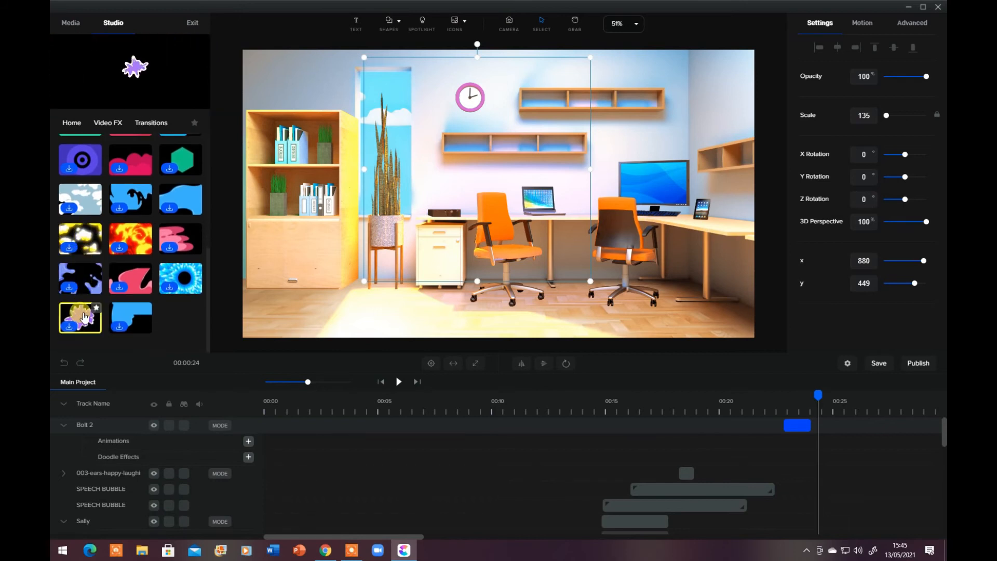
pyautogui.click(73, 123)
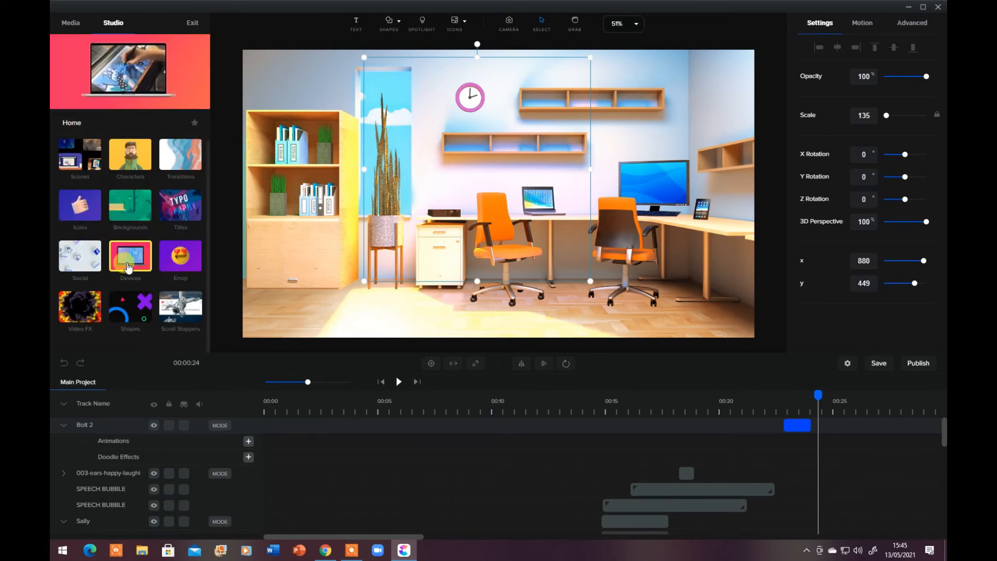
pyautogui.click(80, 306)
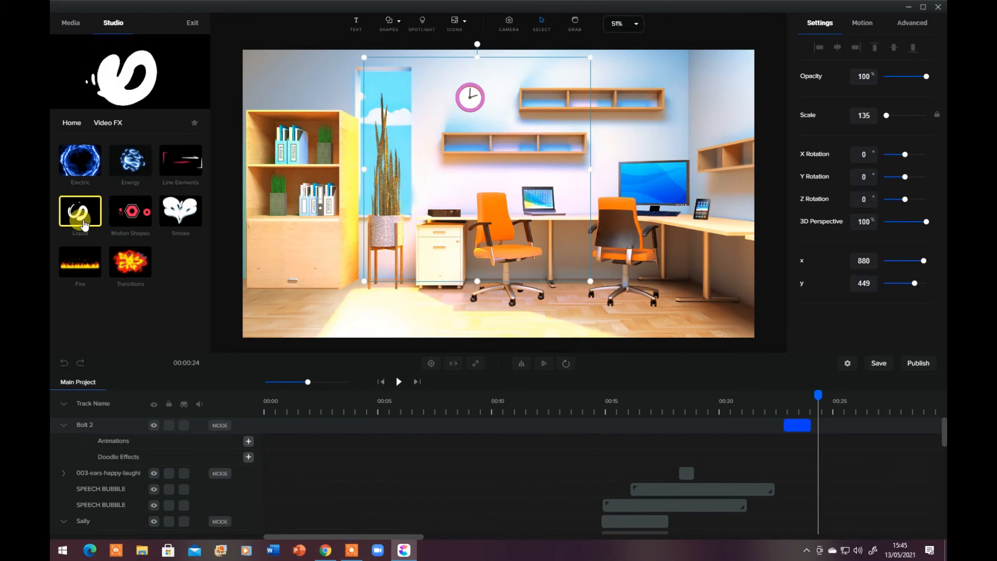
pyautogui.click(84, 223)
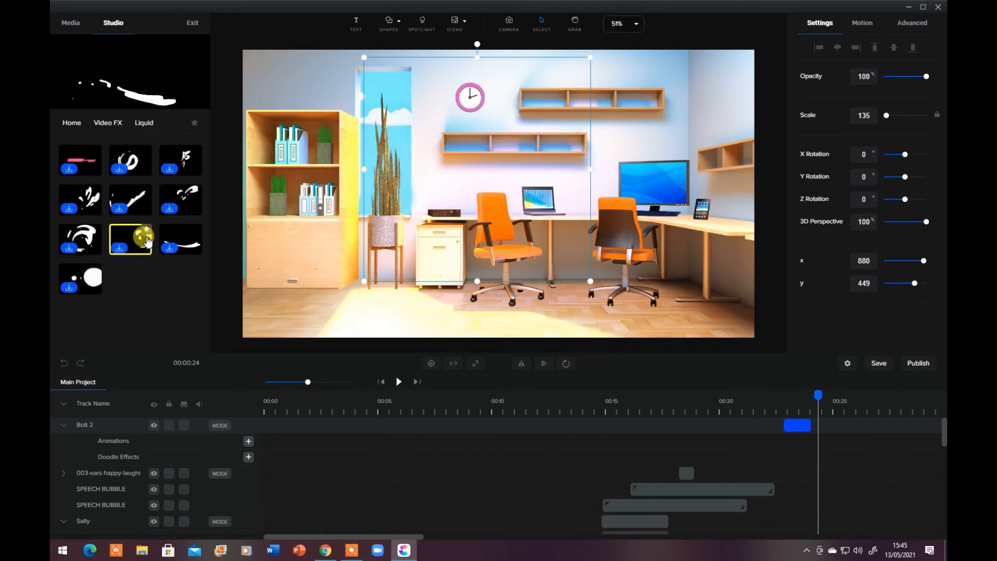
pyautogui.click(71, 125)
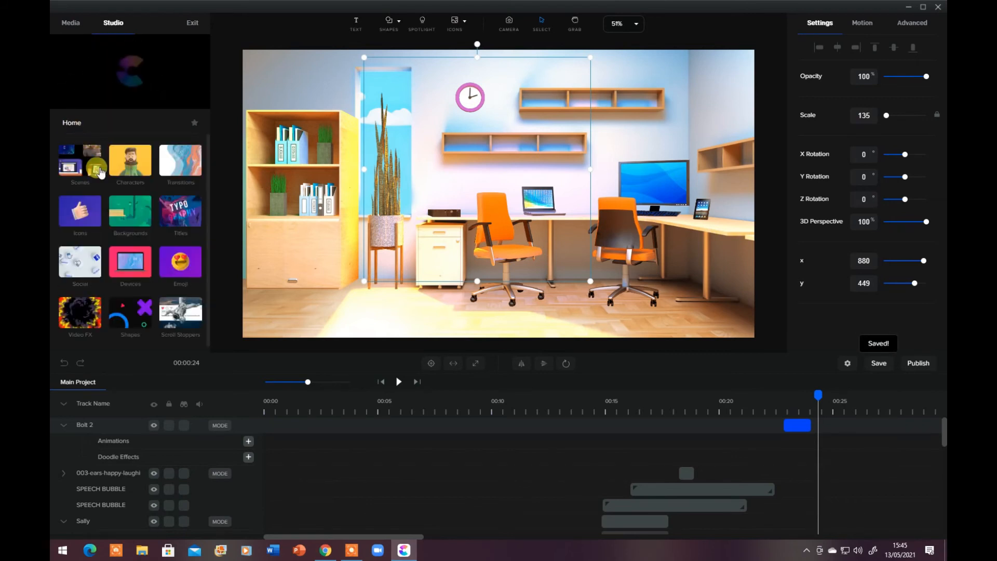
# Step: Look through the animated shapes, from arcs and arrows to ticks and shields, and return to the library's main categories
pyautogui.click(137, 256)
pyautogui.scroll(-1, 137, 257)
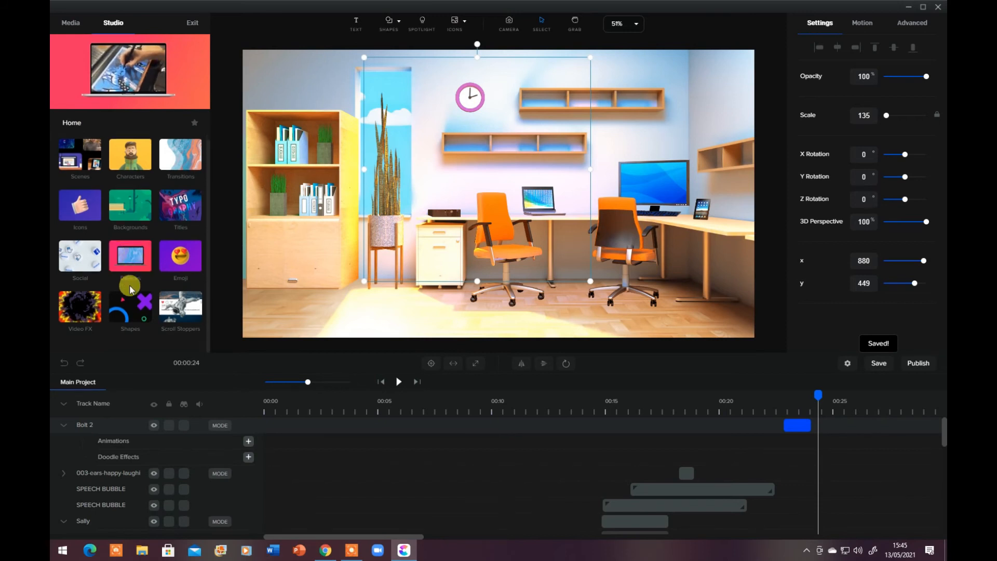
pyautogui.click(130, 305)
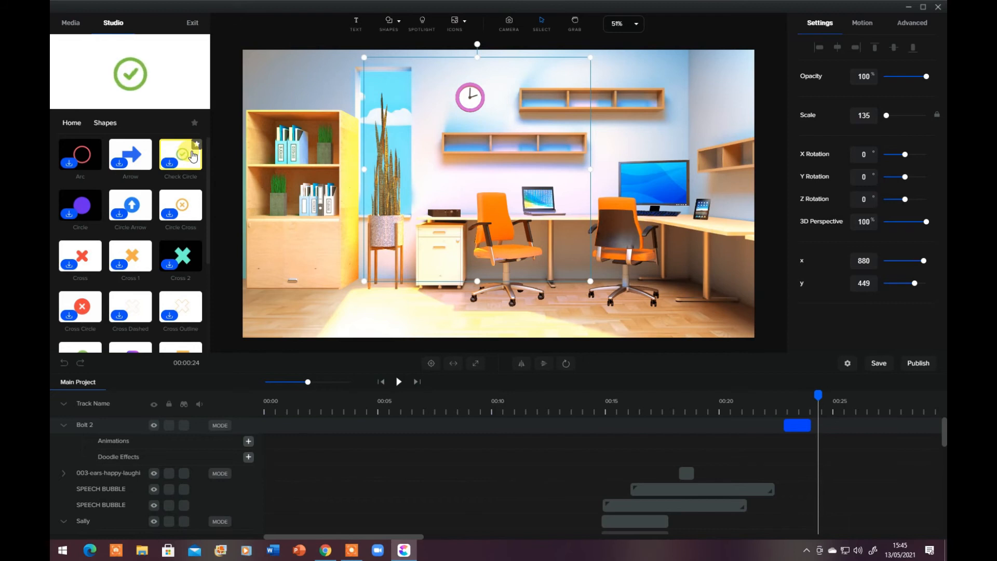
pyautogui.scroll(-3, 131, 218)
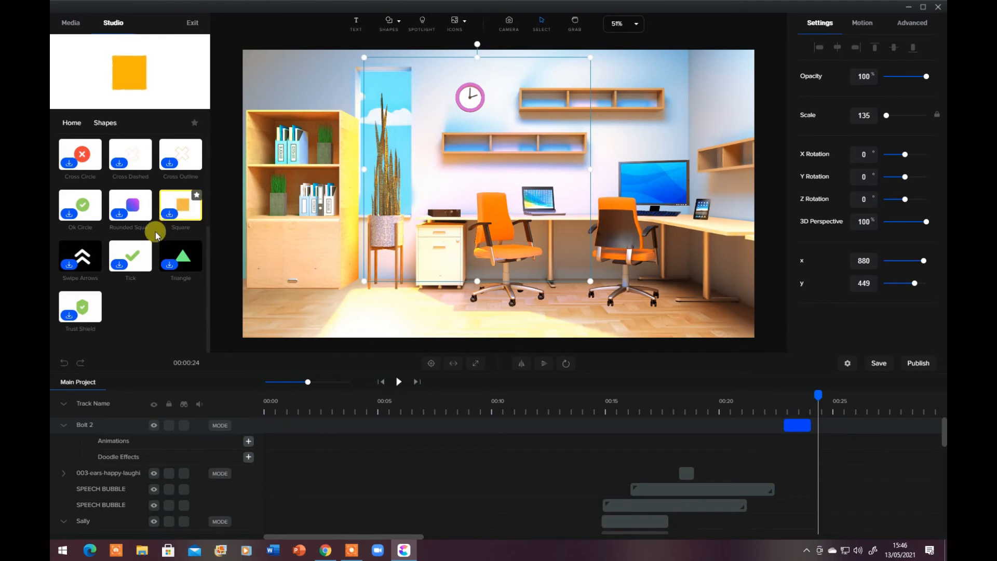
pyautogui.scroll(3, 130, 251)
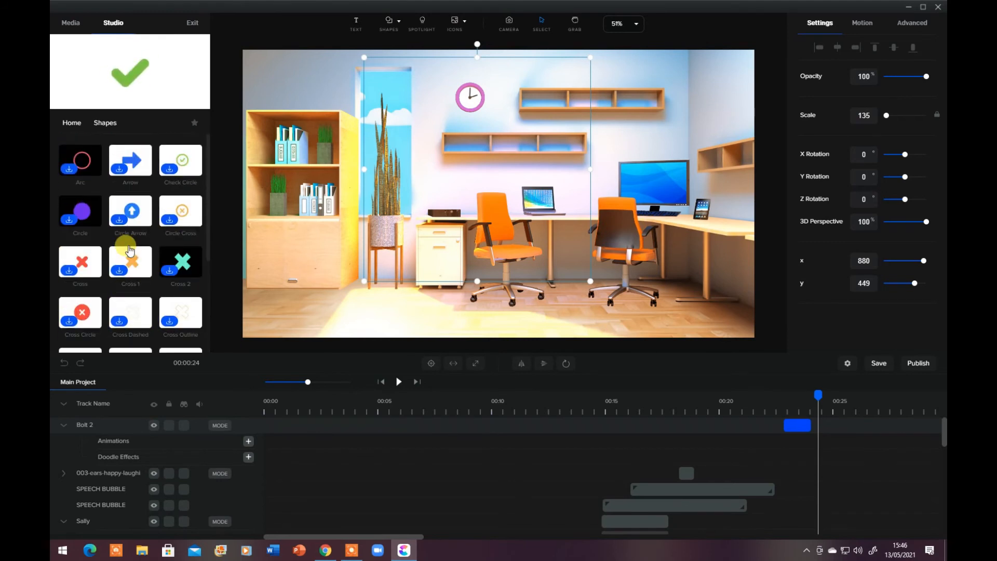
pyautogui.click(72, 122)
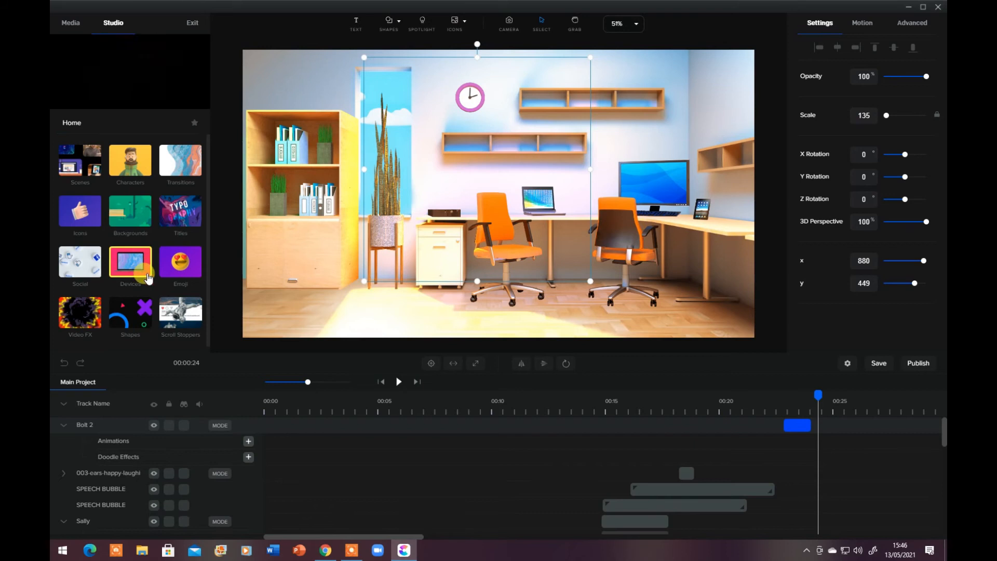
# Step: Look through the Shapes and Scroll Stoppers categories and return to the library's main categories
pyautogui.click(134, 314)
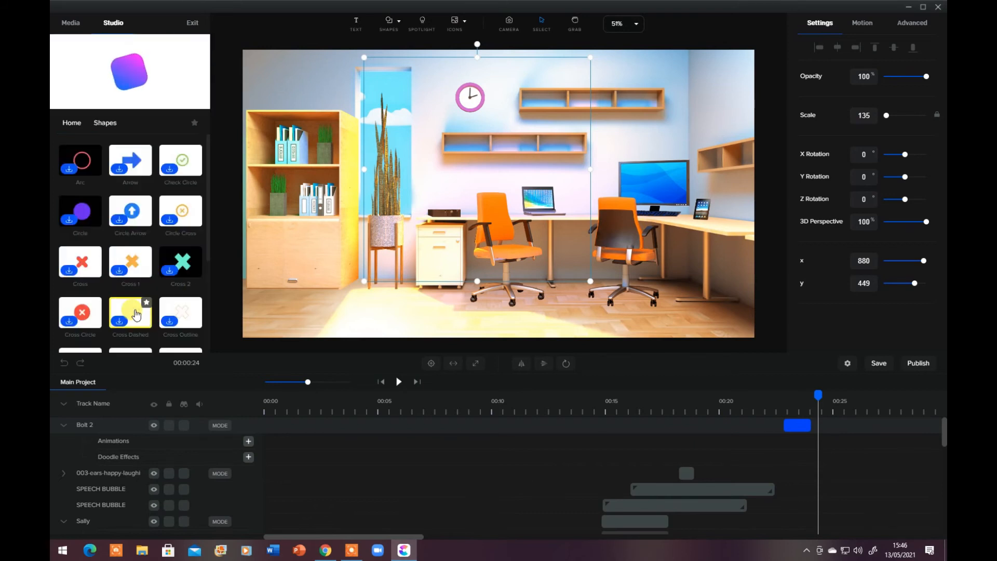
pyautogui.click(72, 122)
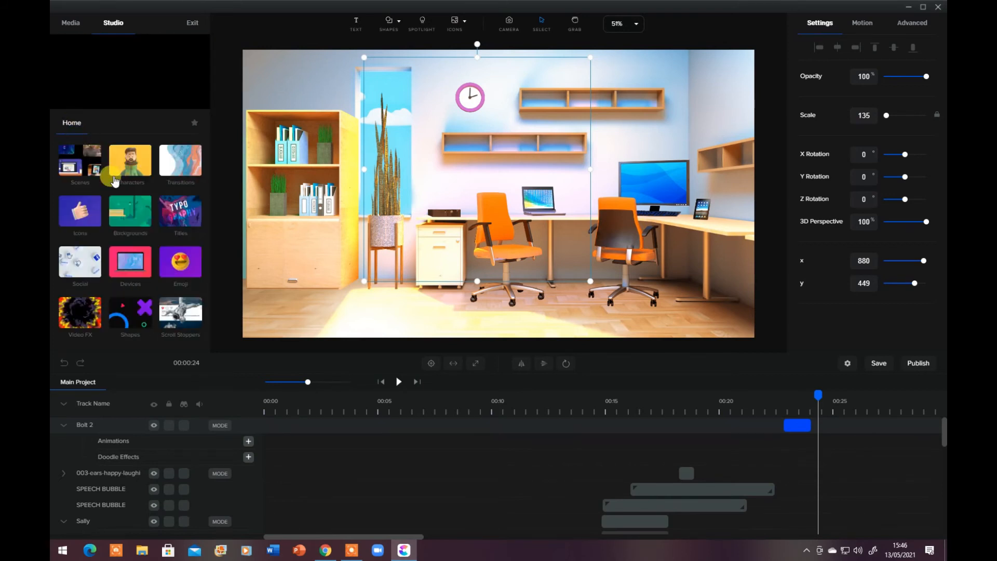
pyautogui.click(178, 312)
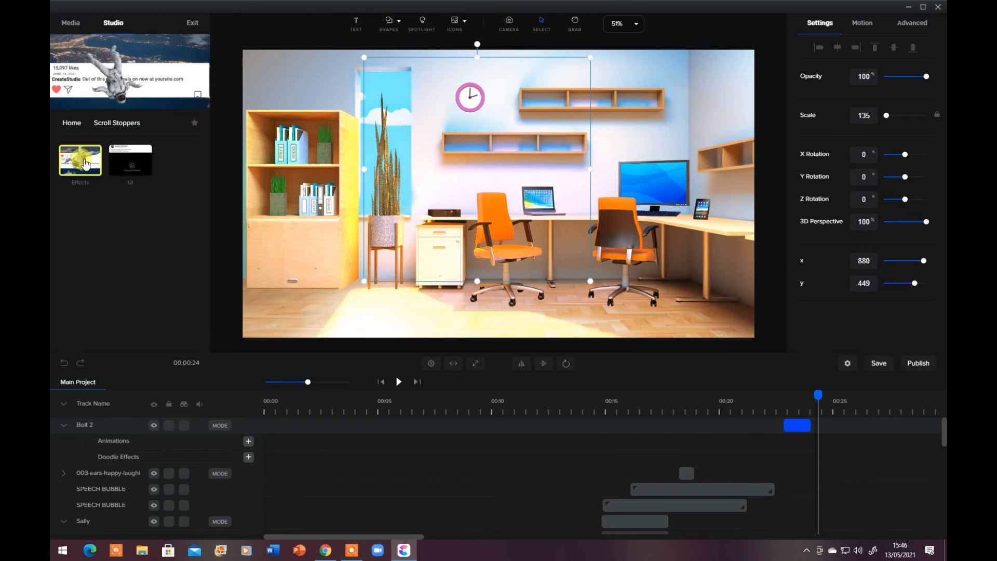
pyautogui.click(72, 124)
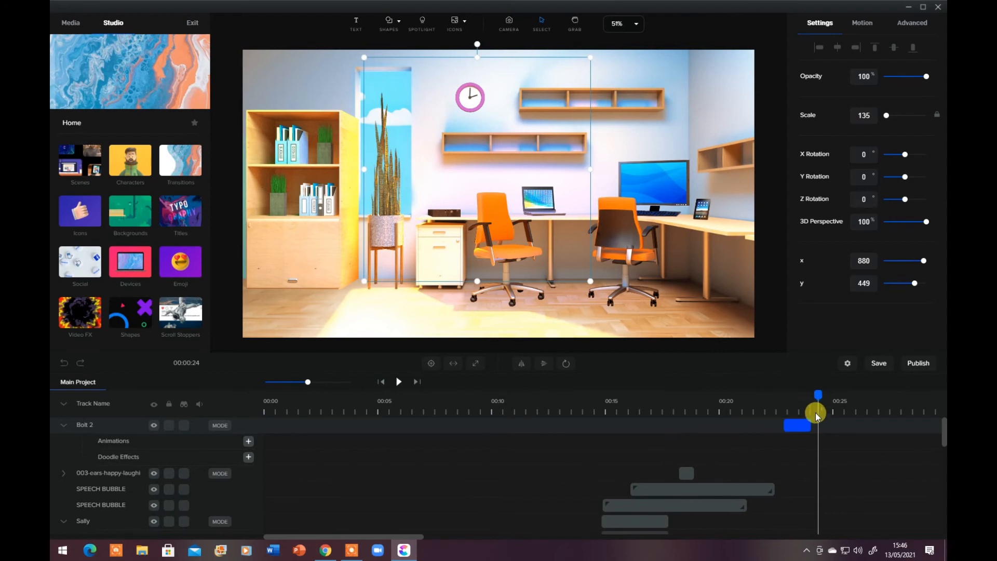
# Step: Move the playhead to just after the office background clip and look through the Supreme characters and the ready-made scenes
pyautogui.moveTo(942, 431); pyautogui.dragTo(941, 454)
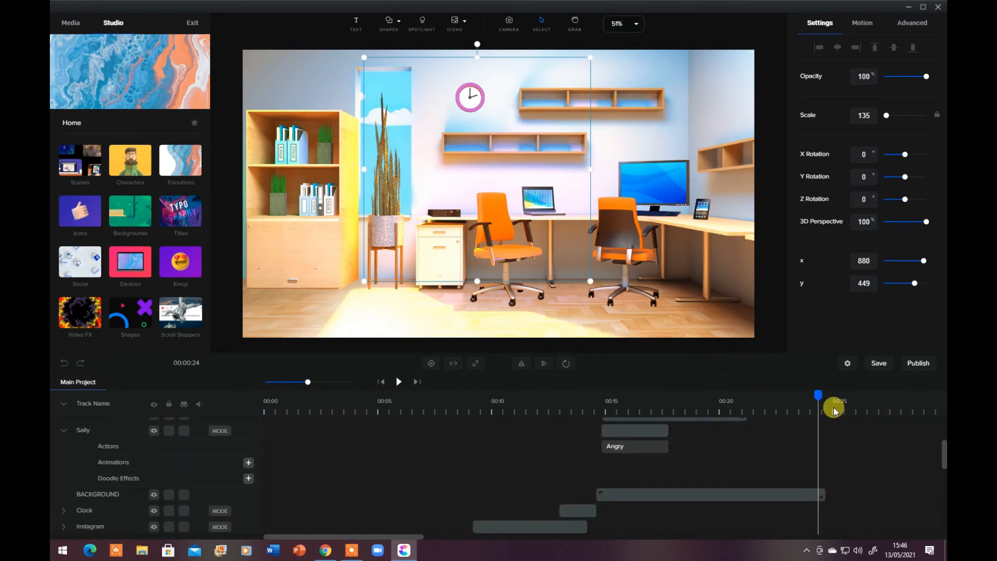
pyautogui.moveTo(819, 394); pyautogui.dragTo(828, 390)
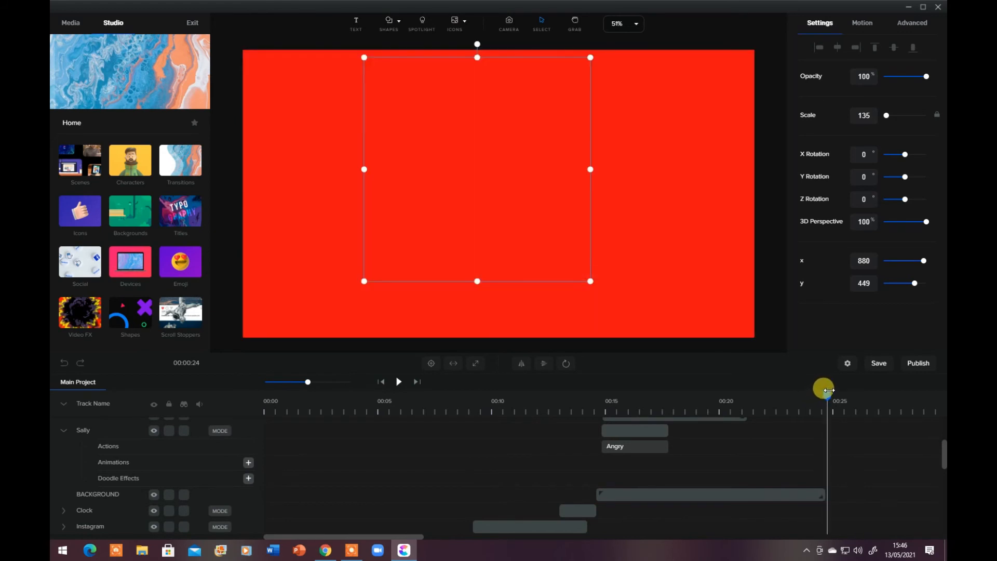
pyautogui.click(130, 165)
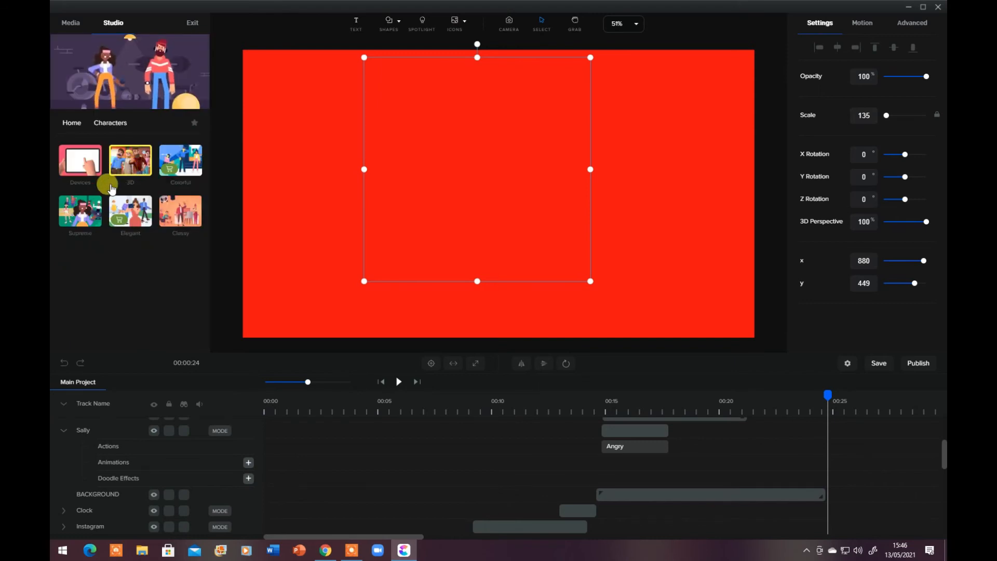
pyautogui.click(83, 209)
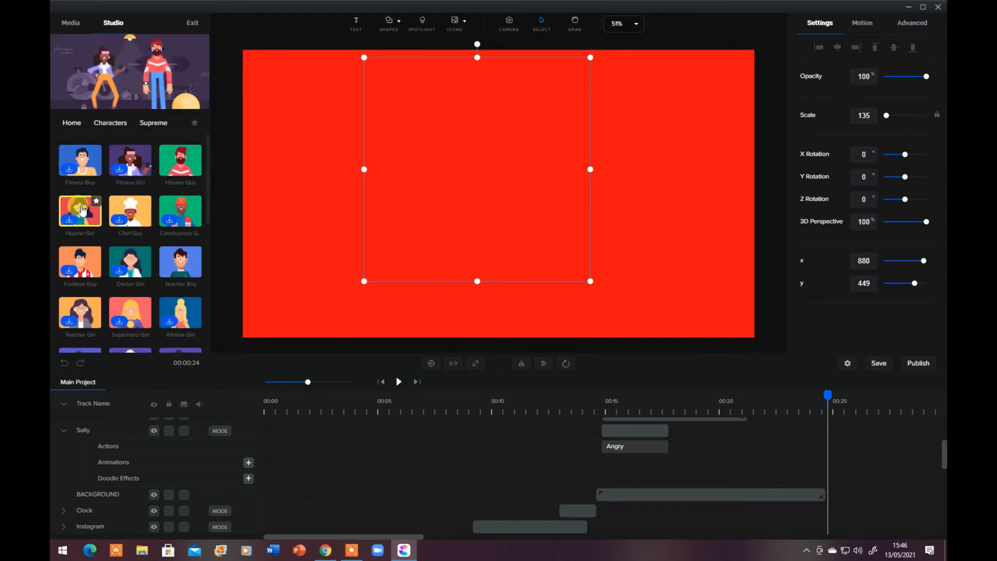
pyautogui.click(71, 123)
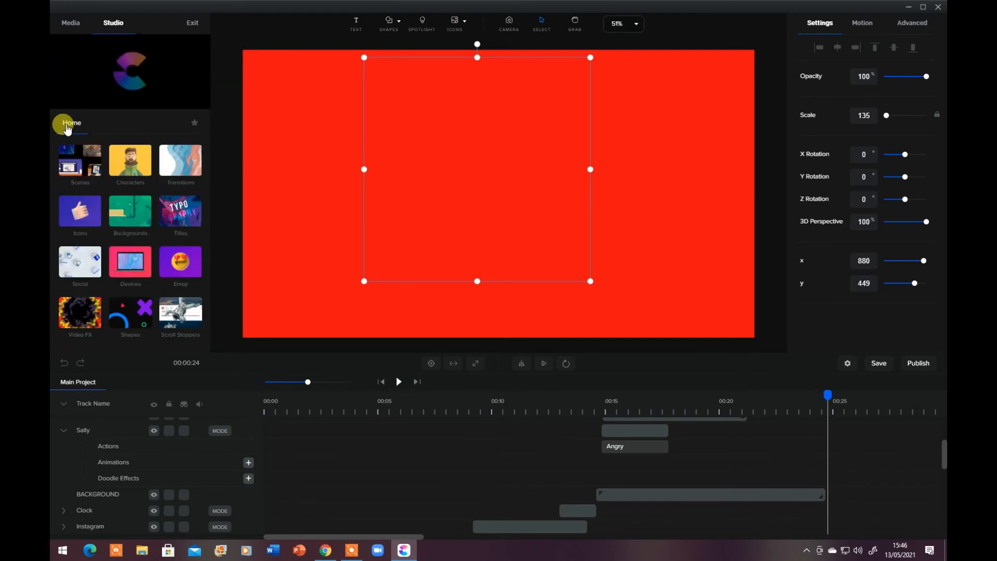
pyautogui.click(120, 155)
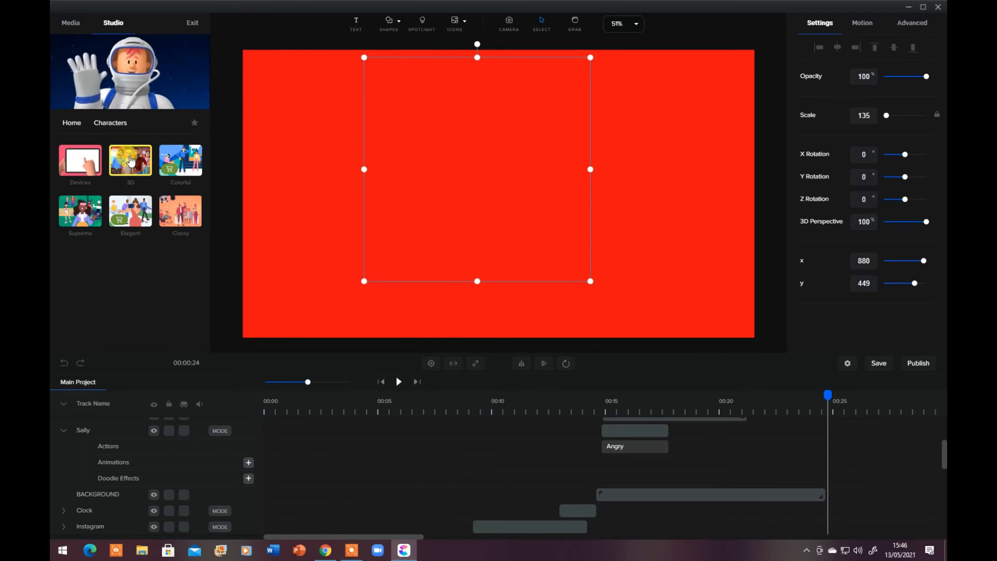
pyautogui.click(72, 124)
pyautogui.click(79, 157)
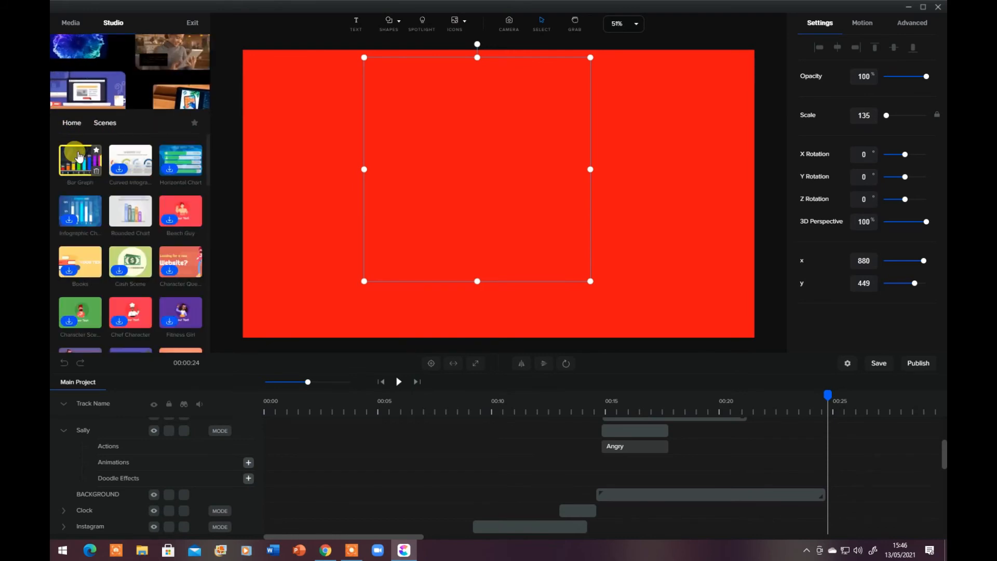
pyautogui.click(72, 128)
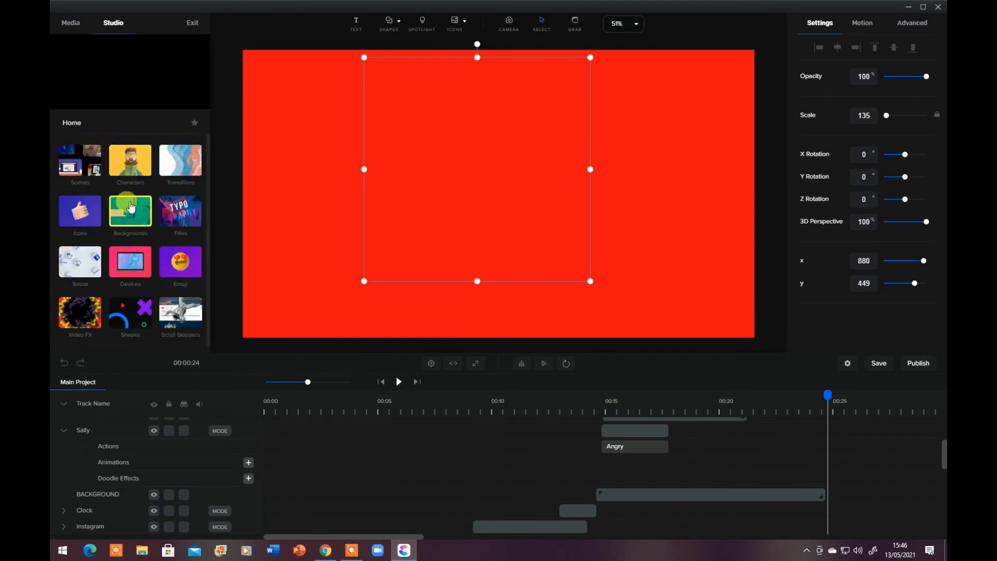
# Step: Look through the background collections, including the Elegant film studio and dining room, and return to the library's main categories
pyautogui.click(130, 209)
pyautogui.click(87, 180)
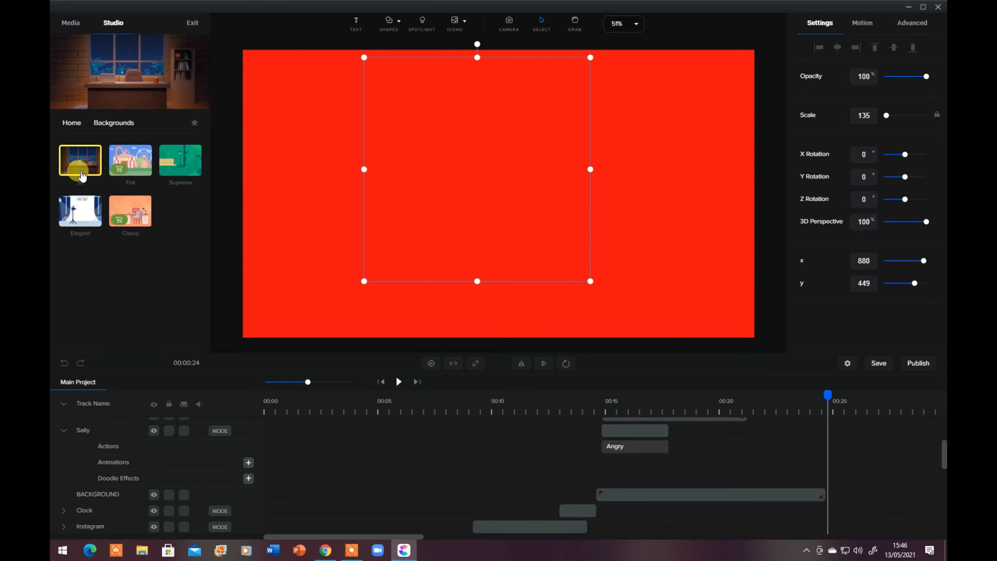
pyautogui.click(82, 205)
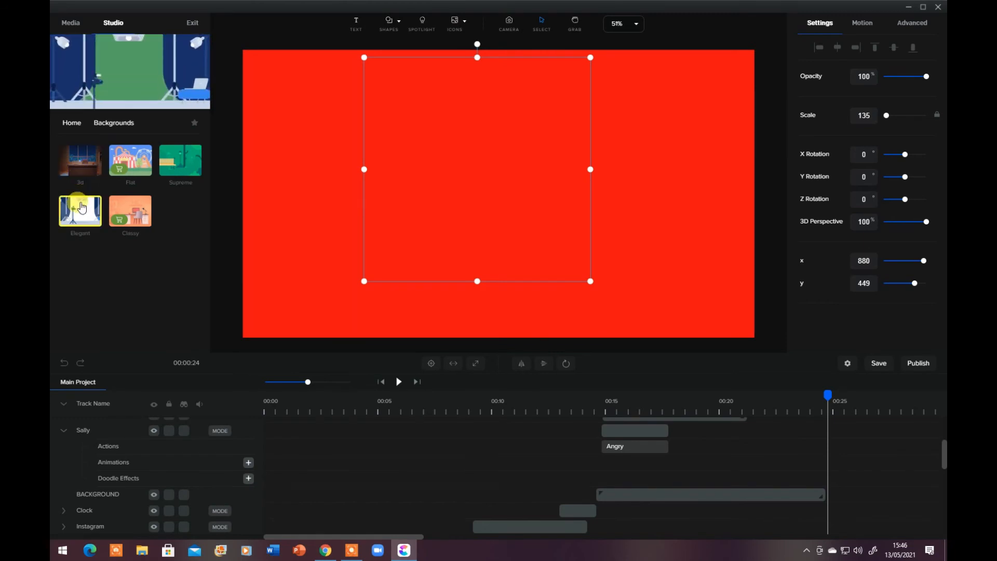
pyautogui.click(82, 208)
pyautogui.click(128, 176)
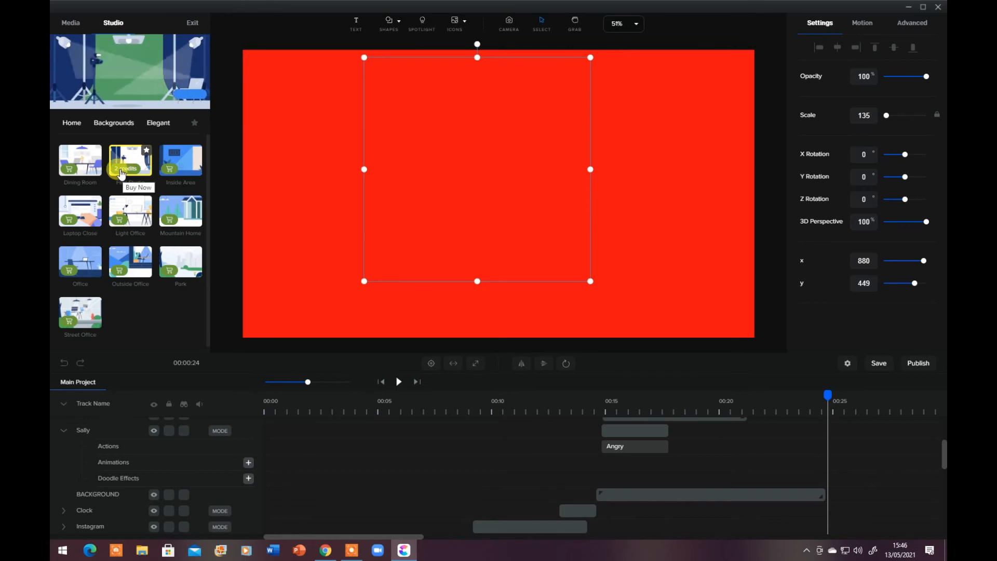
pyautogui.click(75, 174)
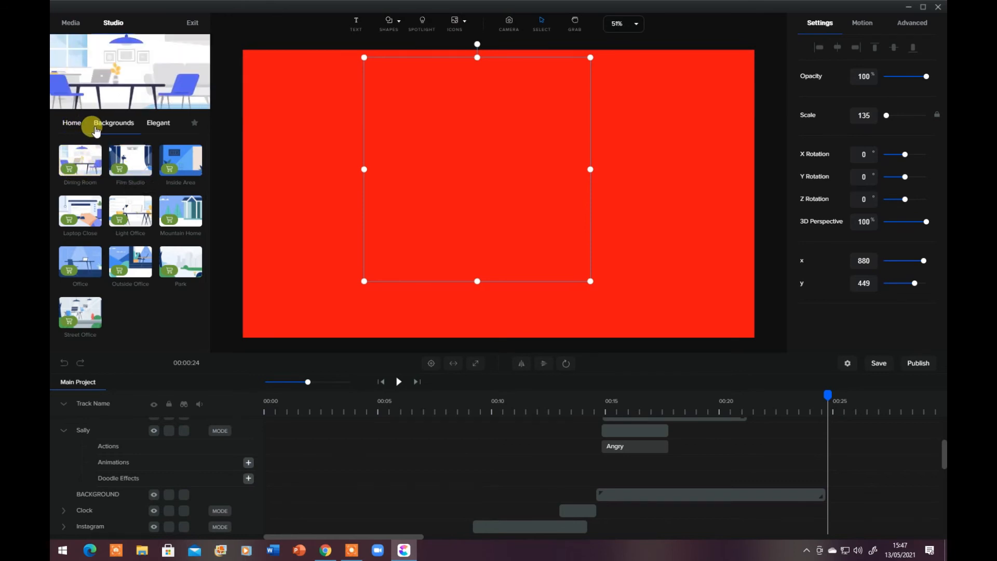
pyautogui.click(72, 123)
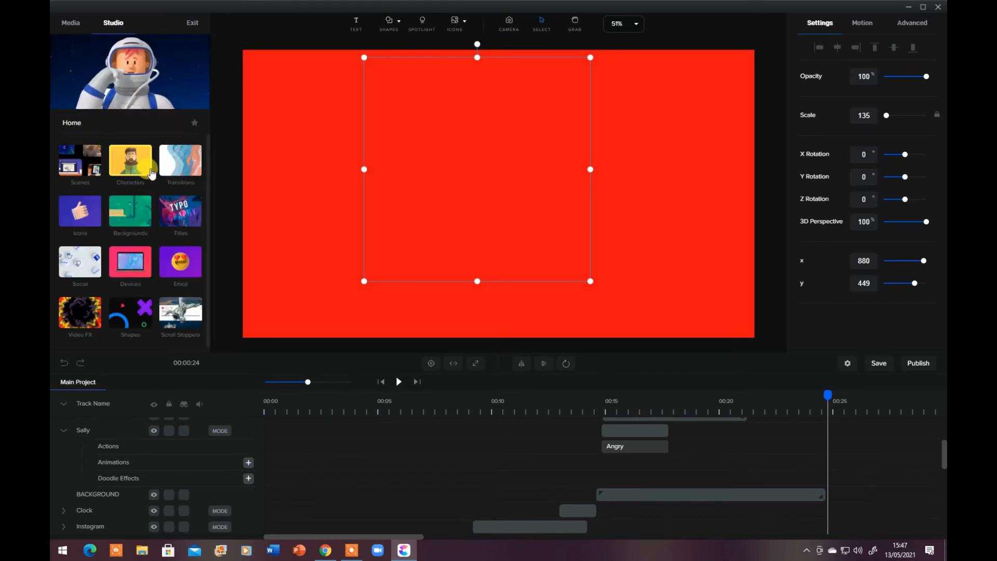
pyautogui.click(85, 163)
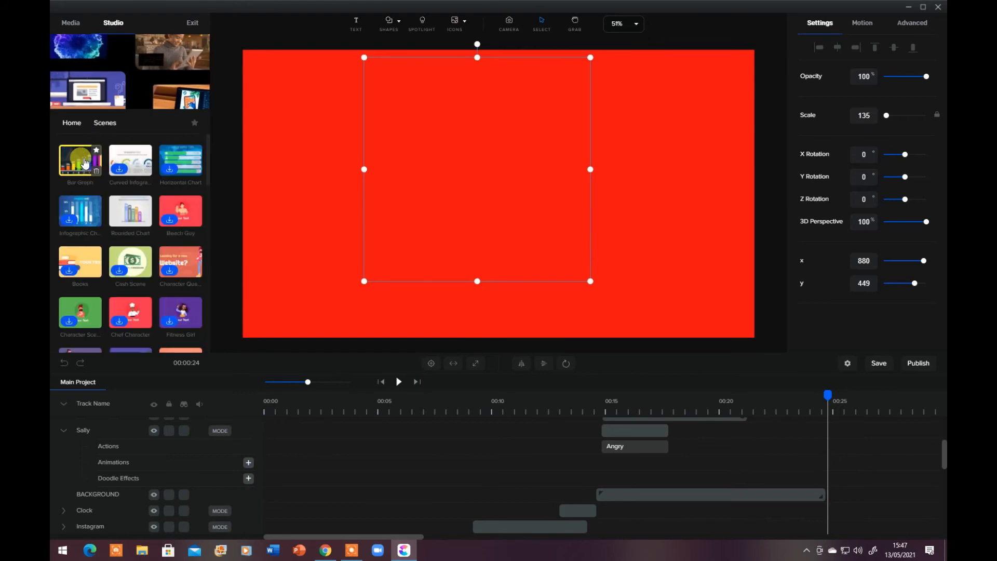
pyautogui.click(78, 126)
# Step: Download the Beach background from the Supreme collection of backgrounds
pyautogui.click(119, 212)
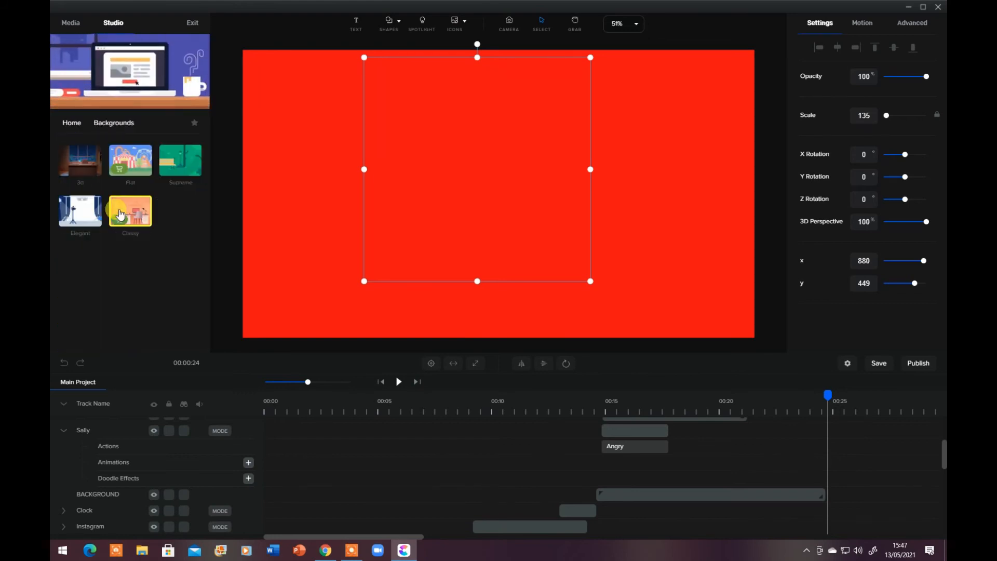
pyautogui.click(175, 171)
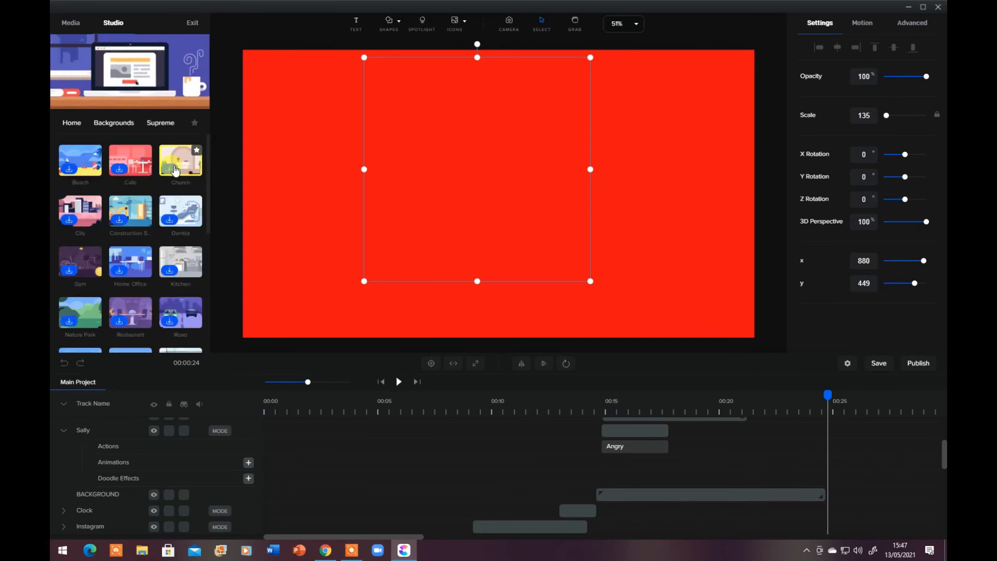
pyautogui.moveTo(88, 161)
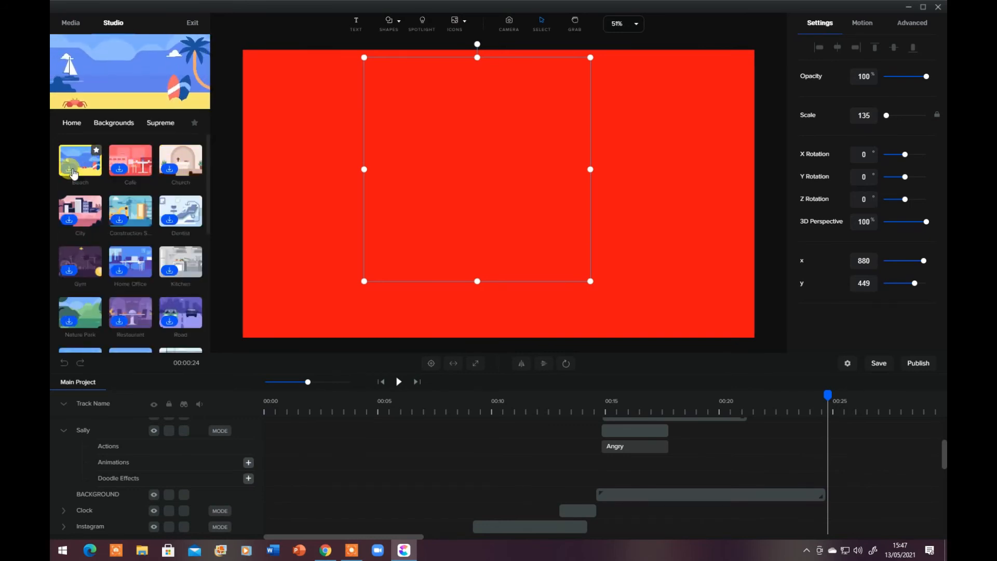
pyautogui.click(74, 171)
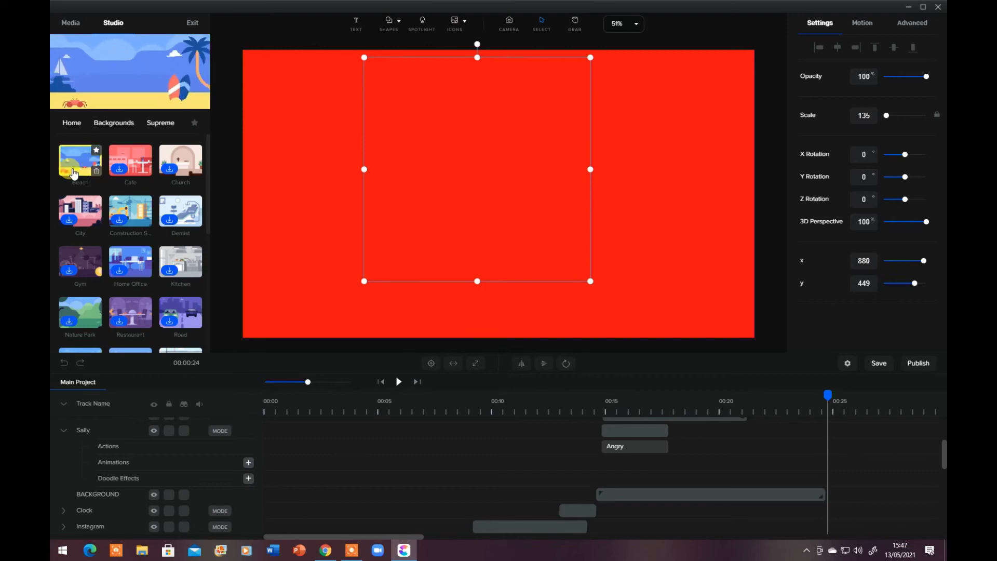
# Step: Add the Beach background to the project right after the office scene and play it for a few seconds
pyautogui.moveTo(72, 163); pyautogui.dragTo(355, 200)
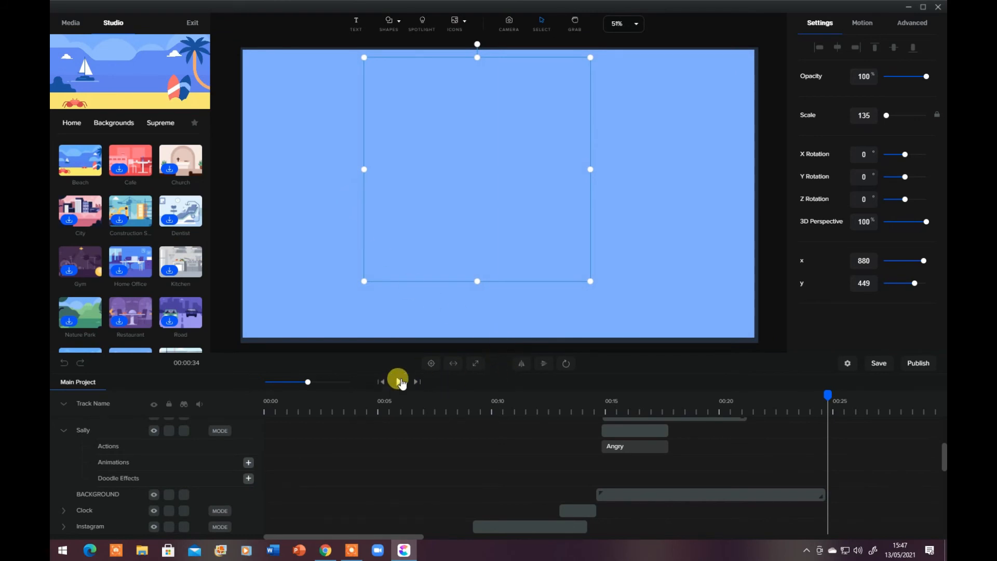
pyautogui.click(399, 382)
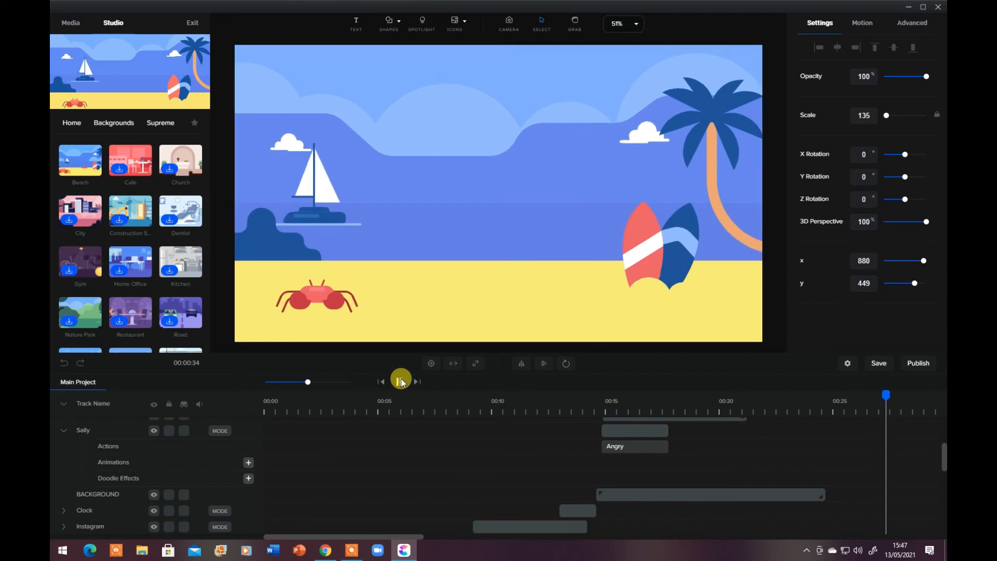
pyautogui.click(400, 381)
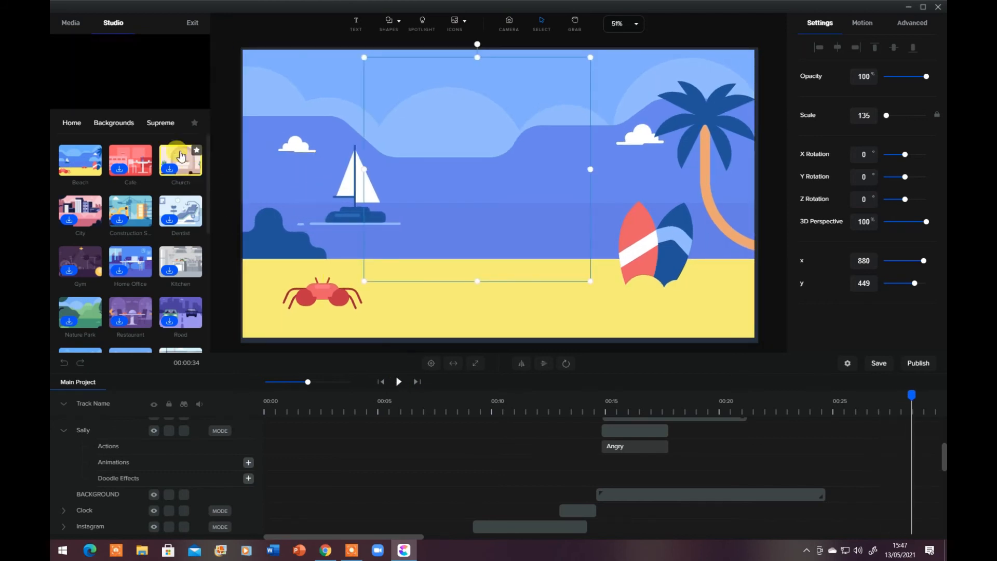
# Step: Download the Football Guy from the Supreme characters and place him in the middle of the beach at about x 992, y 568
pyautogui.click(114, 124)
pyautogui.click(71, 123)
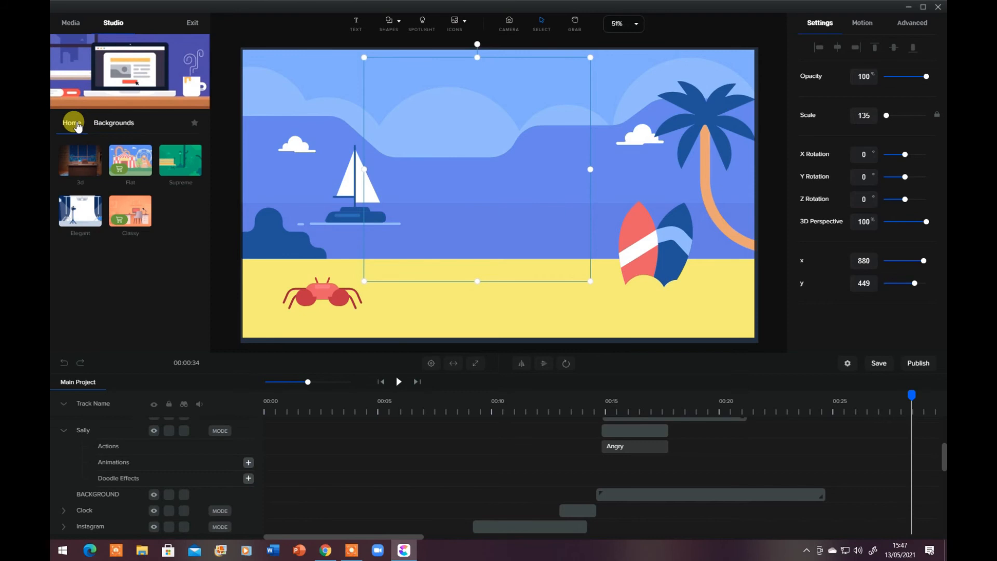
pyautogui.click(120, 155)
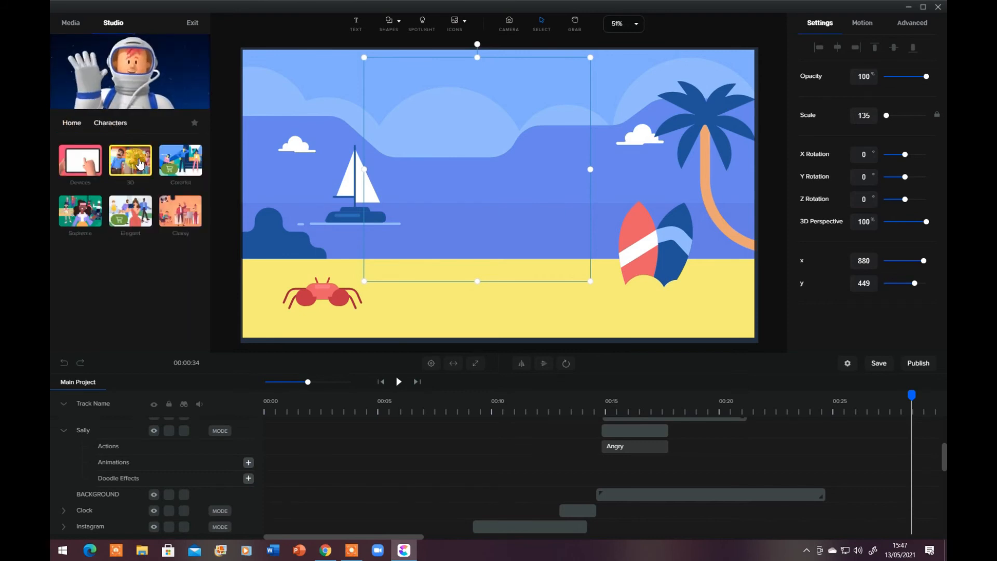
pyautogui.click(87, 209)
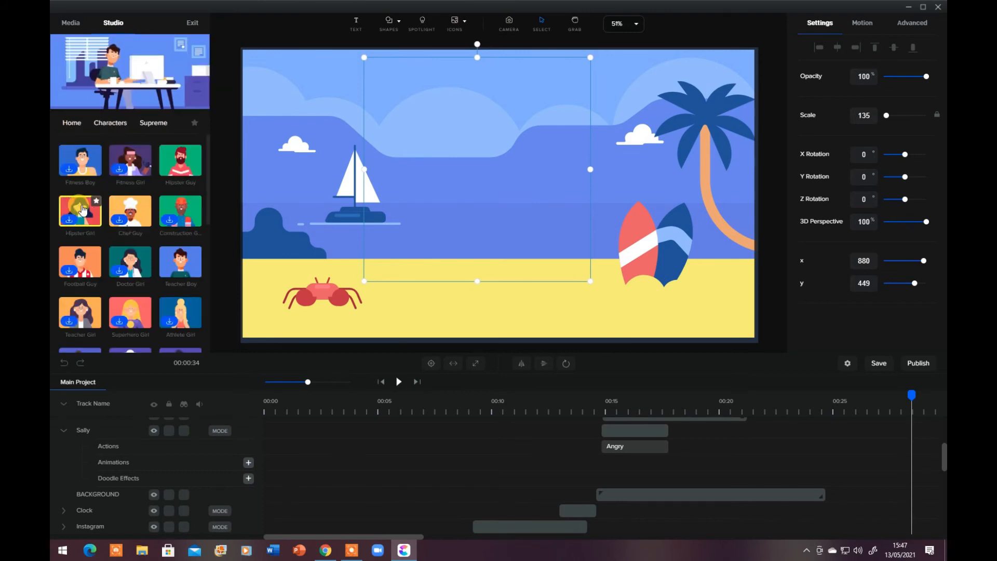
pyautogui.click(130, 212)
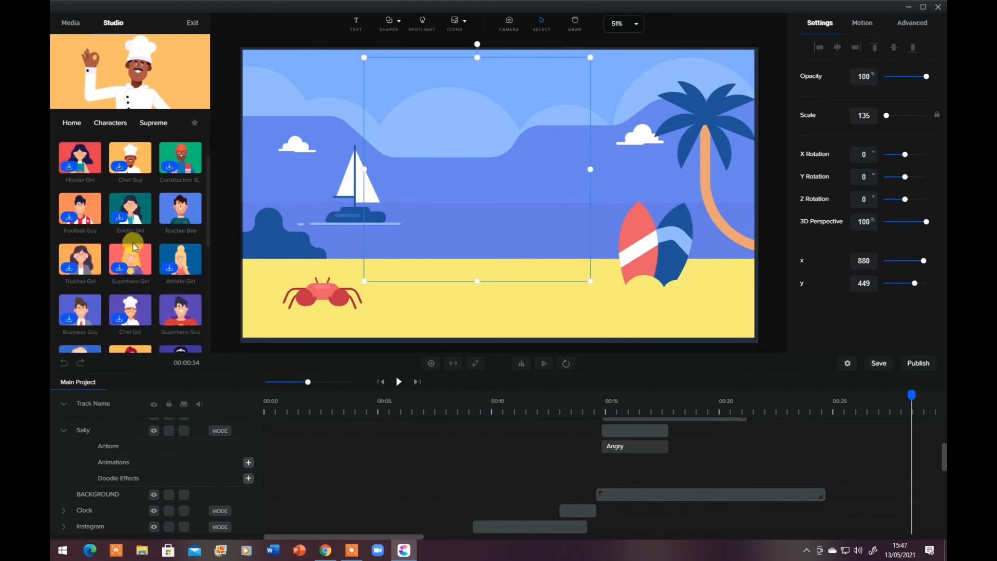
pyautogui.scroll(-5, 133, 243)
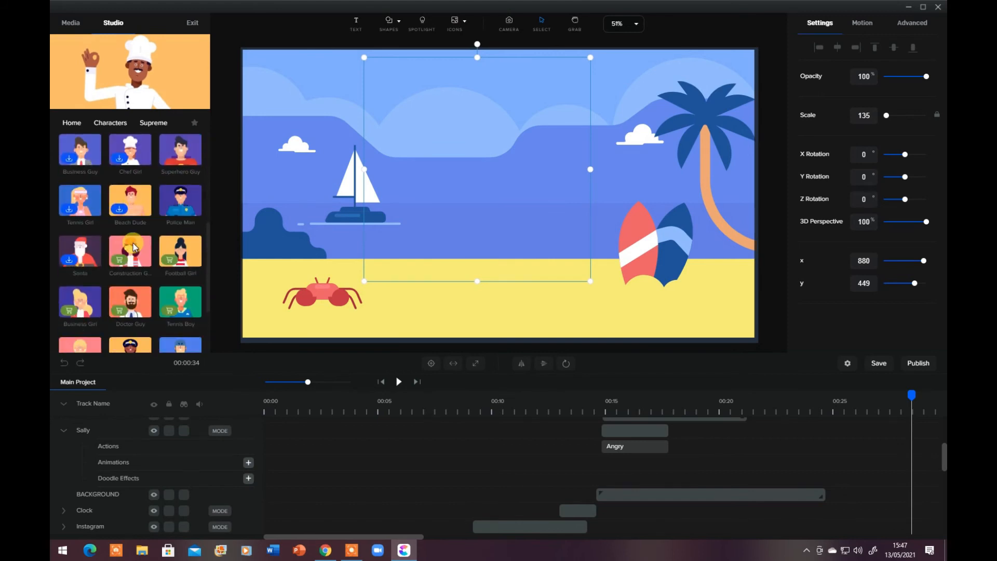
pyautogui.scroll(2, 105, 201)
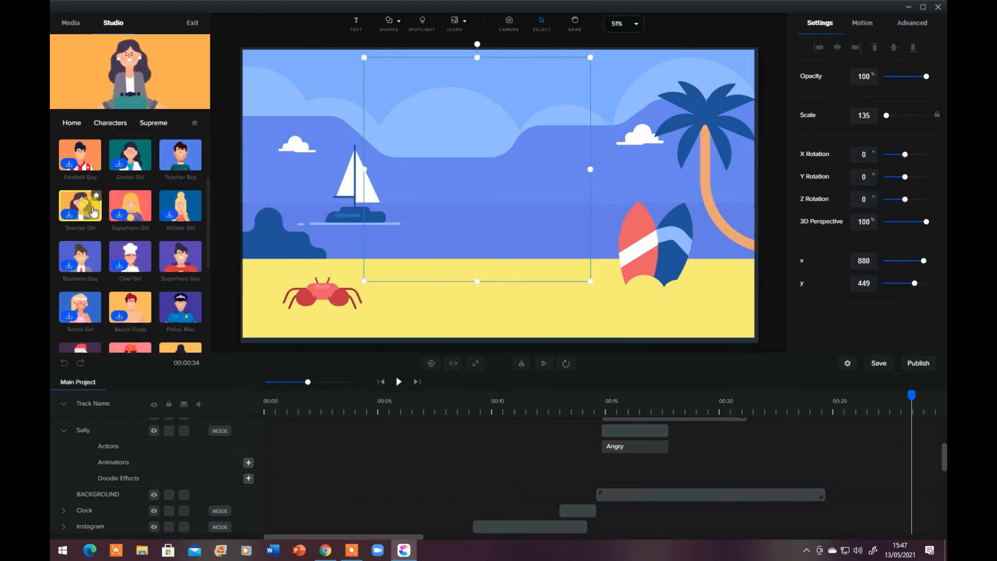
pyautogui.scroll(1, 93, 211)
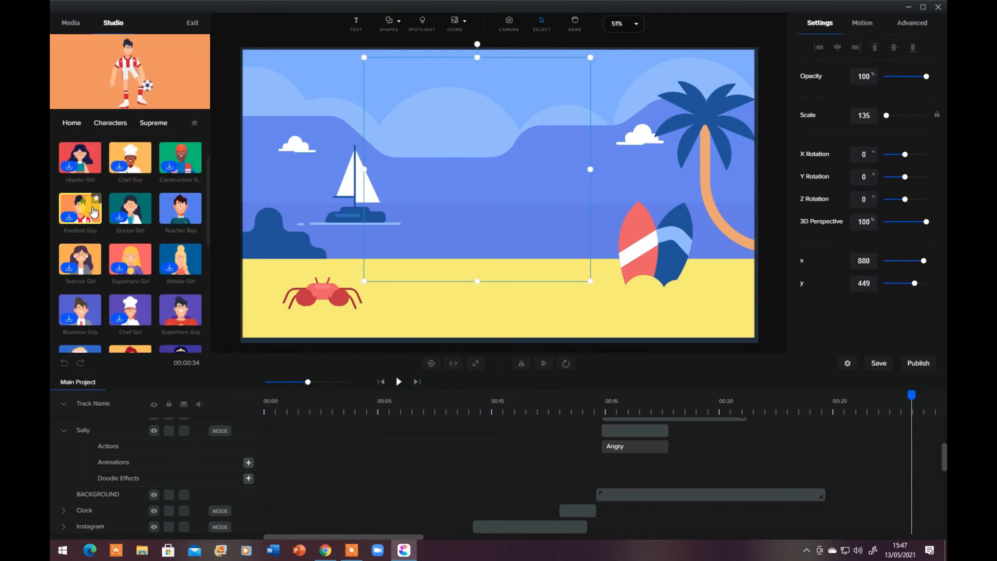
pyautogui.click(72, 218)
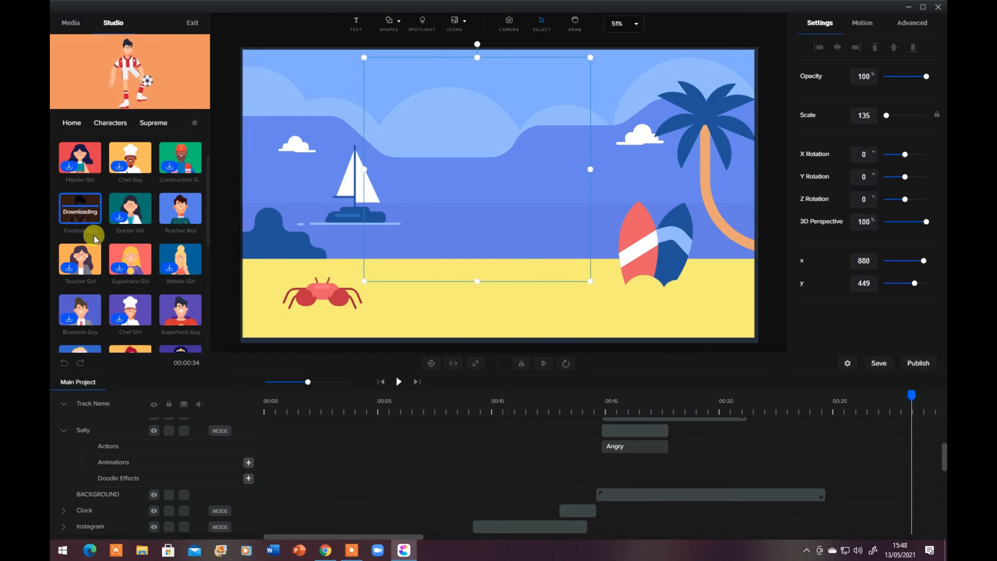
pyautogui.moveTo(94, 218); pyautogui.dragTo(449, 266)
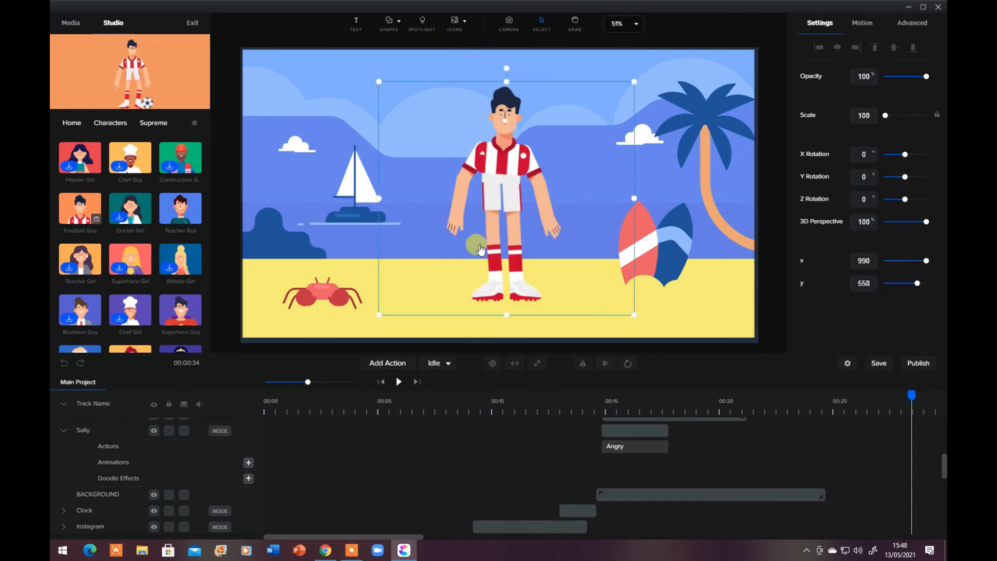
pyautogui.moveTo(508, 209); pyautogui.dragTo(509, 214)
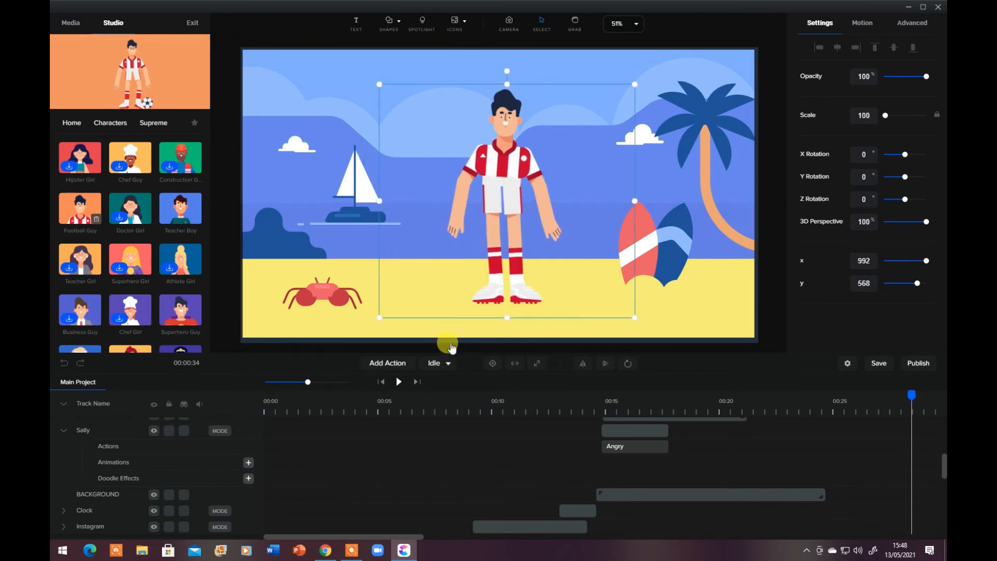
# Step: Add the Juggling action after Football Guy's Idle action on the beach and play it through to the end
pyautogui.moveTo(396, 538); pyautogui.dragTo(413, 538)
pyautogui.moveTo(942, 465); pyautogui.dragTo(944, 423)
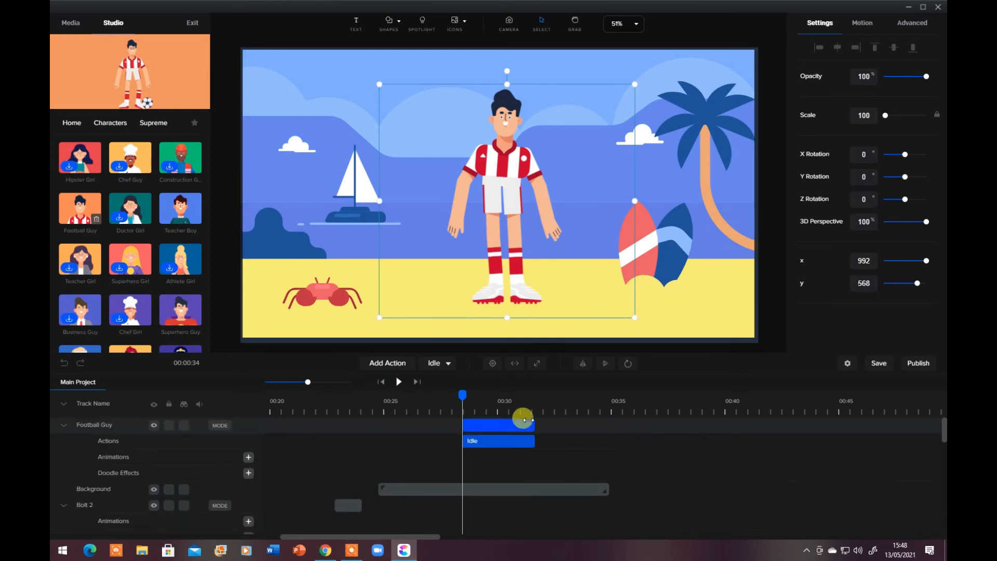
pyautogui.click(404, 365)
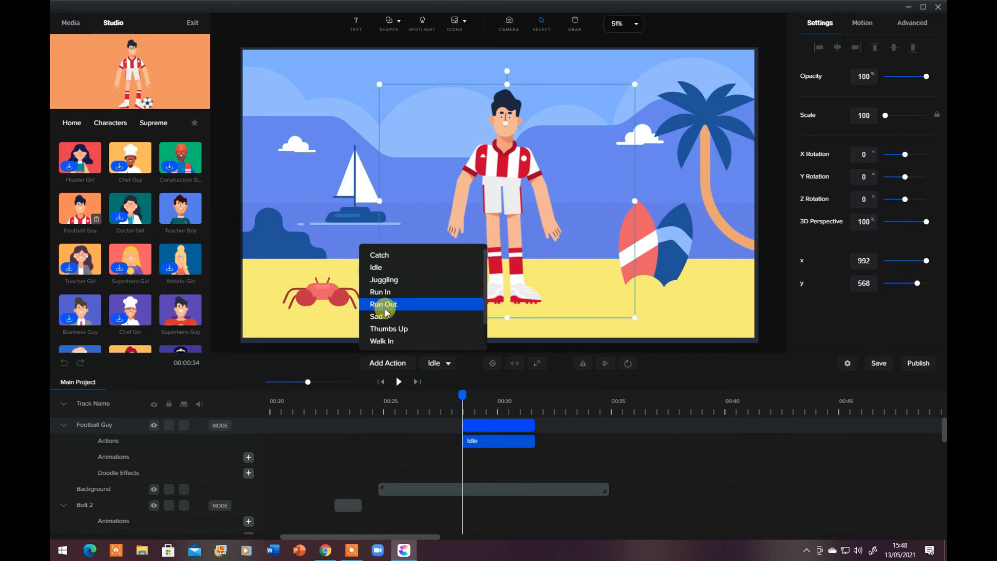
pyautogui.scroll(-1, 387, 294)
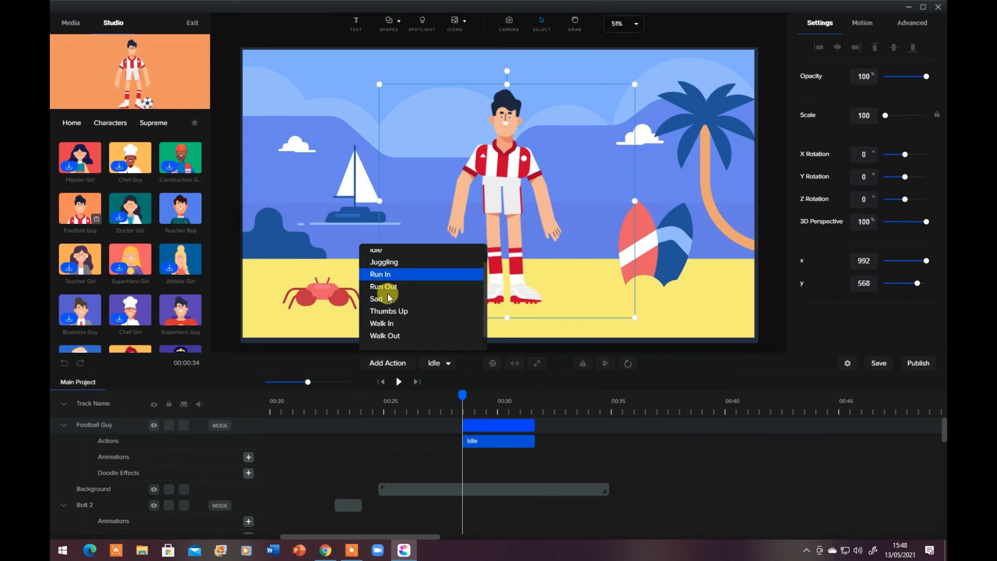
pyautogui.scroll(1, 387, 294)
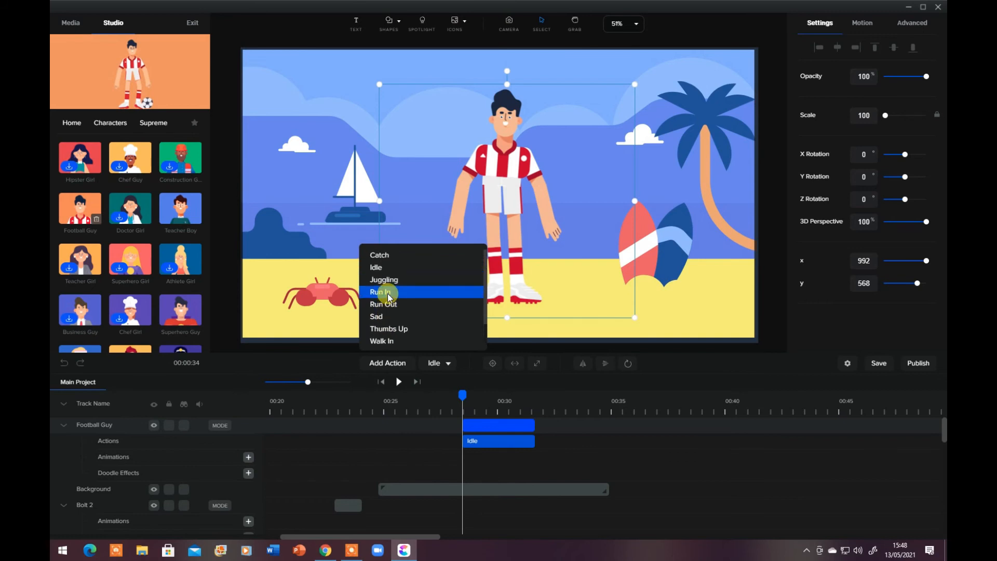
pyautogui.scroll(-1, 388, 294)
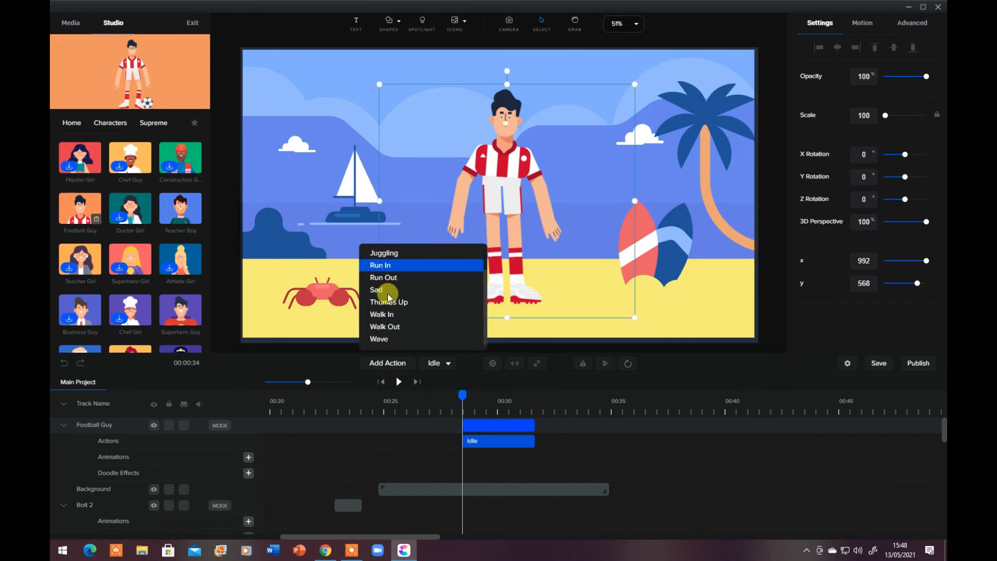
pyautogui.scroll(1, 387, 293)
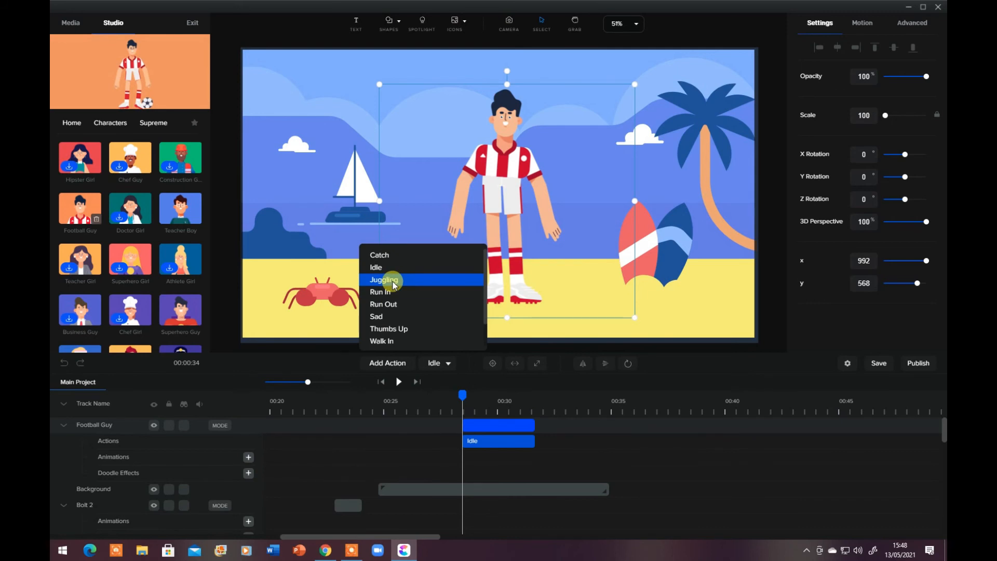
pyautogui.click(394, 280)
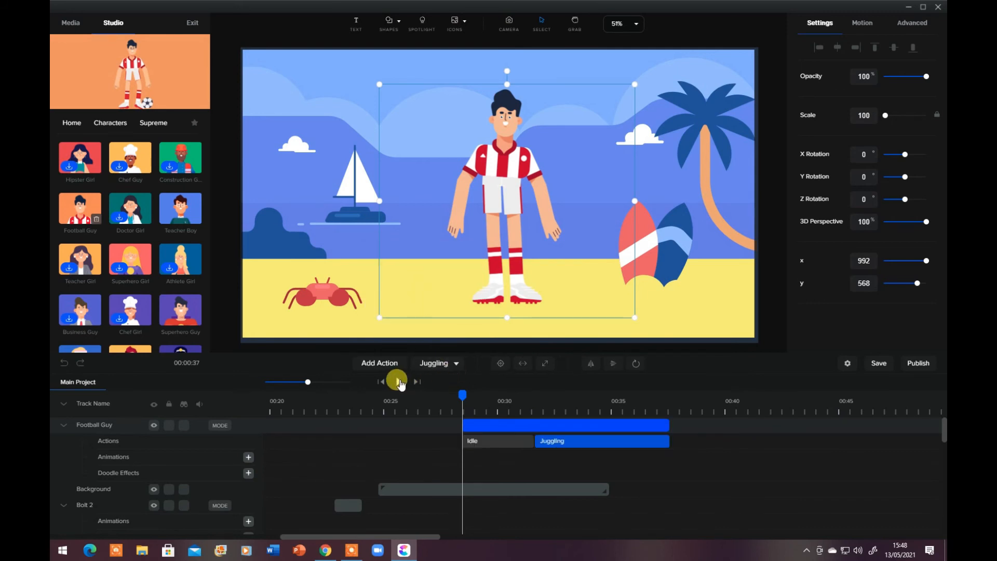
pyautogui.click(399, 382)
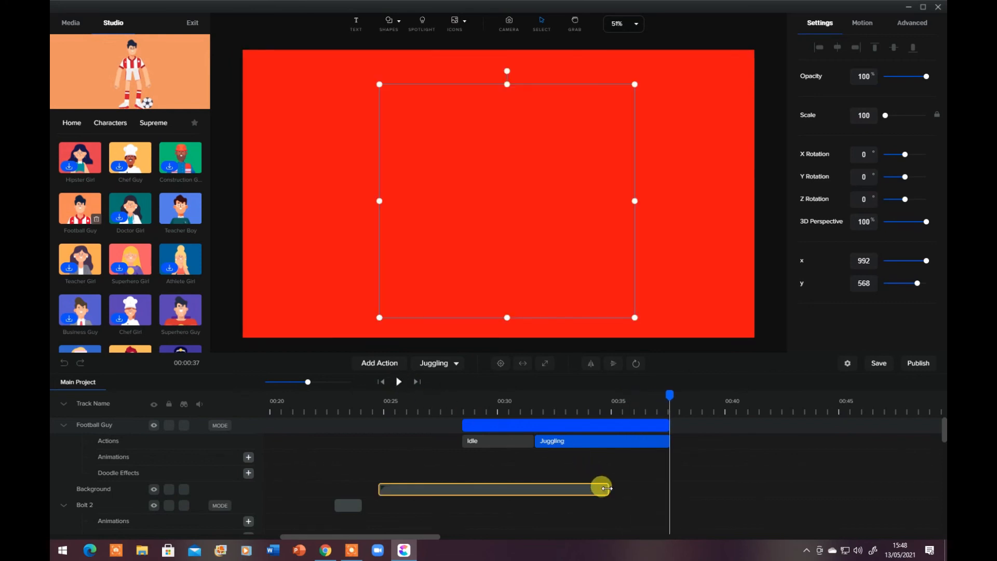
# Step: Extend the Beach background to the end of Football Guy's clip and play the scene from just before he appears
pyautogui.moveTo(608, 488); pyautogui.dragTo(669, 486)
pyautogui.click(669, 399)
pyautogui.moveTo(668, 394); pyautogui.dragTo(457, 395)
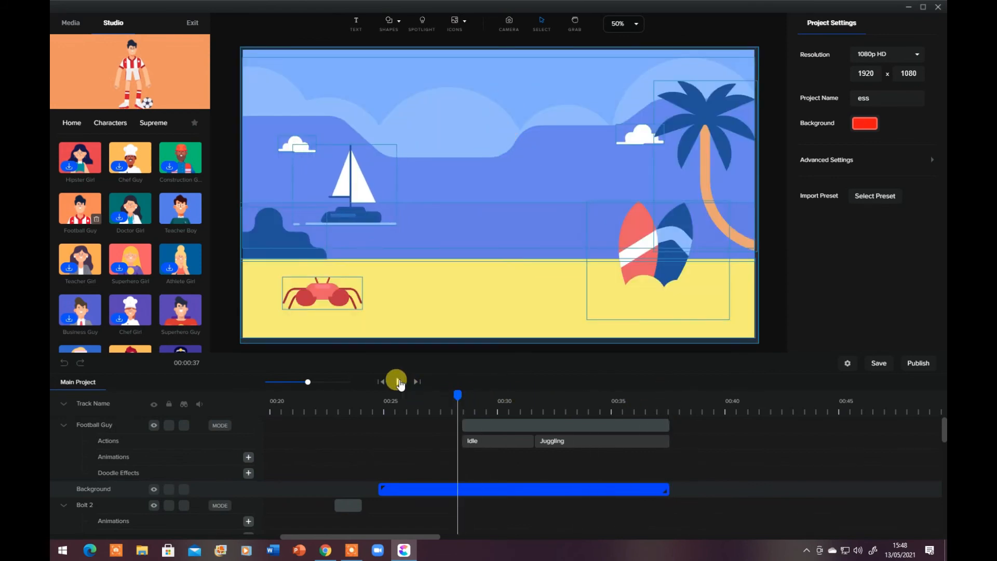
pyautogui.click(399, 382)
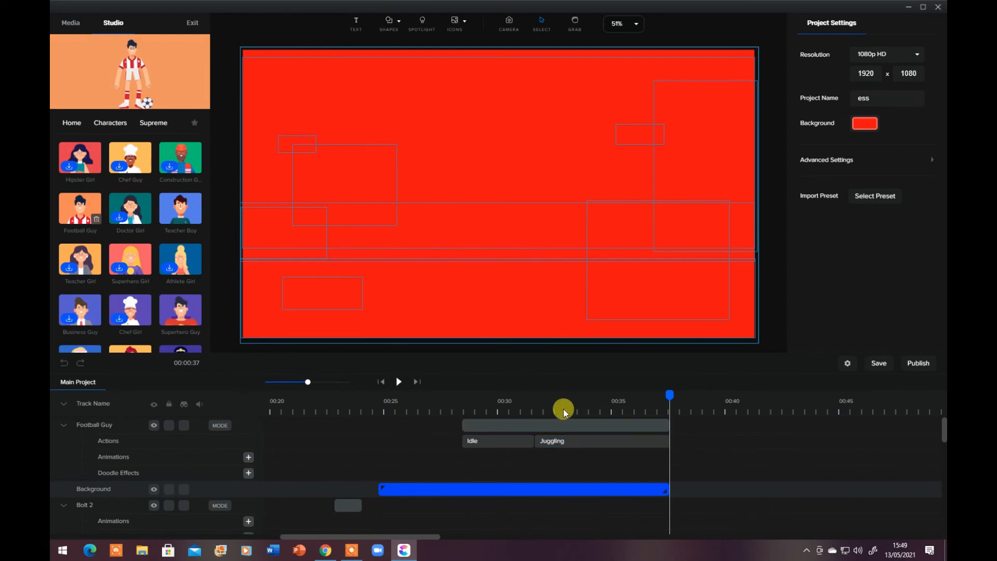
# Step: Add the Home Office background from the 3D backgrounds just after the beach scene and play it briefly
pyautogui.moveTo(670, 392); pyautogui.dragTo(673, 394)
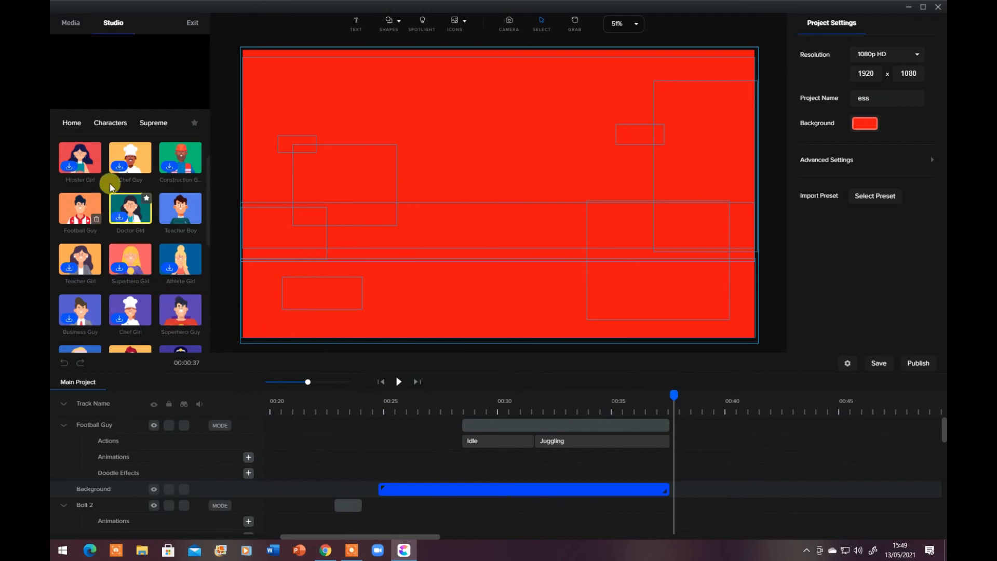
pyautogui.click(104, 125)
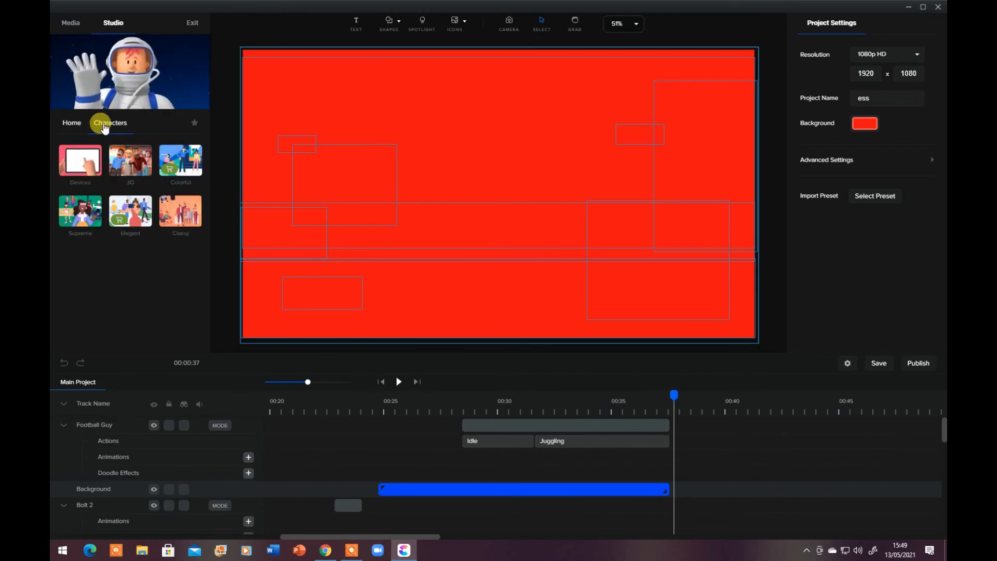
pyautogui.click(73, 123)
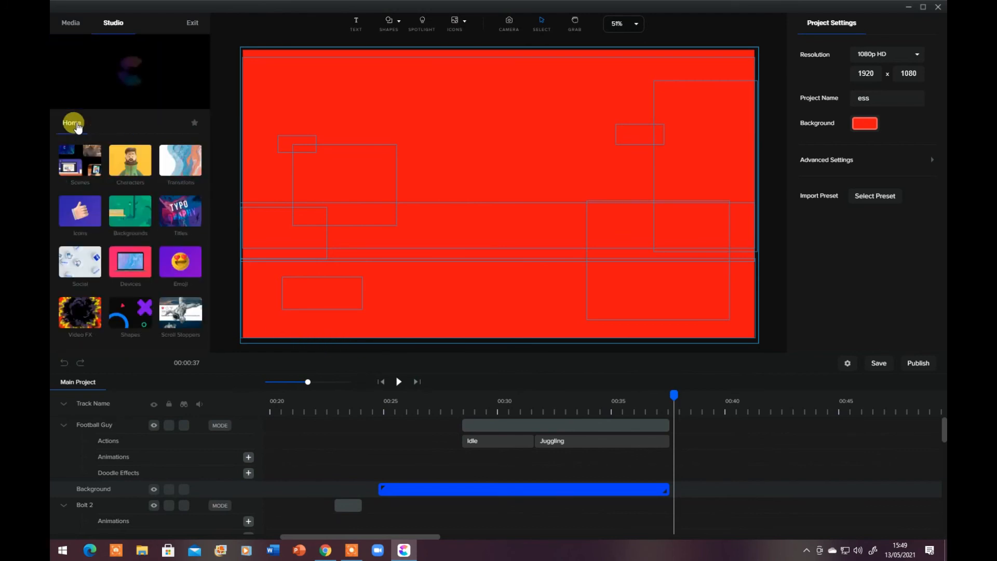
pyautogui.click(138, 214)
pyautogui.click(80, 174)
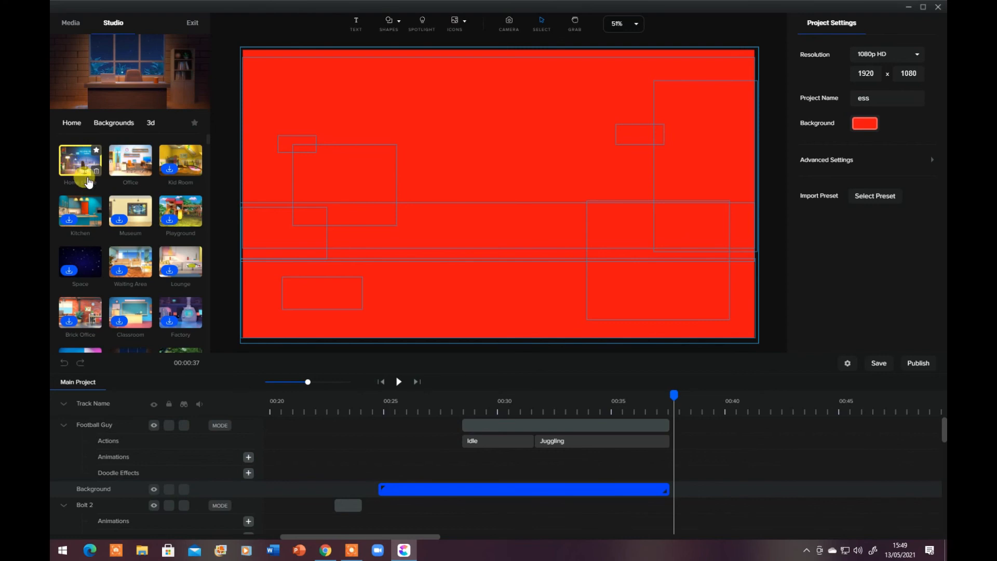
pyautogui.click(118, 201)
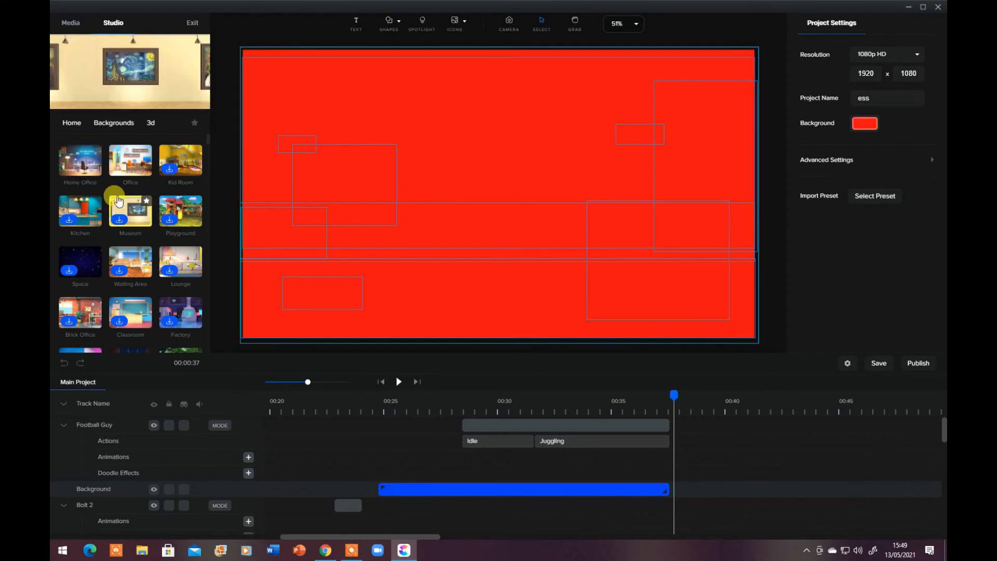
pyautogui.click(83, 168)
pyautogui.moveTo(77, 165); pyautogui.dragTo(465, 164)
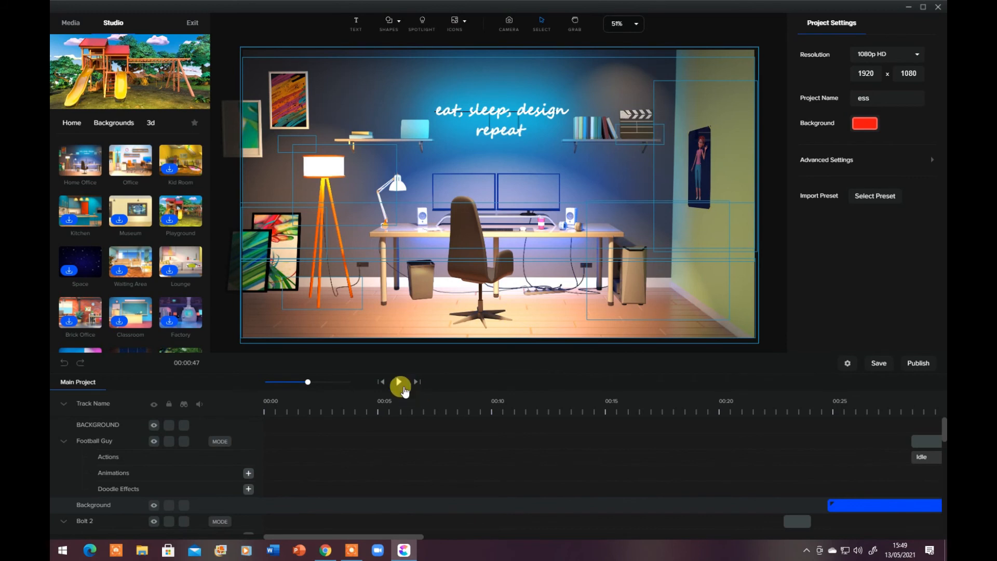
pyautogui.click(398, 382)
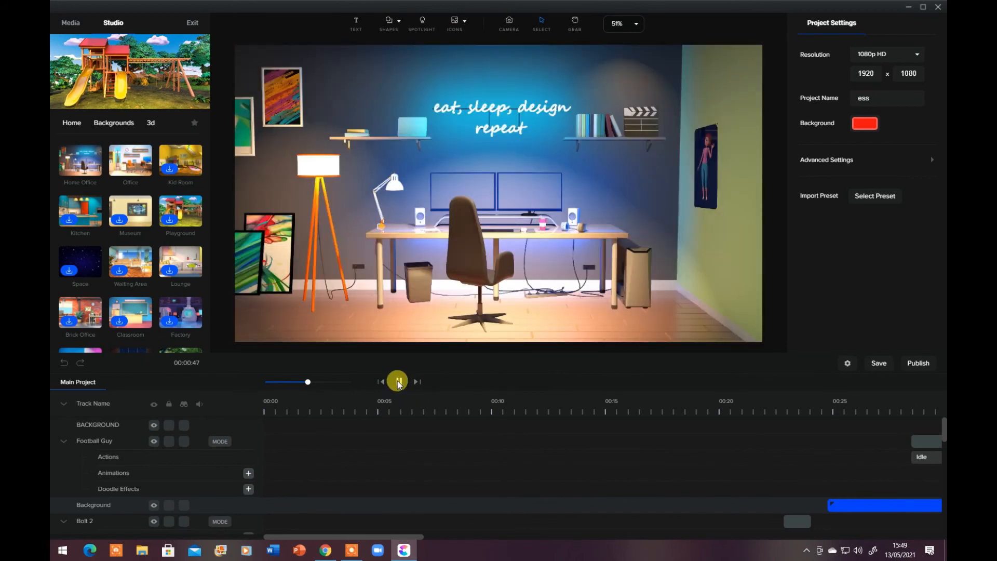
pyautogui.click(398, 382)
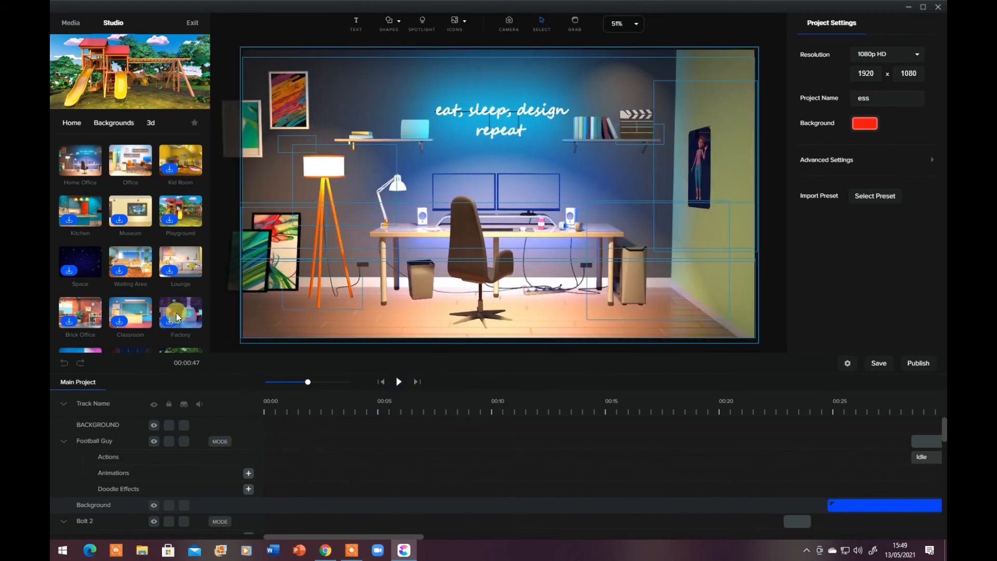
# Step: Add Bruce from the 3D characters to the home office and place him beside the desk chair at about x 1148, y 668
pyautogui.click(115, 129)
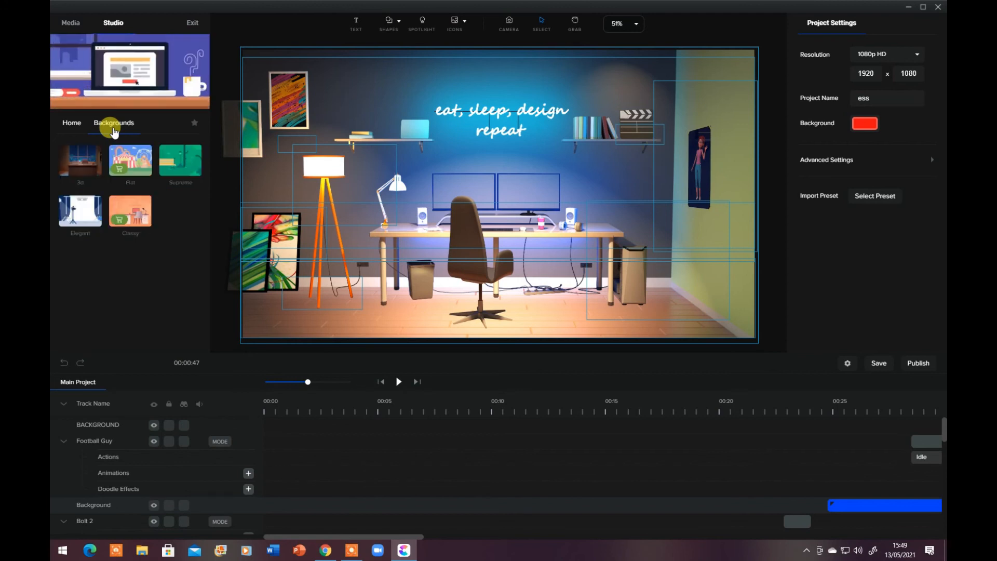
pyautogui.click(84, 161)
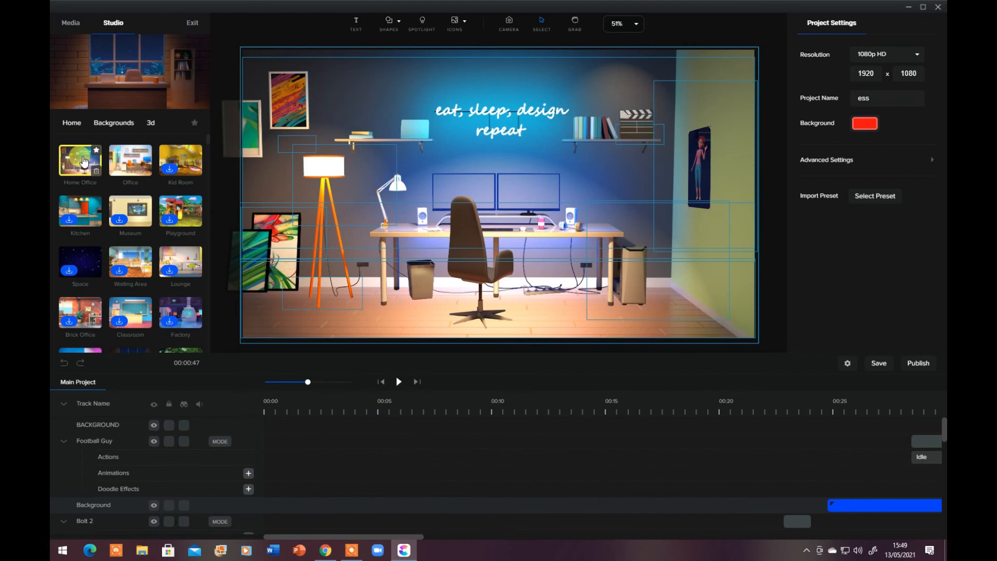
pyautogui.click(72, 122)
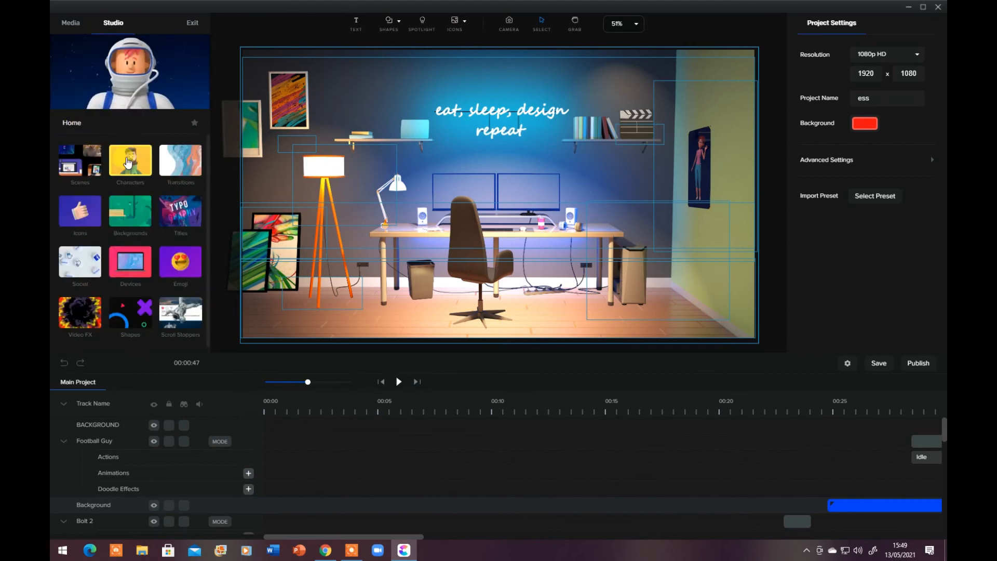
pyautogui.click(128, 163)
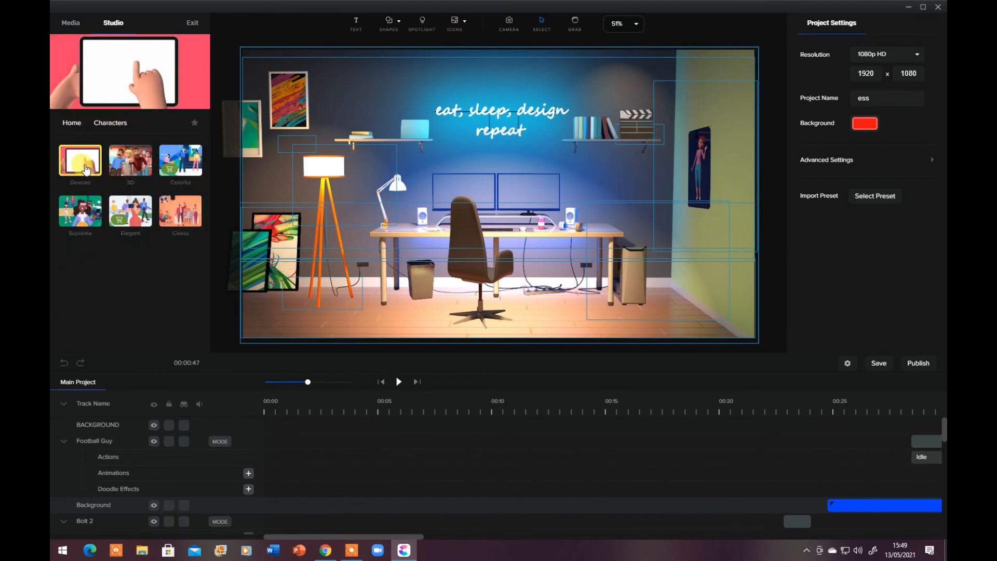
pyautogui.click(125, 168)
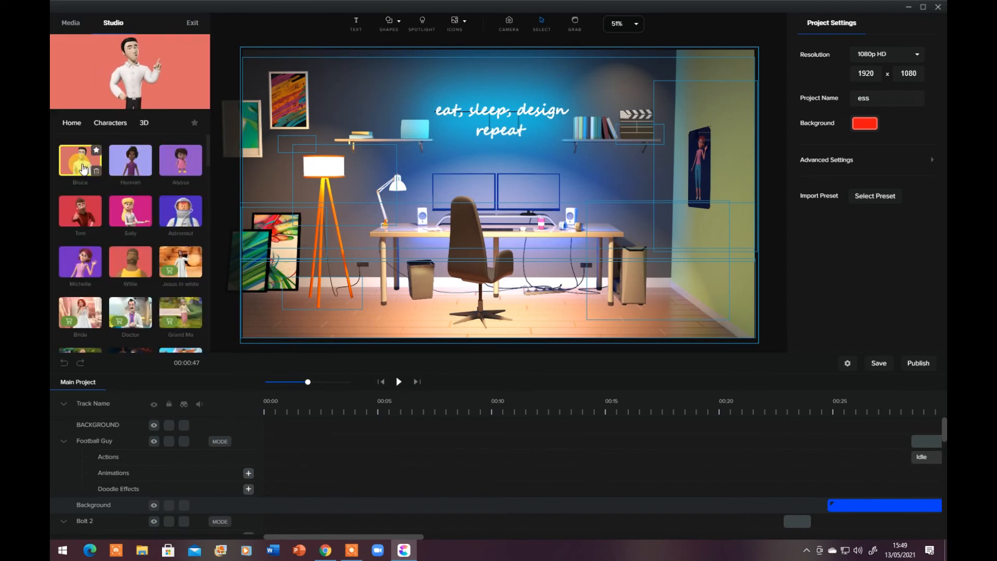
pyautogui.moveTo(76, 165); pyautogui.dragTo(341, 237)
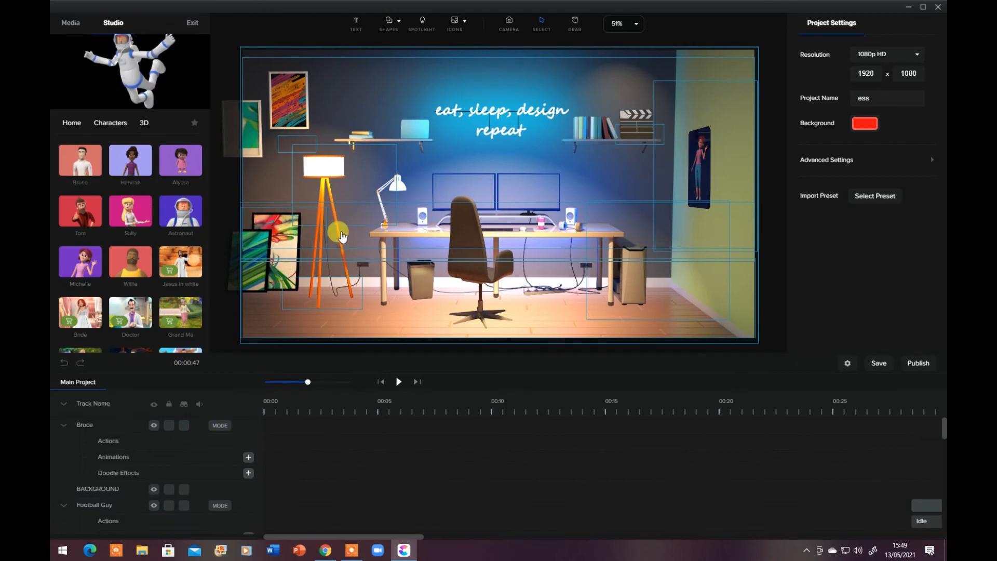
pyautogui.moveTo(528, 177); pyautogui.dragTo(551, 192)
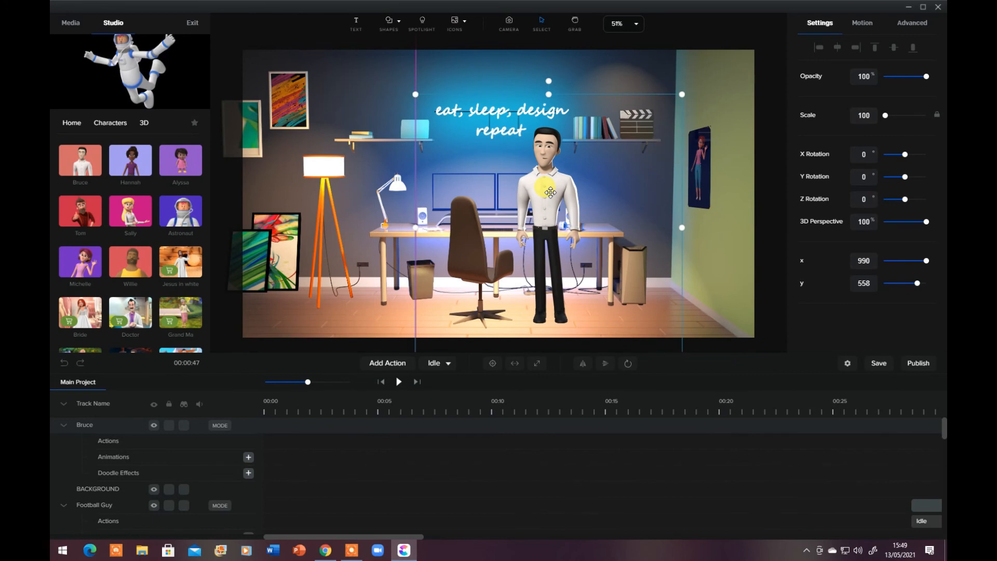
# Step: Add the Working On Pc Front action to Bruce, preview it, and move him to about x 1511, y 646
pyautogui.click(390, 362)
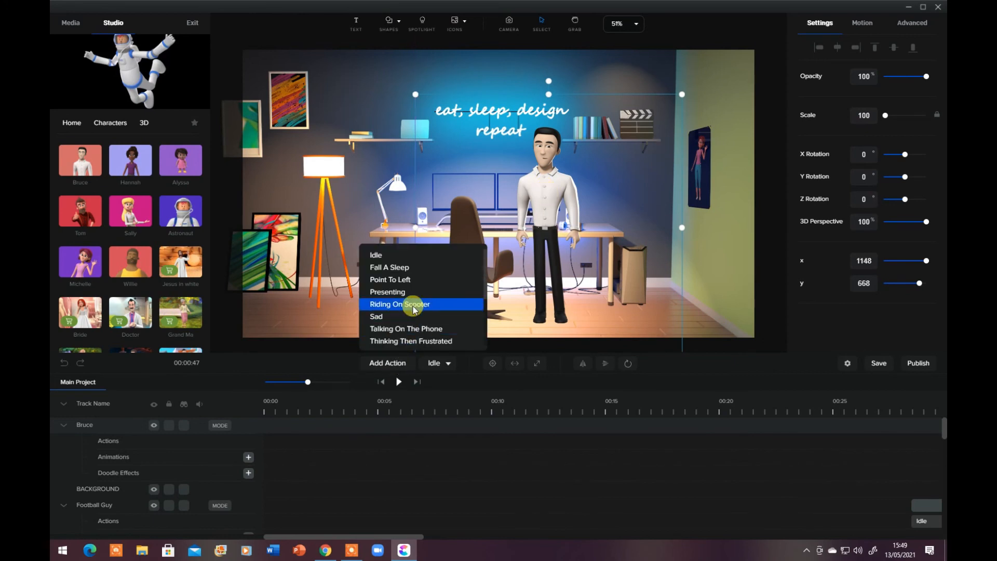
pyautogui.scroll(-3, 414, 309)
pyautogui.scroll(3, 413, 306)
pyautogui.scroll(-3, 413, 306)
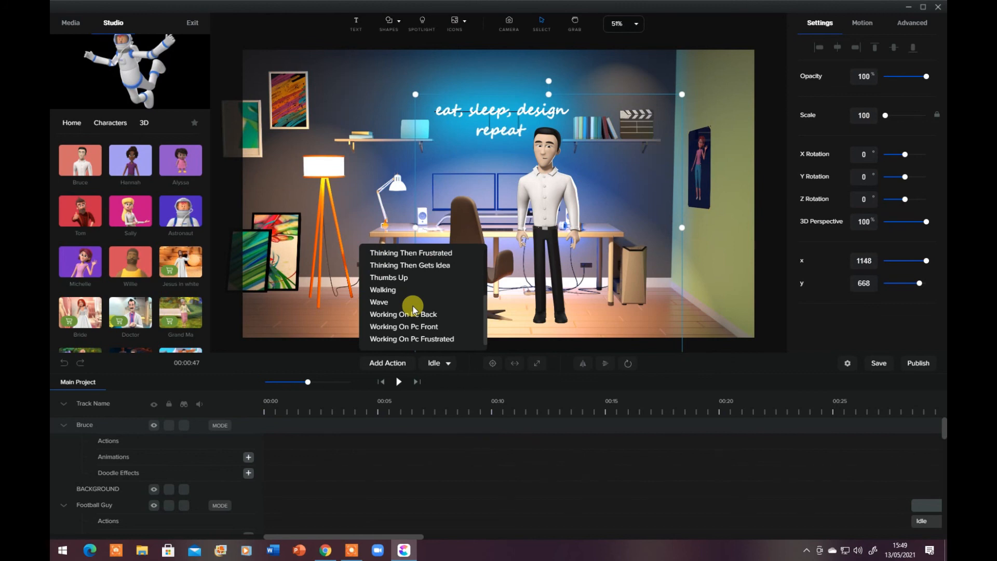
pyautogui.click(413, 326)
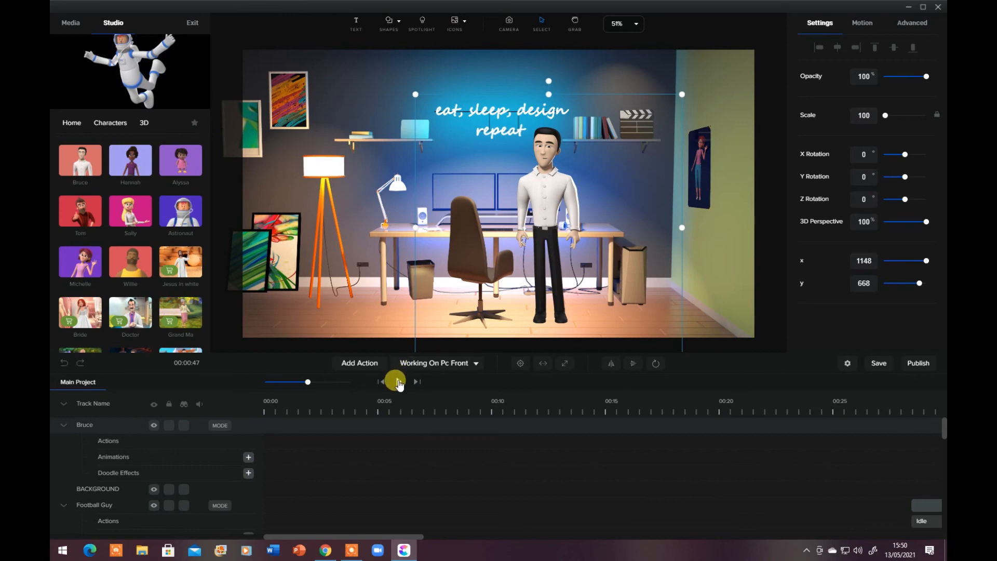
pyautogui.click(398, 383)
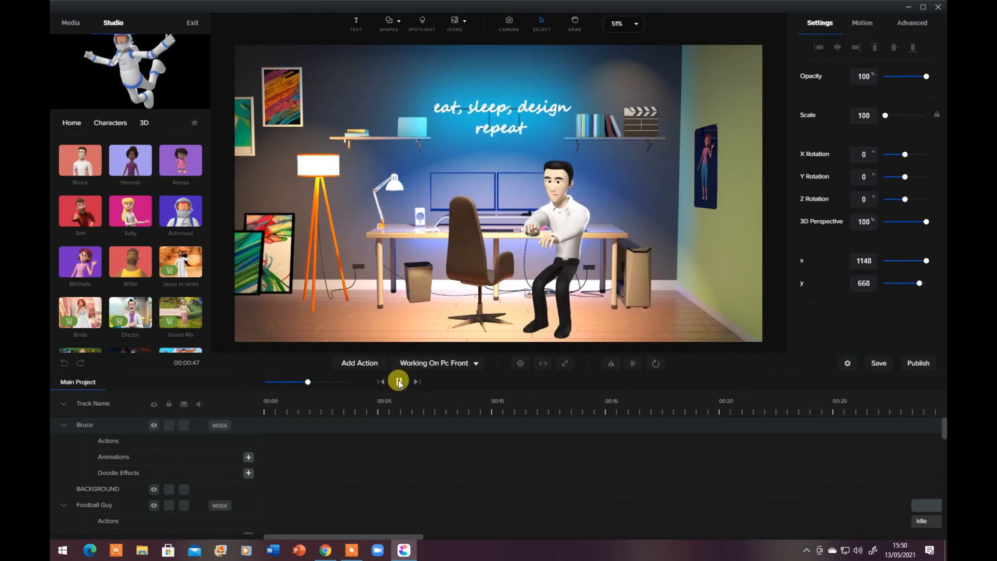
pyautogui.click(399, 382)
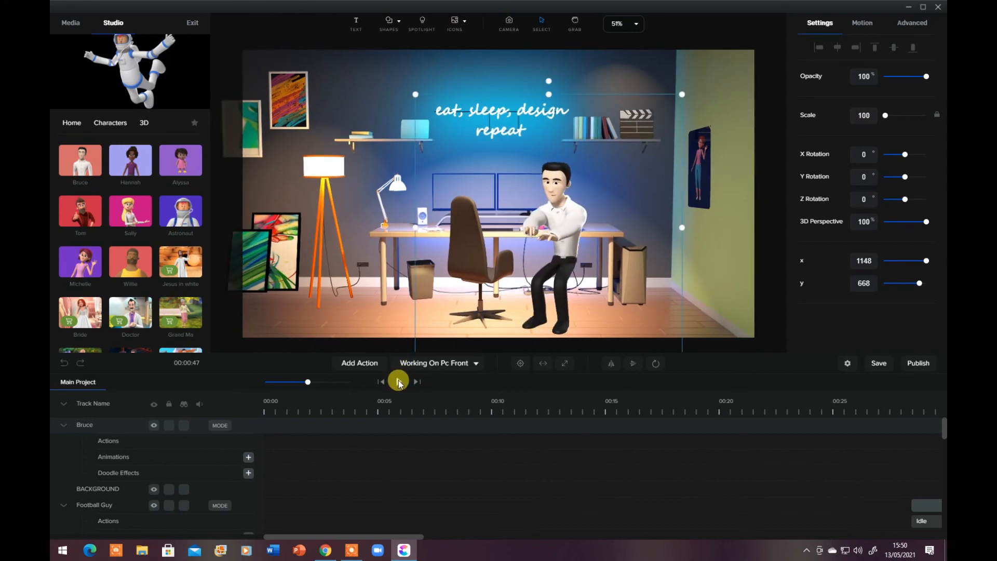
pyautogui.moveTo(558, 229); pyautogui.dragTo(655, 215)
# Step: Add the black office chair with armrests from the 3D Objects collection to the home office scene
pyautogui.click(457, 24)
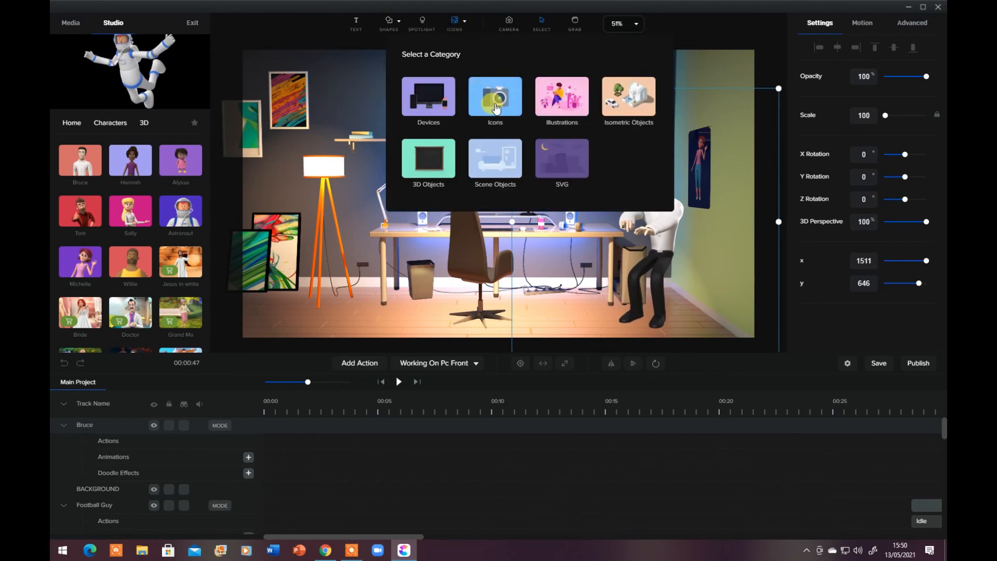
pyautogui.click(426, 164)
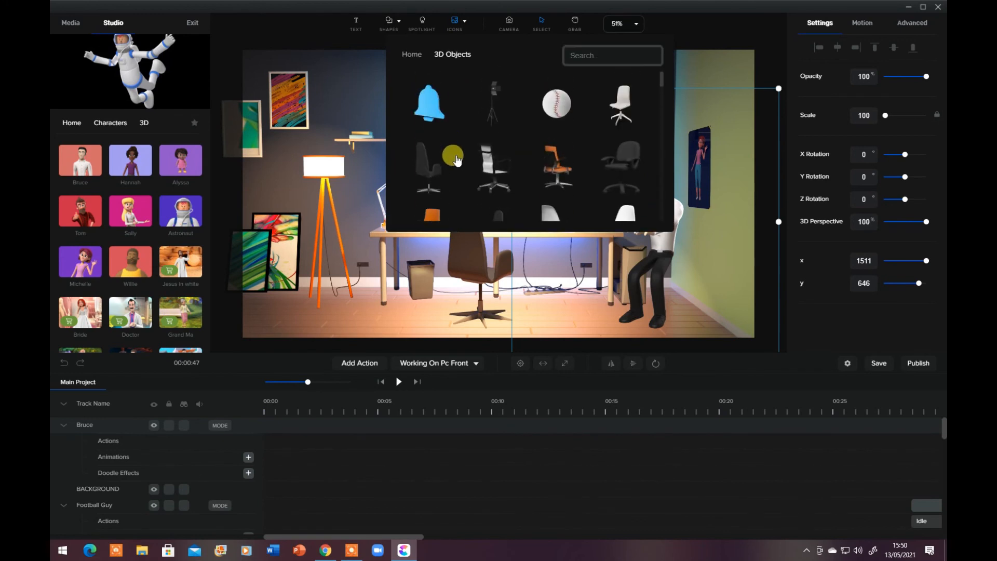
pyautogui.click(629, 162)
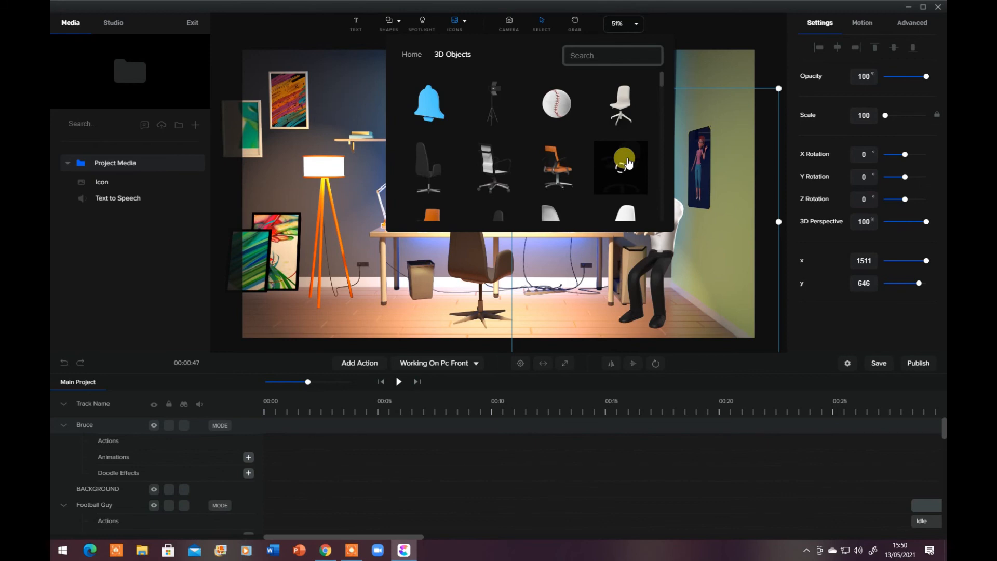
pyautogui.click(629, 163)
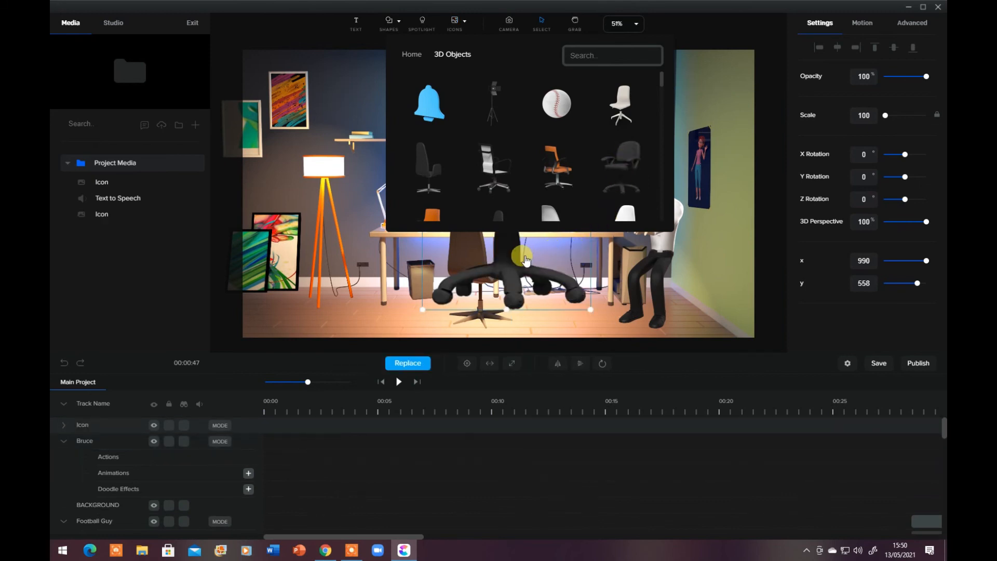
# Step: Add the brown wooden desk with a lamp from the 3D Objects collection and scale it down to 47
pyautogui.scroll(-5, 542, 163)
pyautogui.scroll(-4, 544, 162)
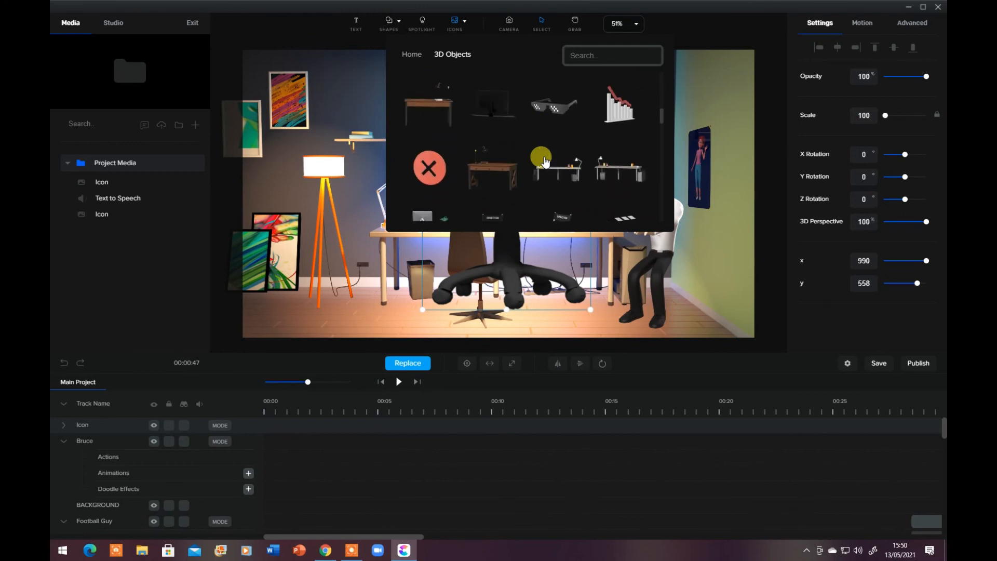
pyautogui.click(505, 170)
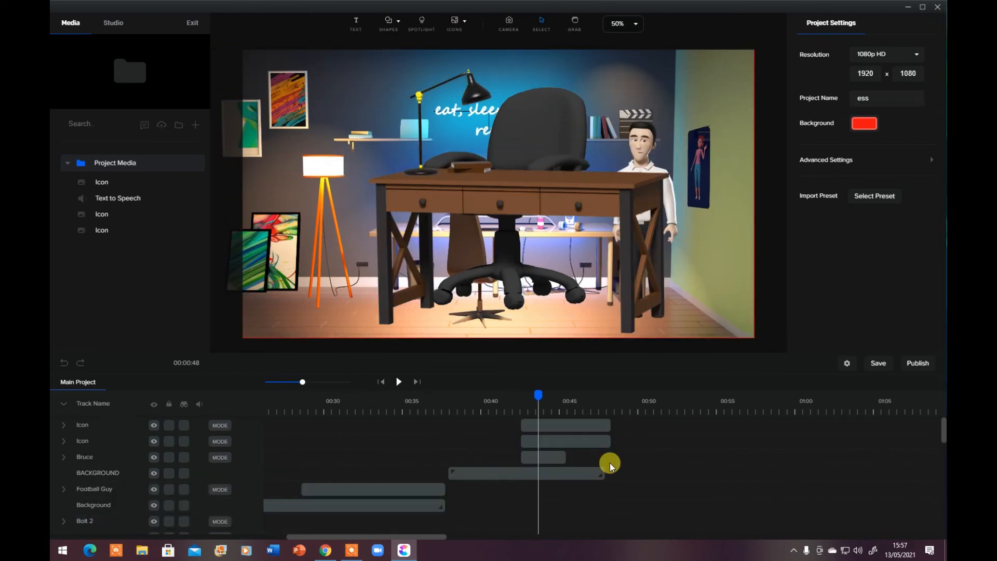
pyautogui.click(579, 197)
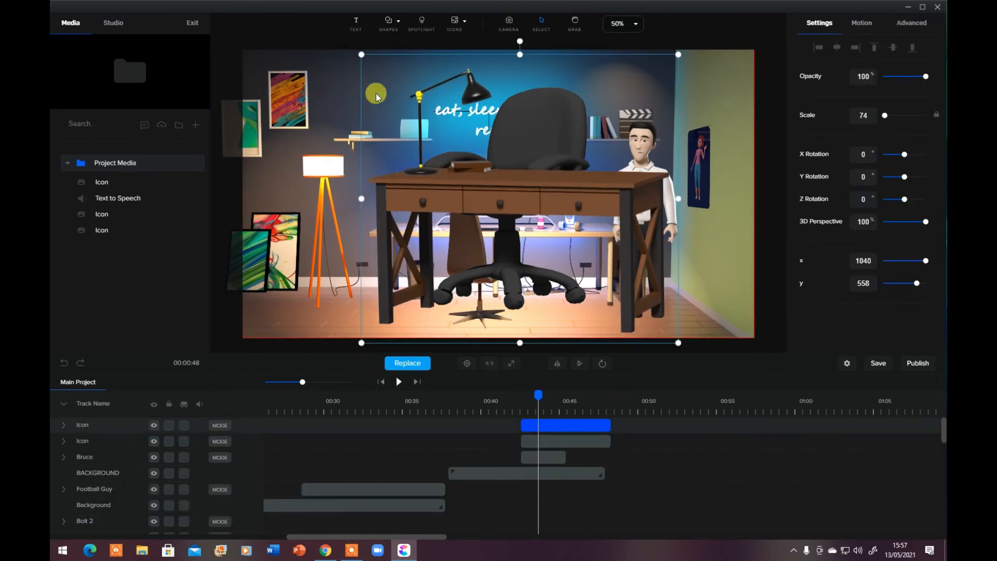
pyautogui.moveTo(359, 52); pyautogui.dragTo(493, 152)
# Step: Scale the office chair to 47 at about x 1506, y 799, and move the wooden desk in front of it to x 1355, y 759
pyautogui.click(506, 121)
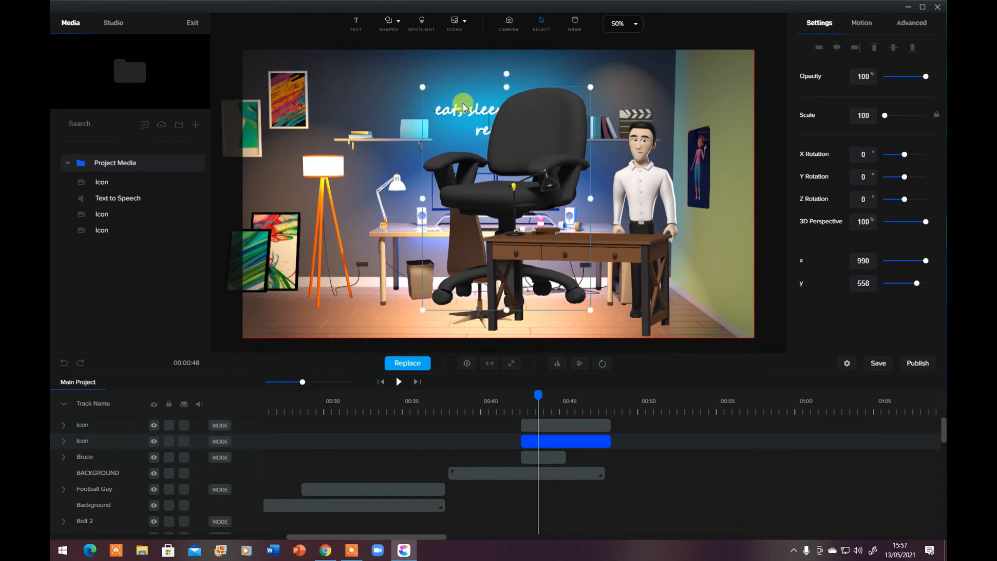
pyautogui.moveTo(422, 83); pyautogui.dragTo(649, 223)
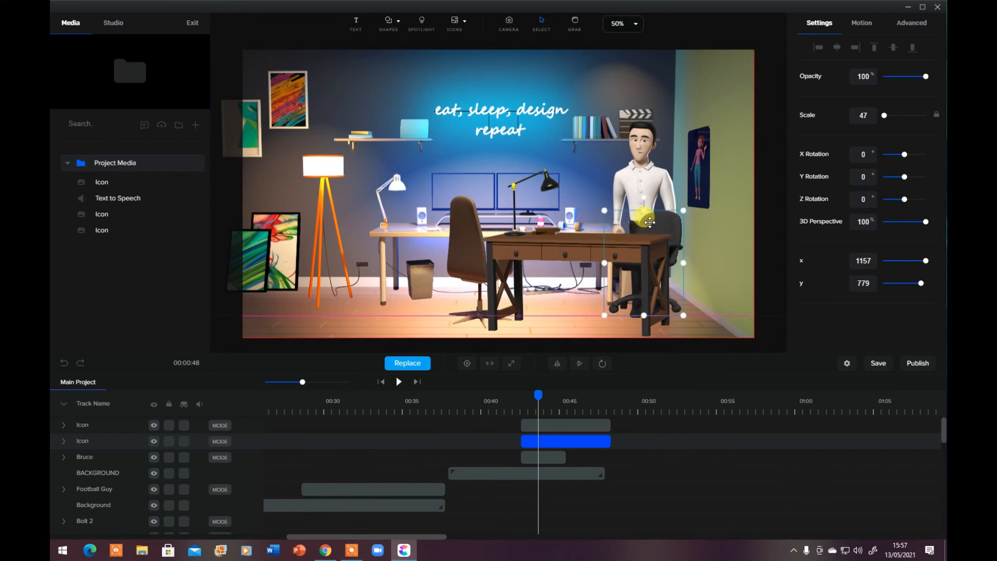
pyautogui.moveTo(574, 251); pyautogui.dragTo(614, 248)
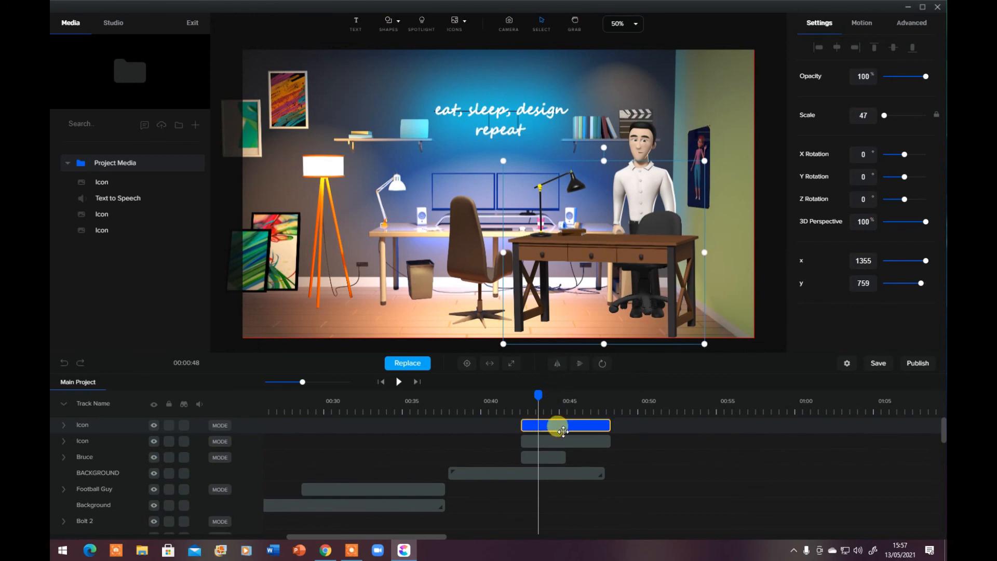
# Step: Move Bruce's track above the office chair's track so he sits in front of the chair, and expand his track
pyautogui.click(553, 453)
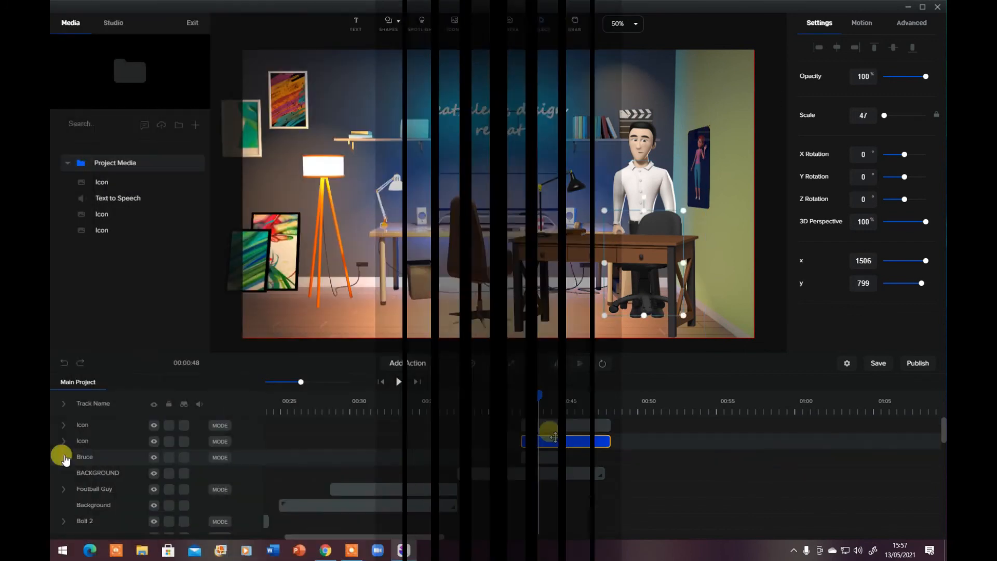
pyautogui.moveTo(61, 452)
pyautogui.mouseDown()
pyautogui.moveTo(60, 427)
pyautogui.moveTo(62, 439)
pyautogui.mouseUp()
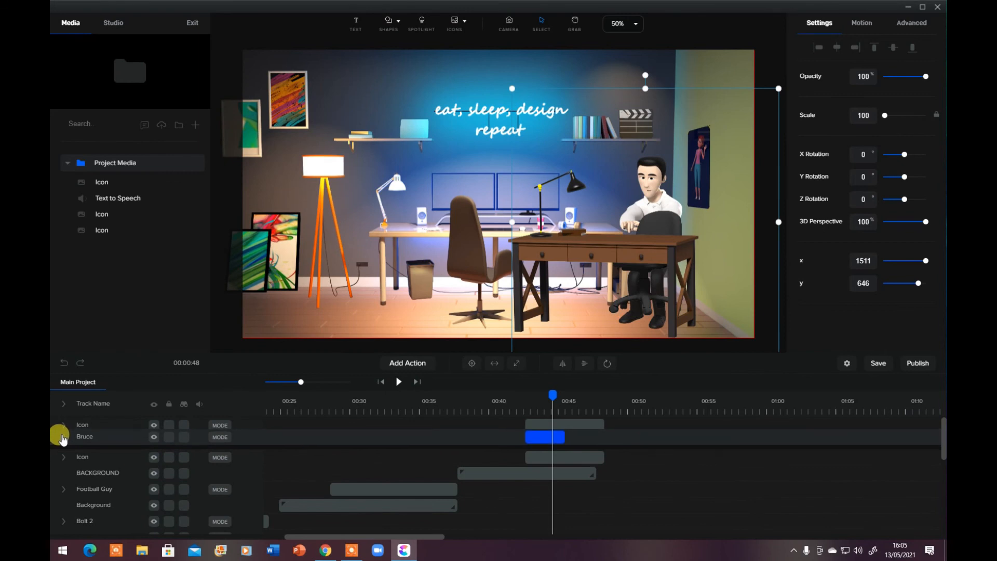
pyautogui.click(62, 439)
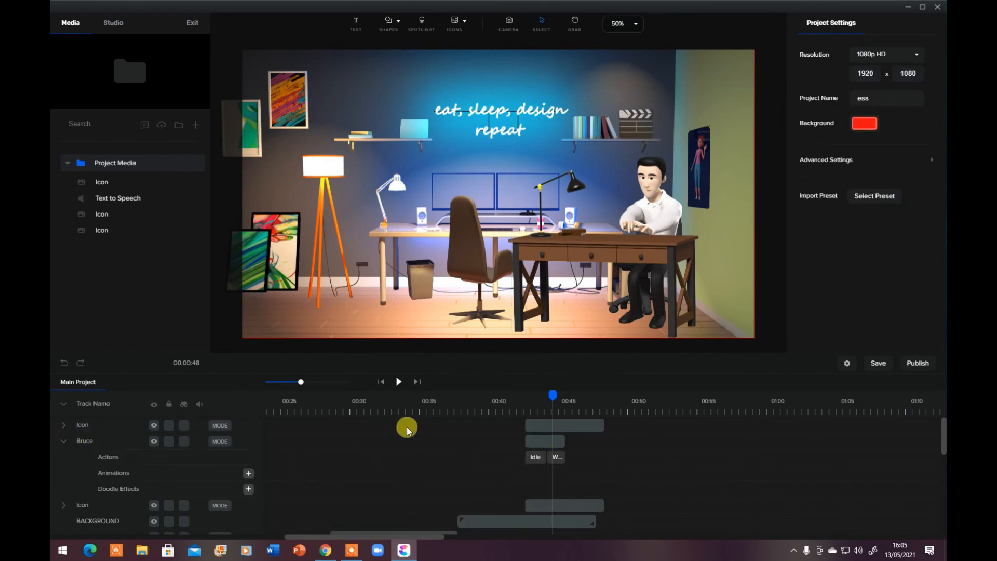
# Step: Play the home office scene from its start and shorten the desk's clip to end together with Bruce's clip
pyautogui.moveTo(554, 396); pyautogui.dragTo(523, 396)
pyautogui.click(398, 382)
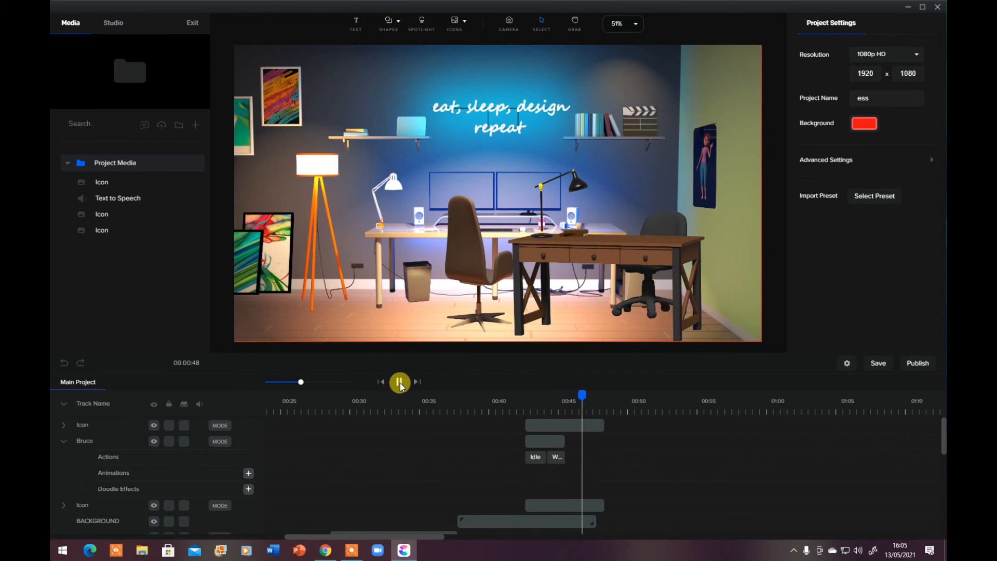
pyautogui.click(406, 385)
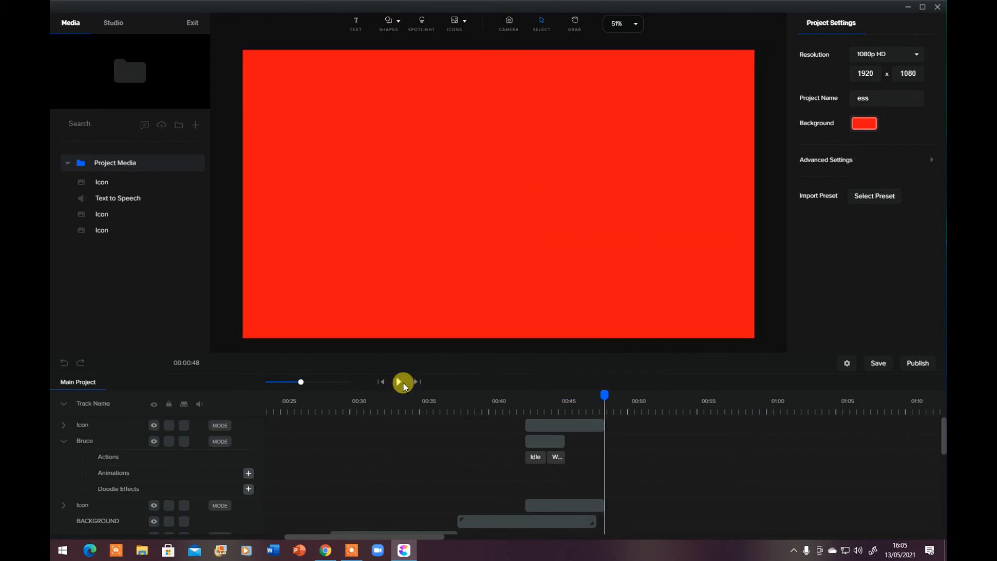
pyautogui.moveTo(600, 424); pyautogui.dragTo(564, 424)
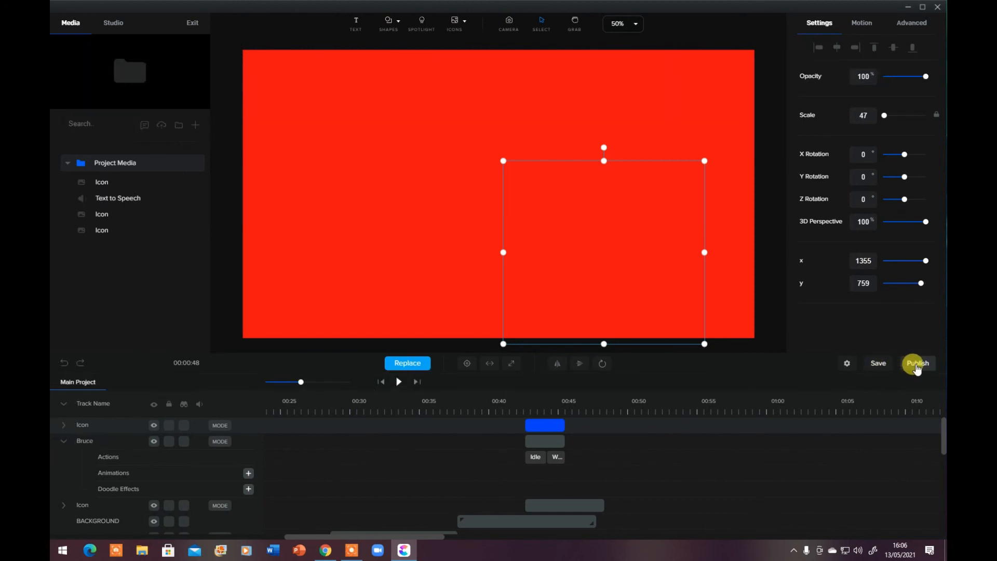
# Step: Publish the project as an MP4 named video in the Téléchargements folder
pyautogui.click(917, 363)
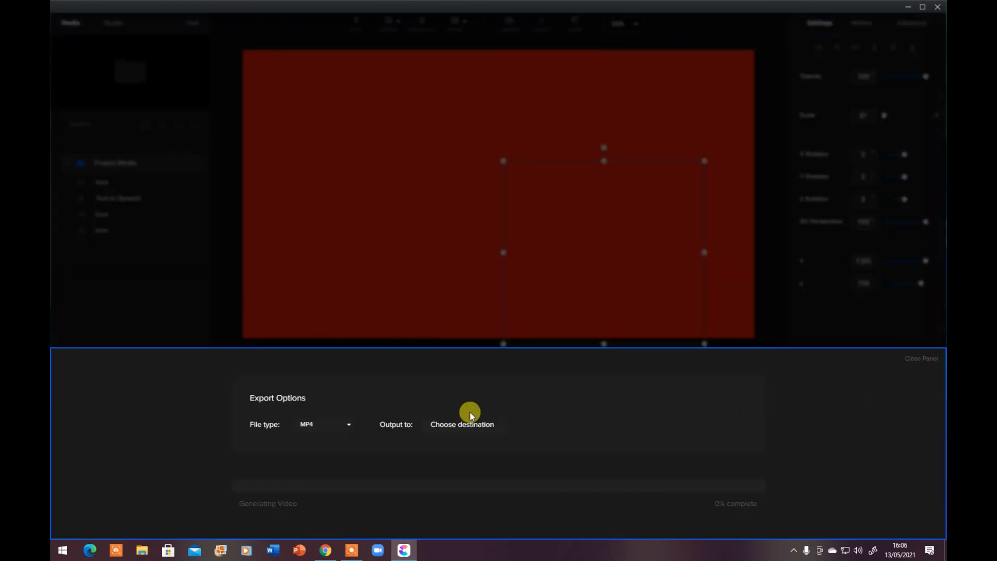
pyautogui.click(345, 425)
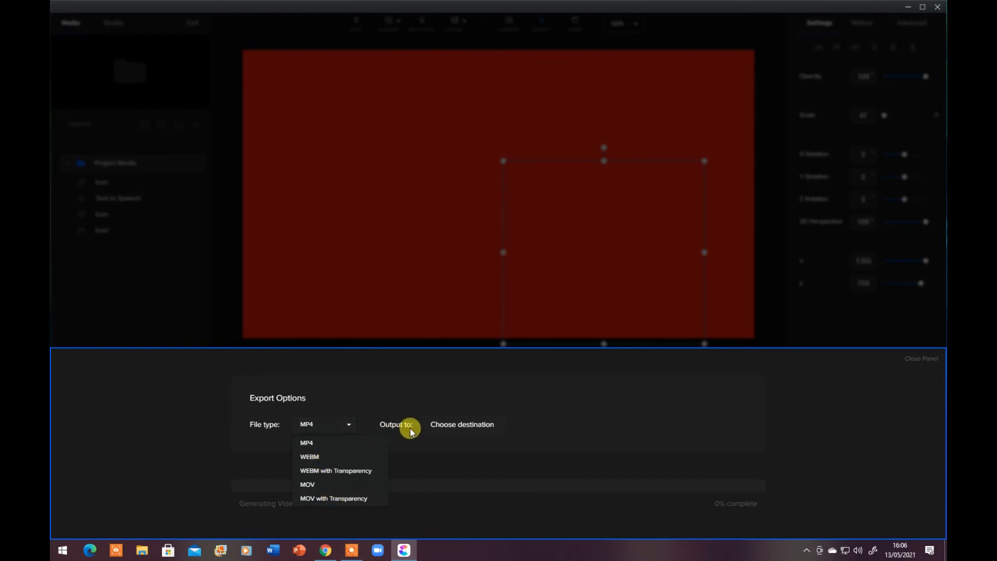
pyautogui.click(445, 429)
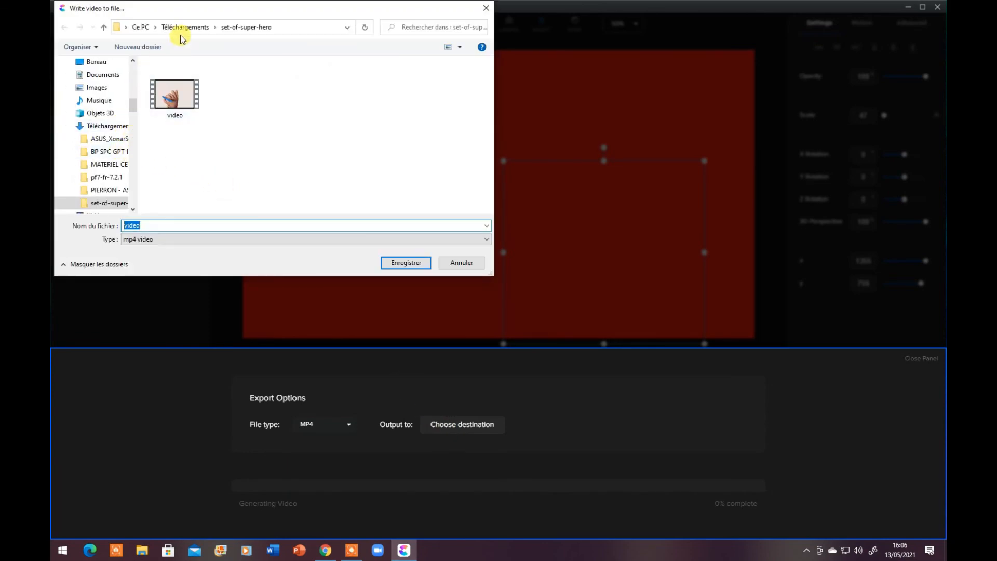
pyautogui.click(185, 27)
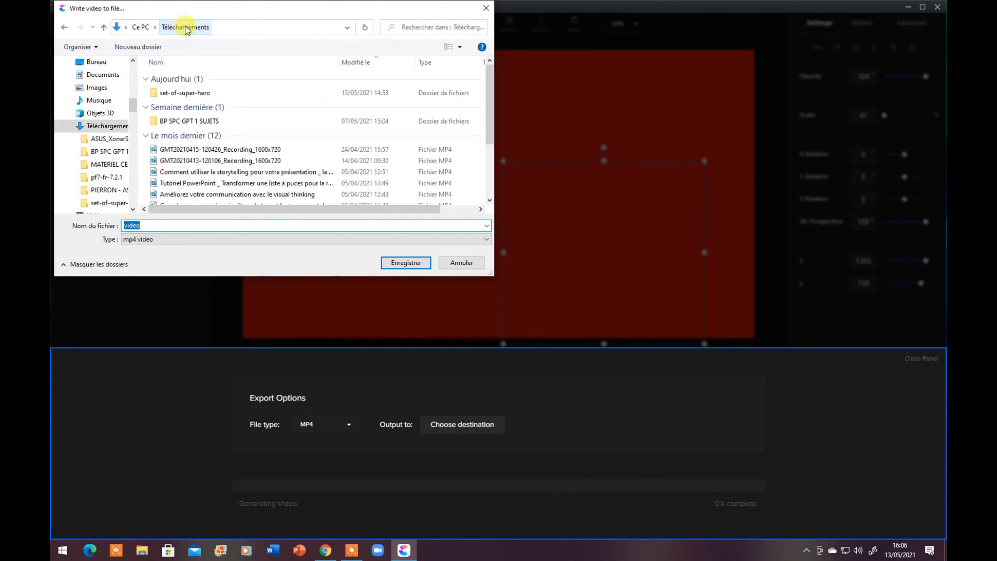
pyautogui.click(405, 263)
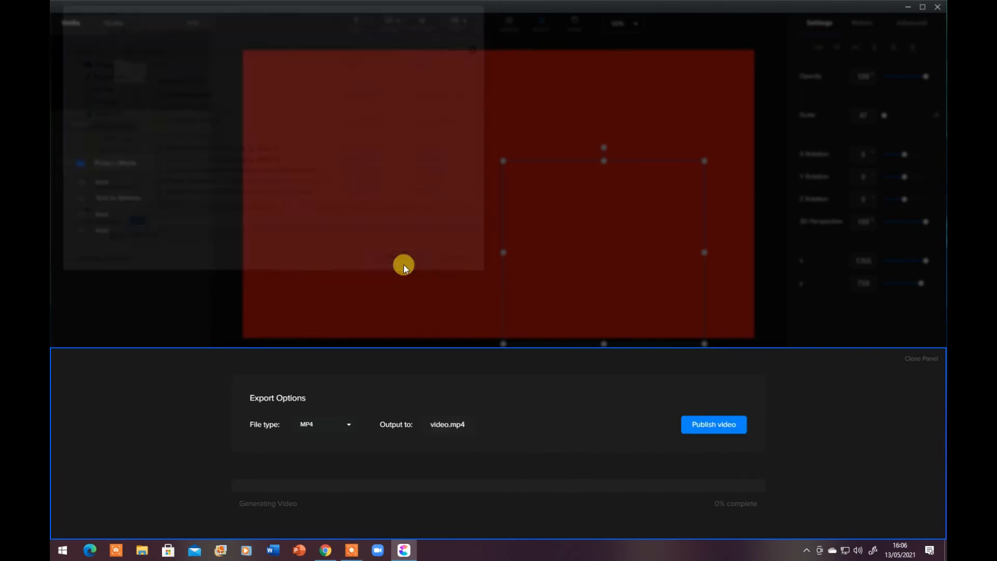
pyautogui.click(705, 427)
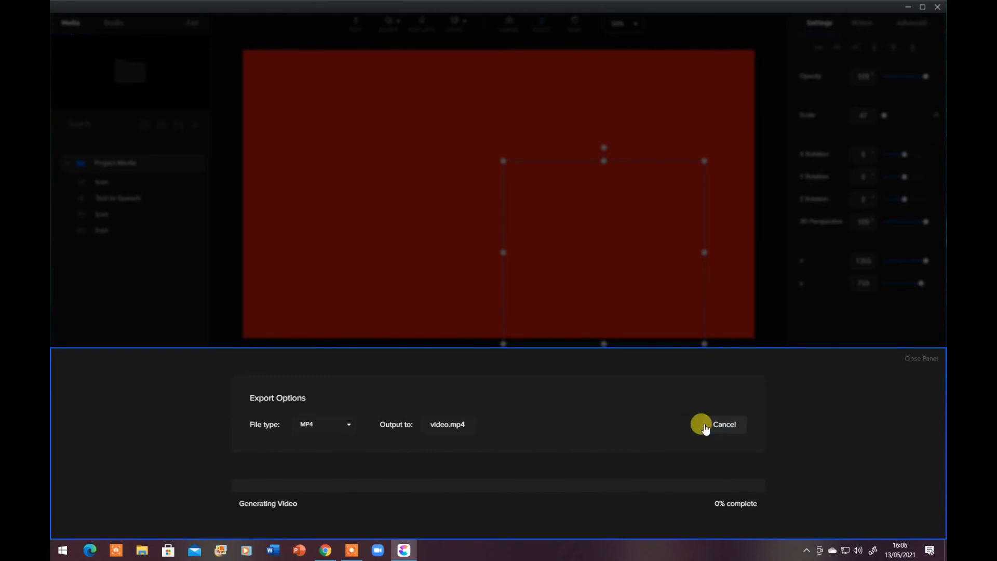